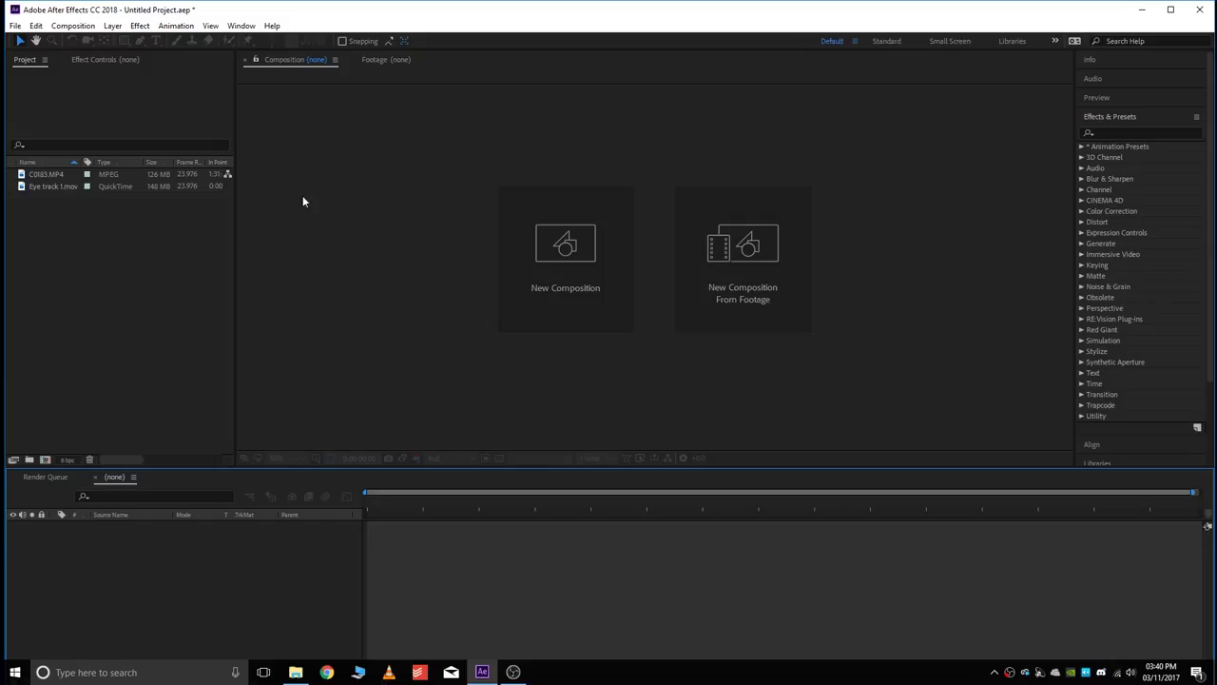
# Set the project's color working space to sRGB IEC61966-2.1 and linearize the working space
pyautogui.click(172, 254)
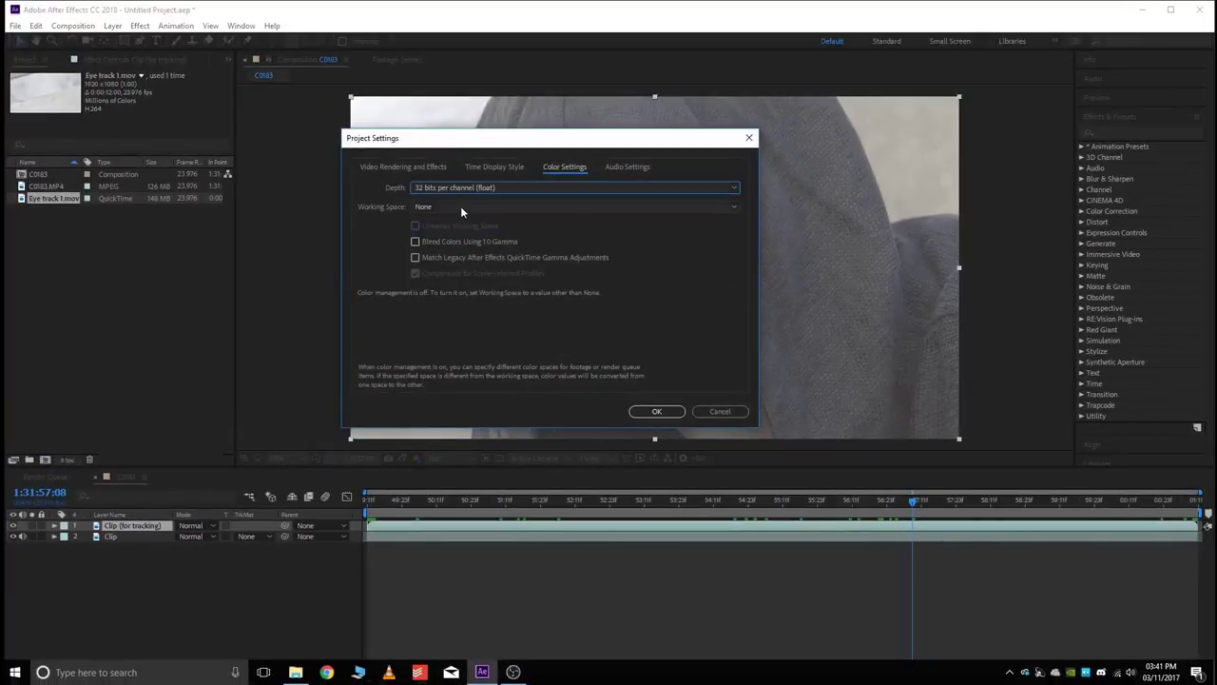
pyautogui.click(461, 208)
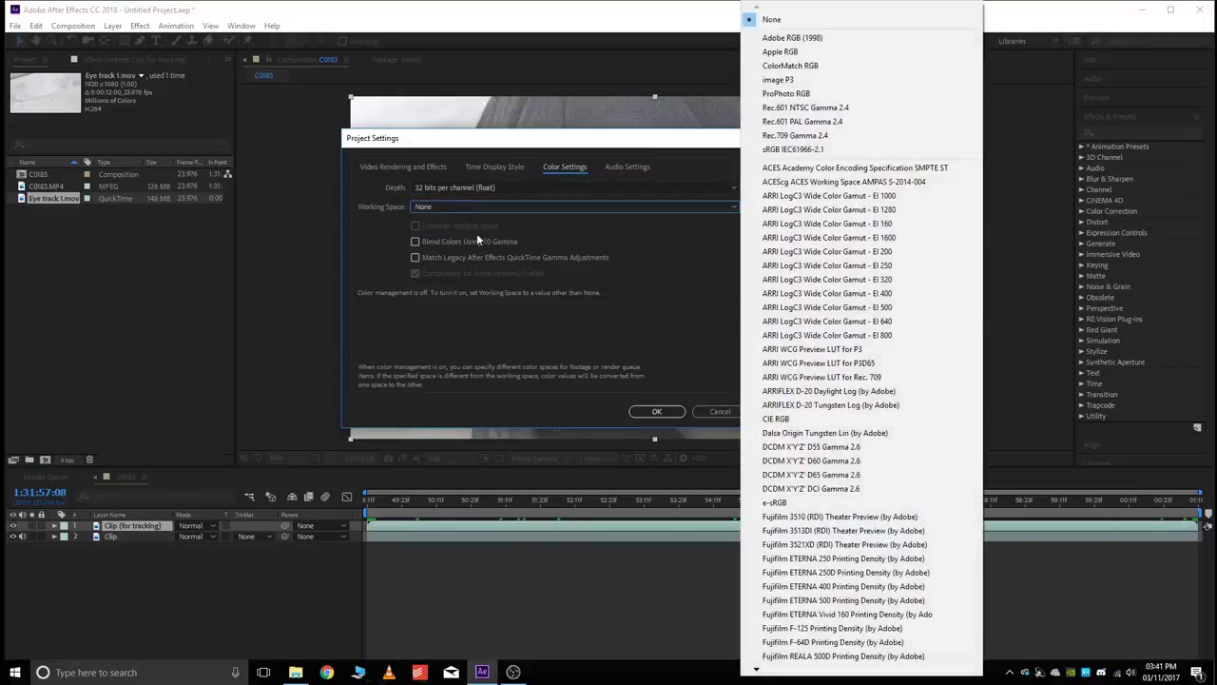
pyautogui.click(911, 155)
pyautogui.click(416, 226)
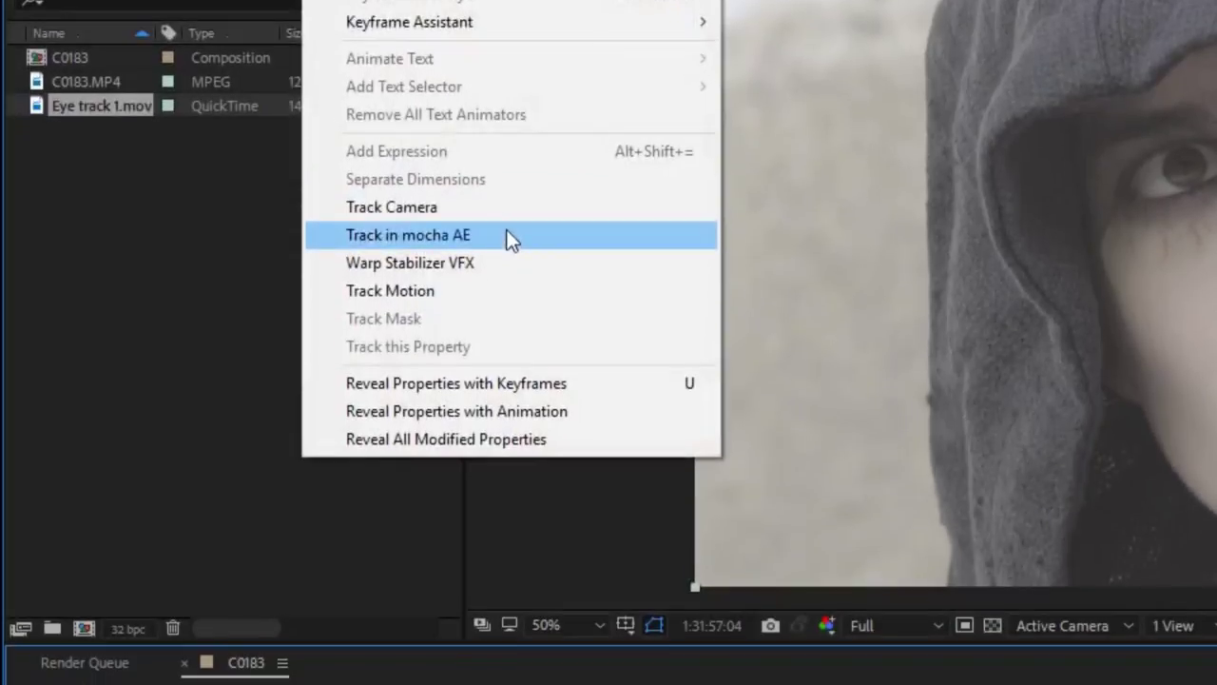
# Send the Clip (for tracking) layer to mocha AE and close the crashed instance of the program
pyautogui.click(502, 510)
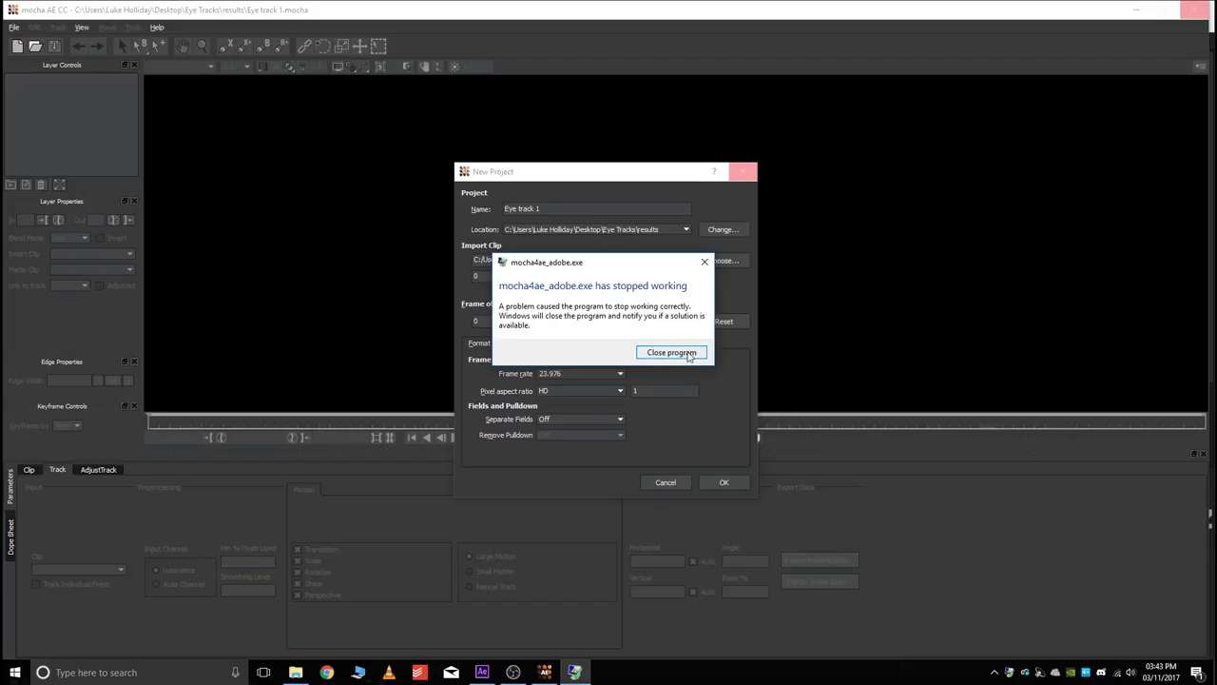
pyautogui.click(688, 354)
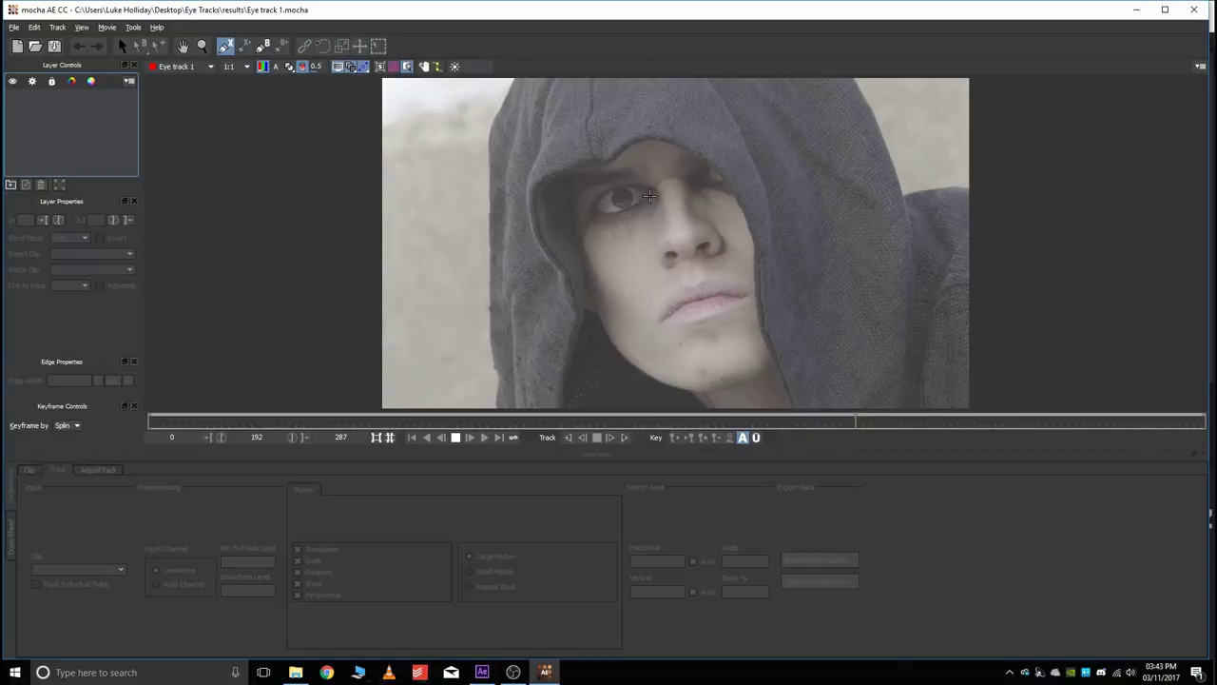
# Draw a closed X-spline around the outline of the visible eye at frame 192
pyautogui.click(646, 194)
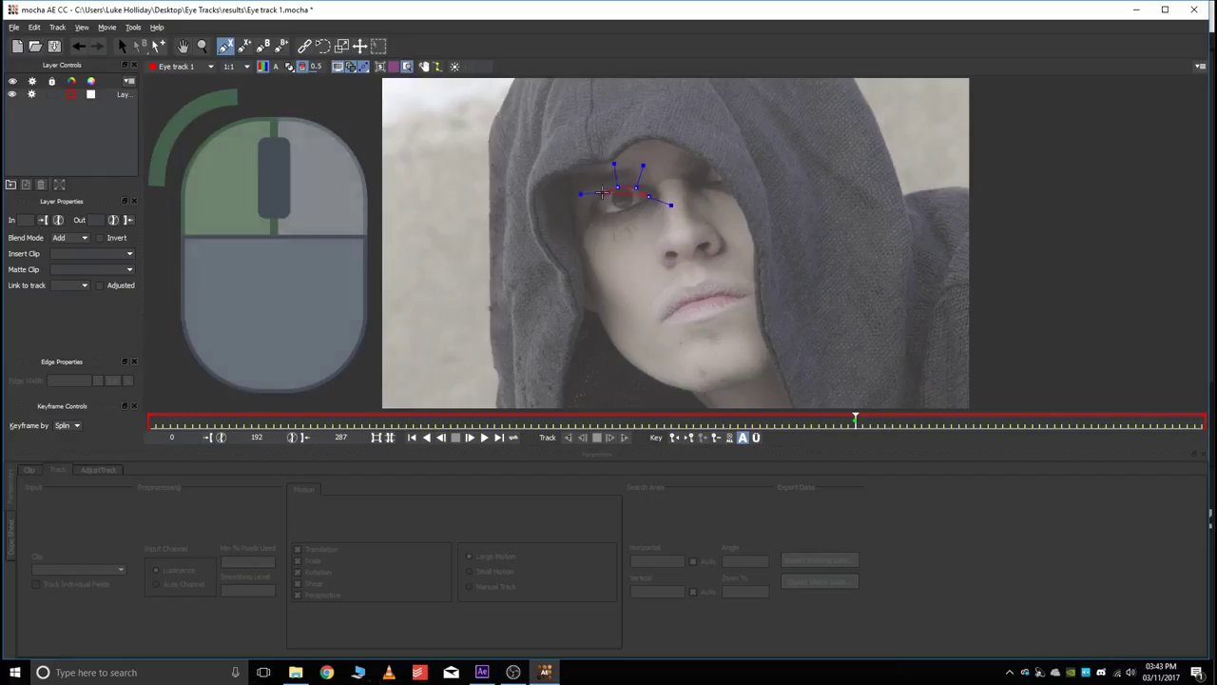
pyautogui.click(601, 195)
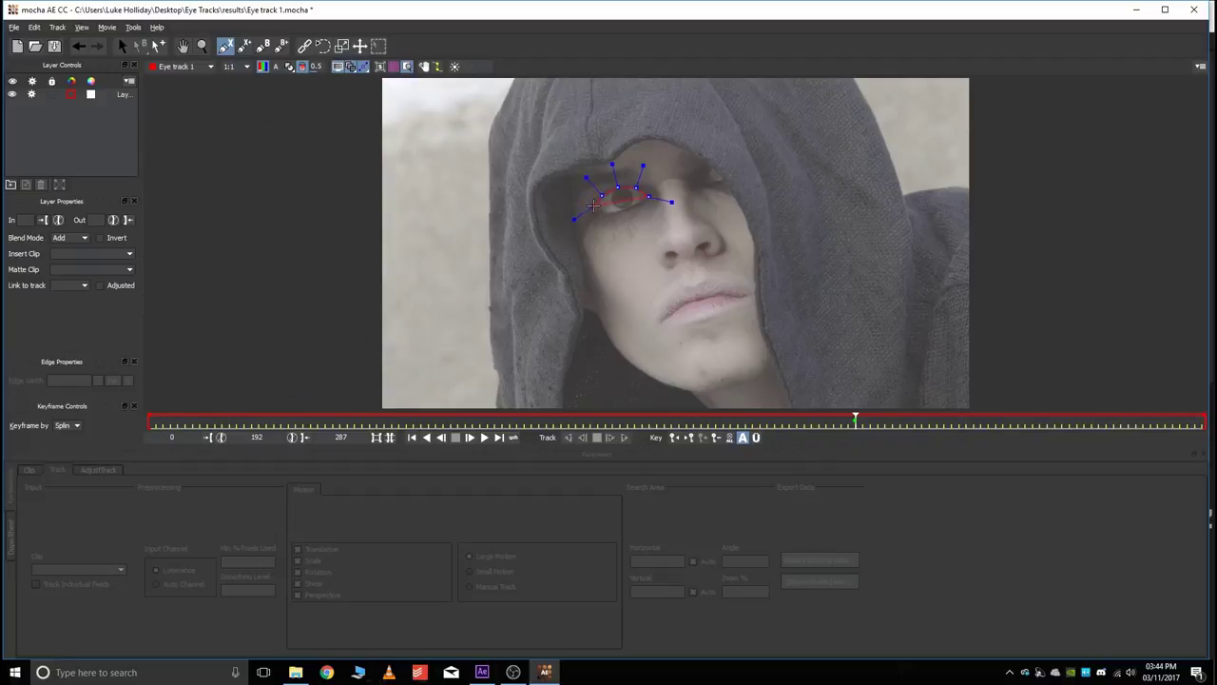
pyautogui.click(593, 206)
pyautogui.click(620, 211)
pyautogui.click(634, 204)
pyautogui.click(637, 205)
pyautogui.rightClick(638, 204)
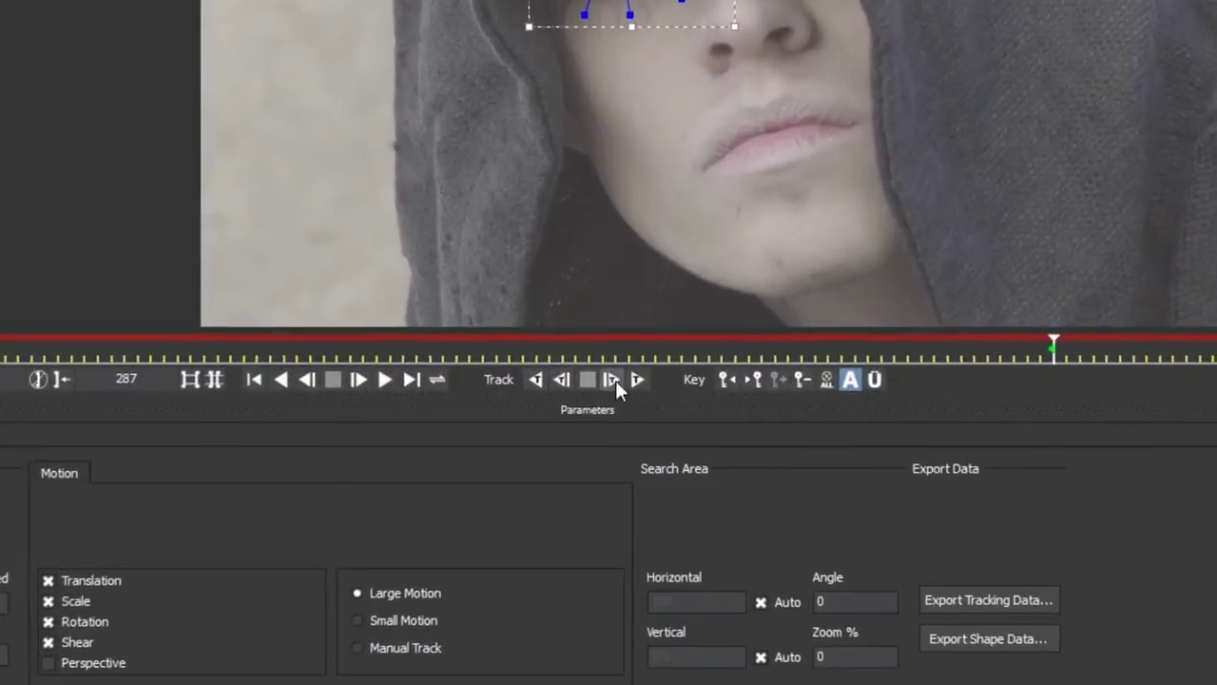
# Track the eye spline forward from frame 192, first frame by frame and then continuously, stopping around frame 259
pyautogui.click(611, 439)
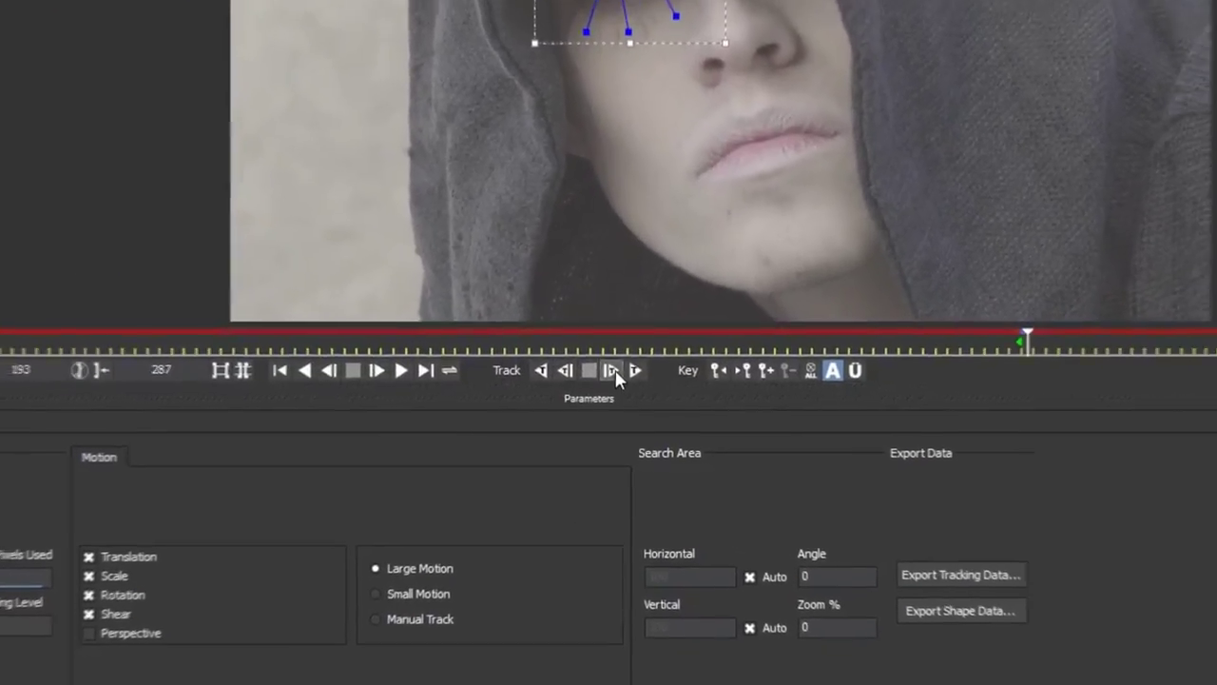
pyautogui.click(615, 372)
pyautogui.click(615, 372)
pyautogui.click(615, 372)
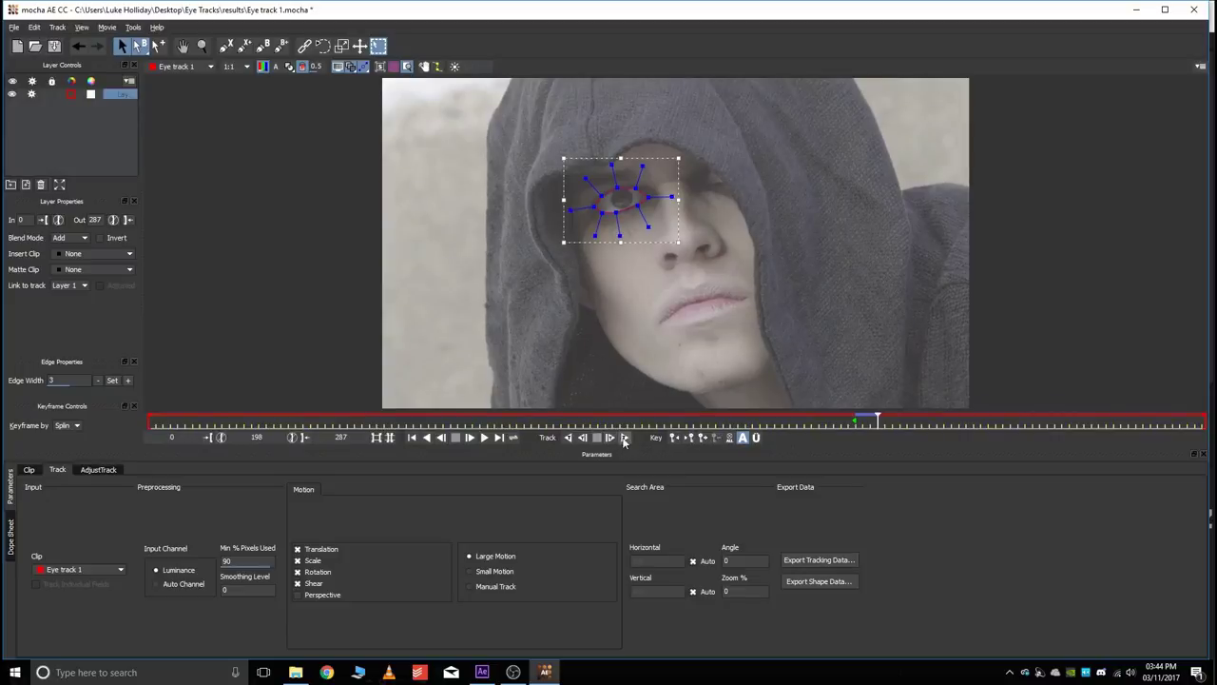
pyautogui.click(623, 437)
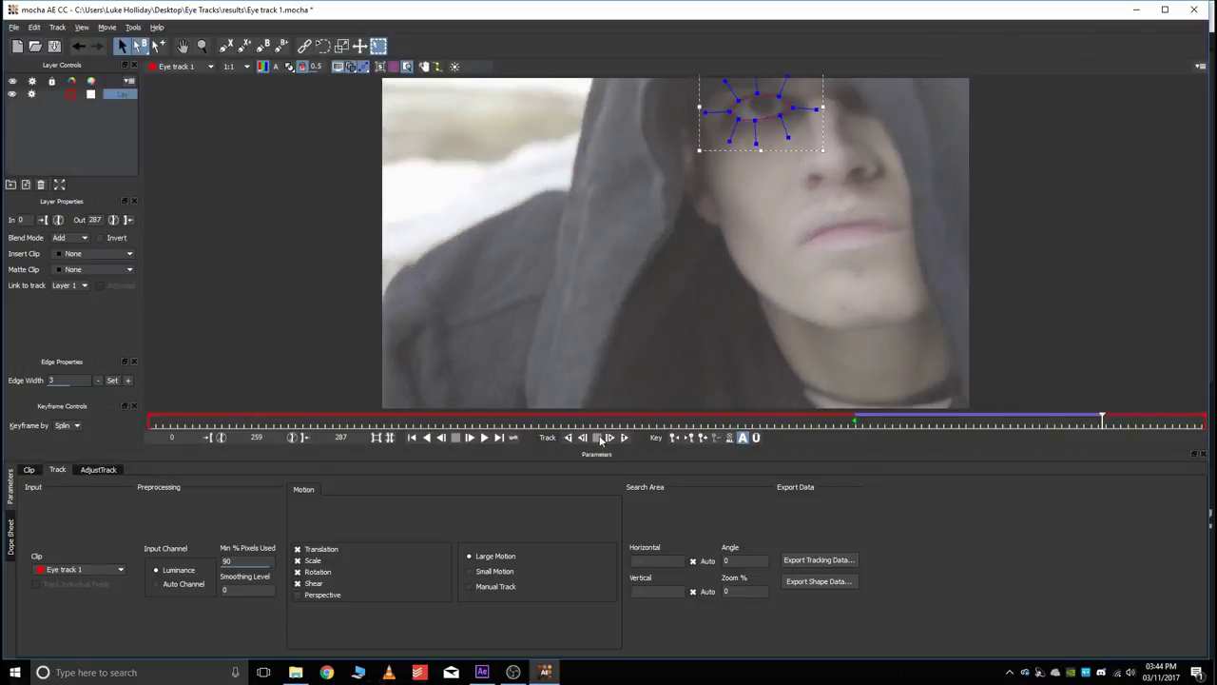
pyautogui.click(600, 439)
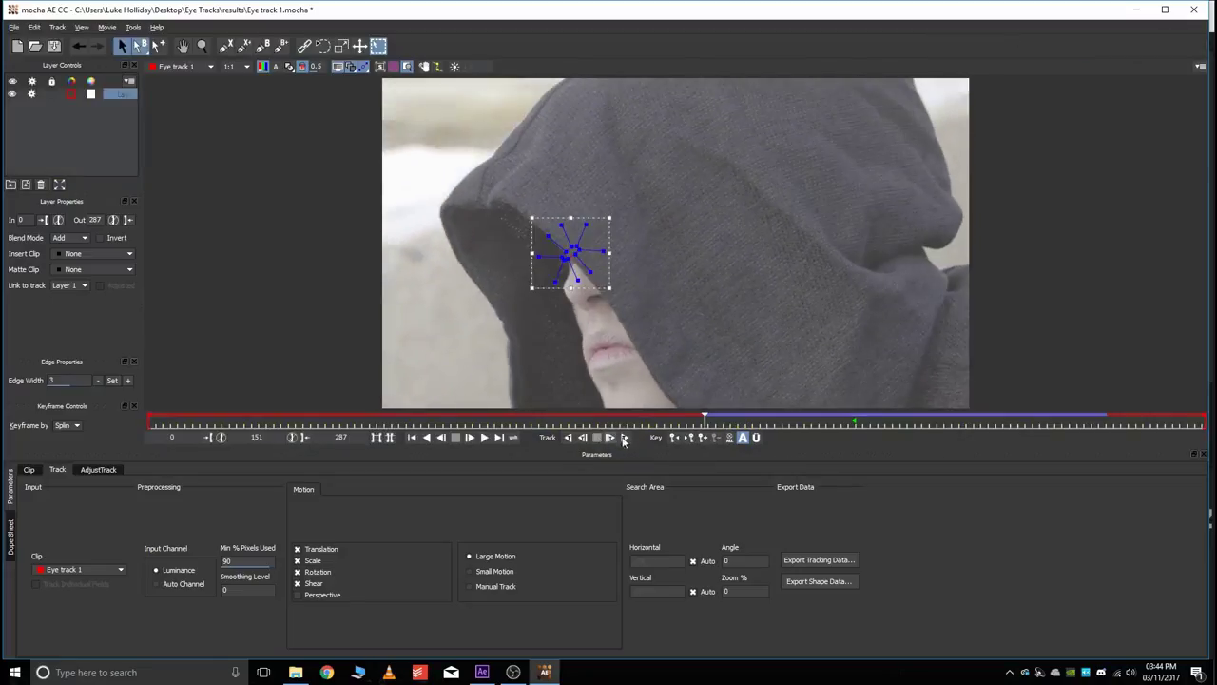
# Reposition the eye spline's lower control point at frame 159 to fit the eye's edge
pyautogui.moveTo(707, 424); pyautogui.dragTo(733, 419)
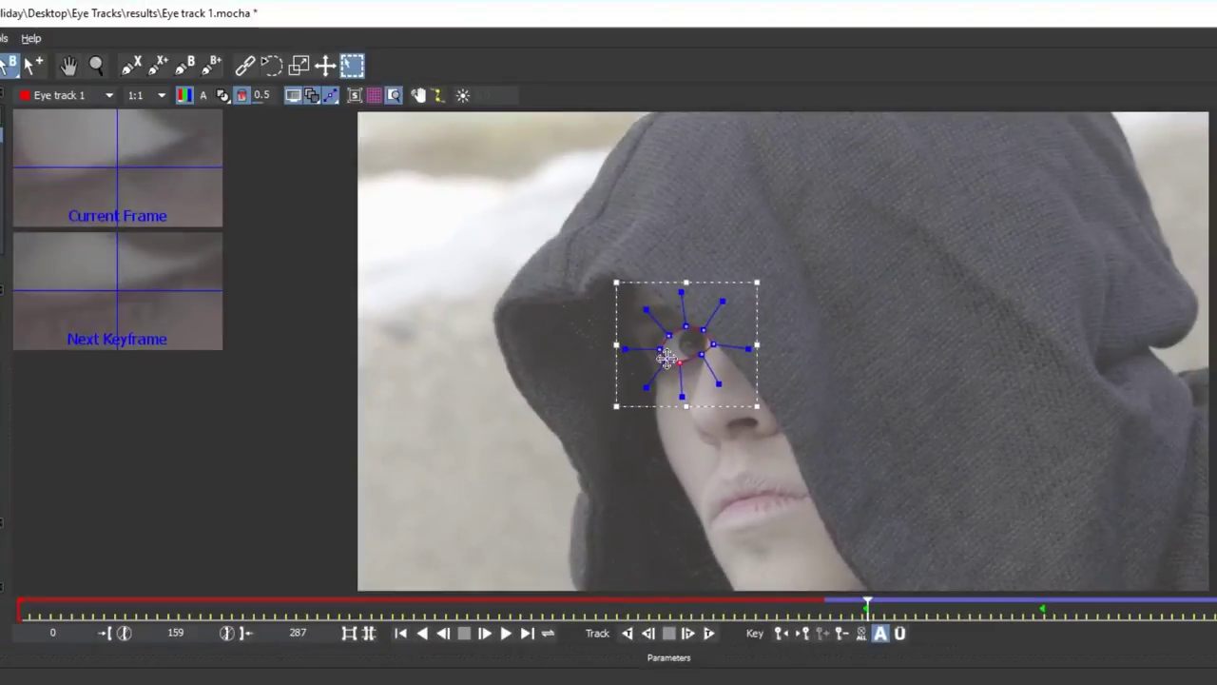
pyautogui.moveTo(666, 358); pyautogui.dragTo(667, 361)
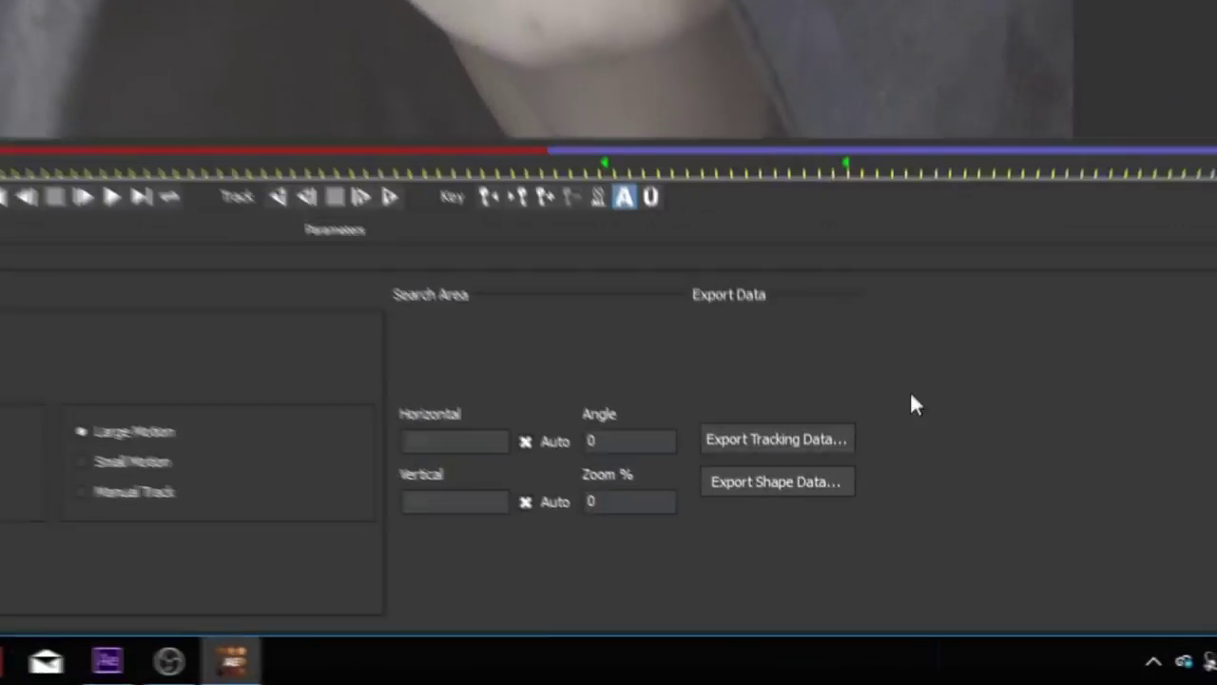
# Export the eye tracking data from mocha AE and apply it to a new null at the composition's start in After Effects
pyautogui.click(819, 559)
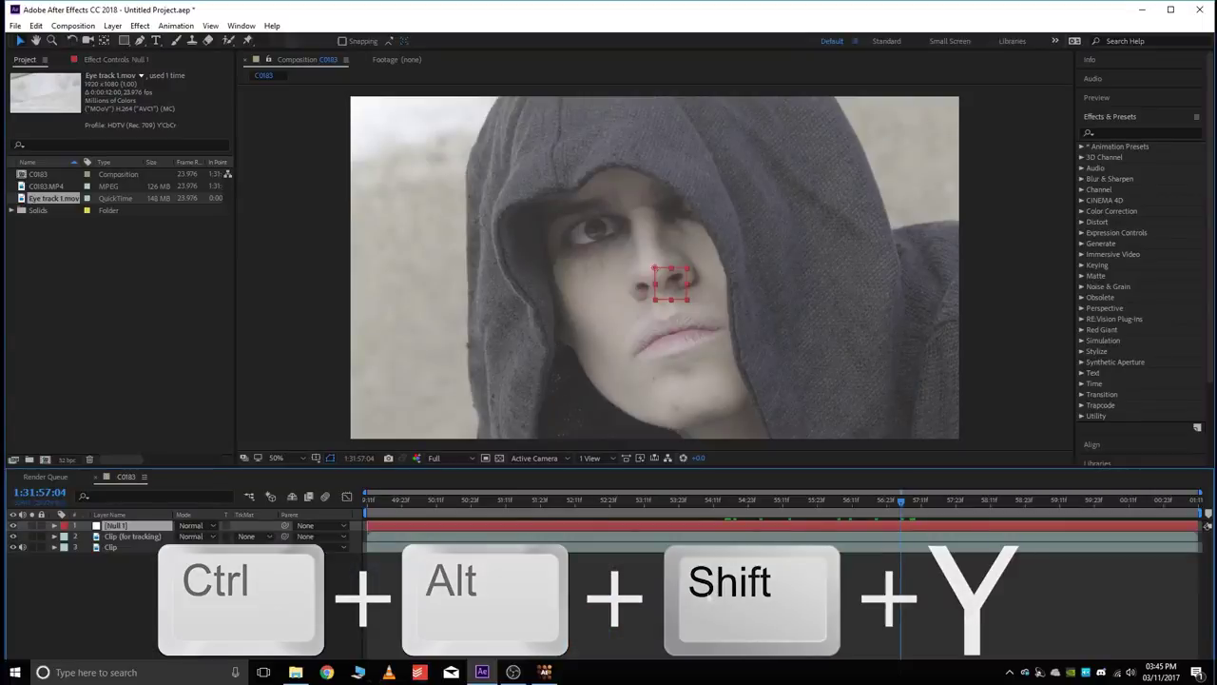
pyautogui.moveTo(579, 511); pyautogui.dragTo(478, 557)
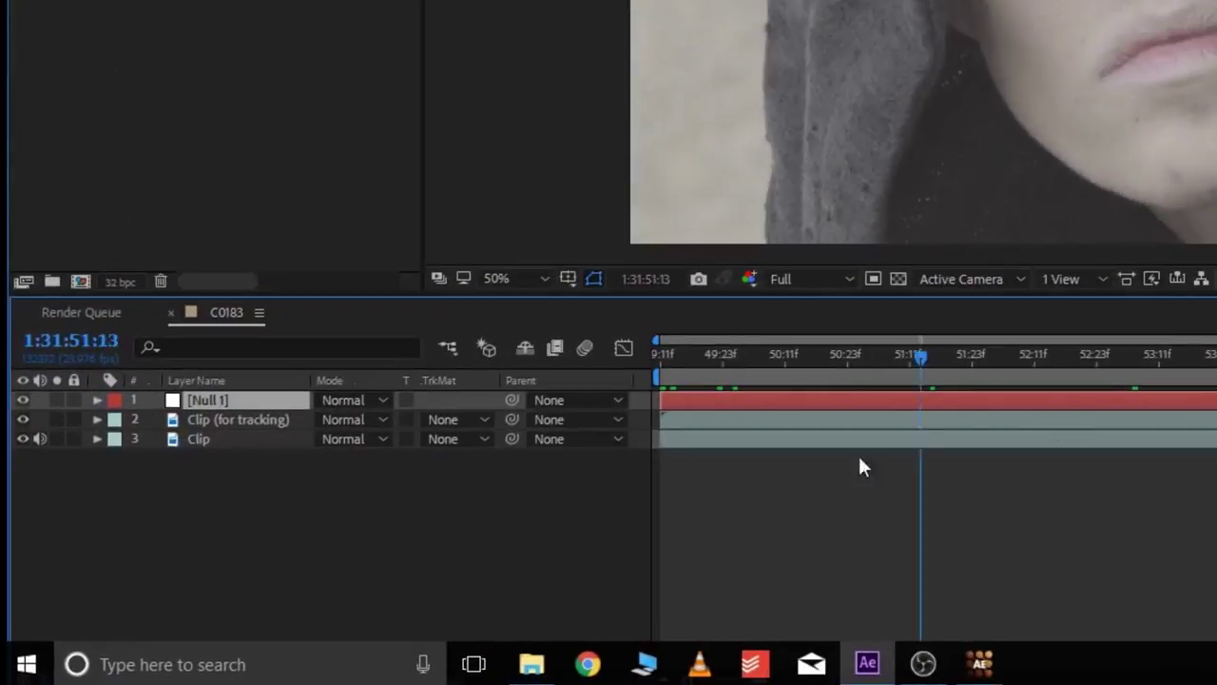
pyautogui.moveTo(859, 458); pyautogui.dragTo(538, 489)
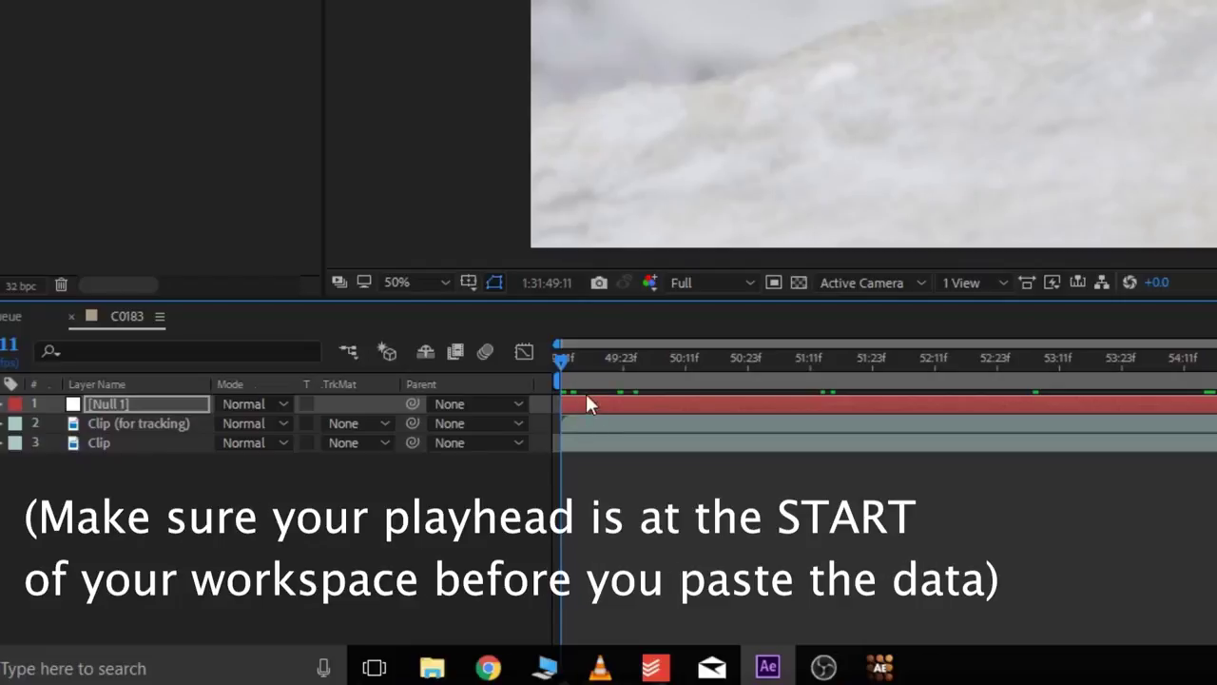
pyautogui.moveTo(578, 361); pyautogui.dragTo(619, 459)
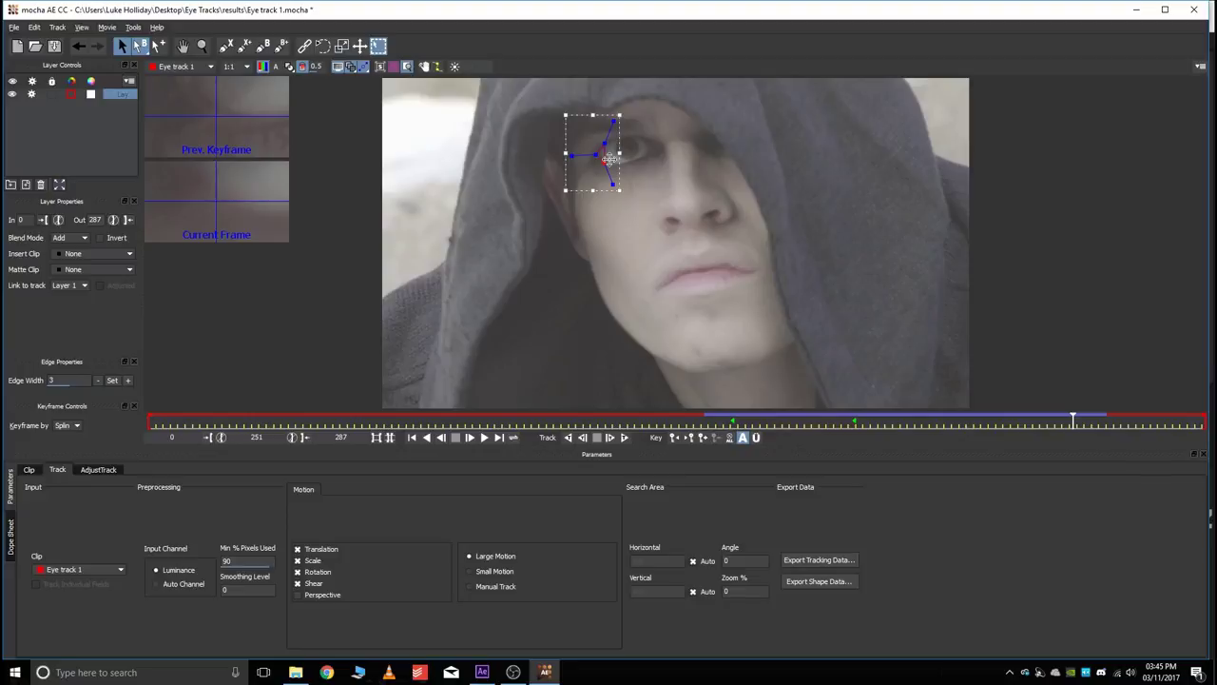
# Delete the eye layer in mocha AE and track a new spline around the iris, dismissing the tracking messages
pyautogui.press('Delete')
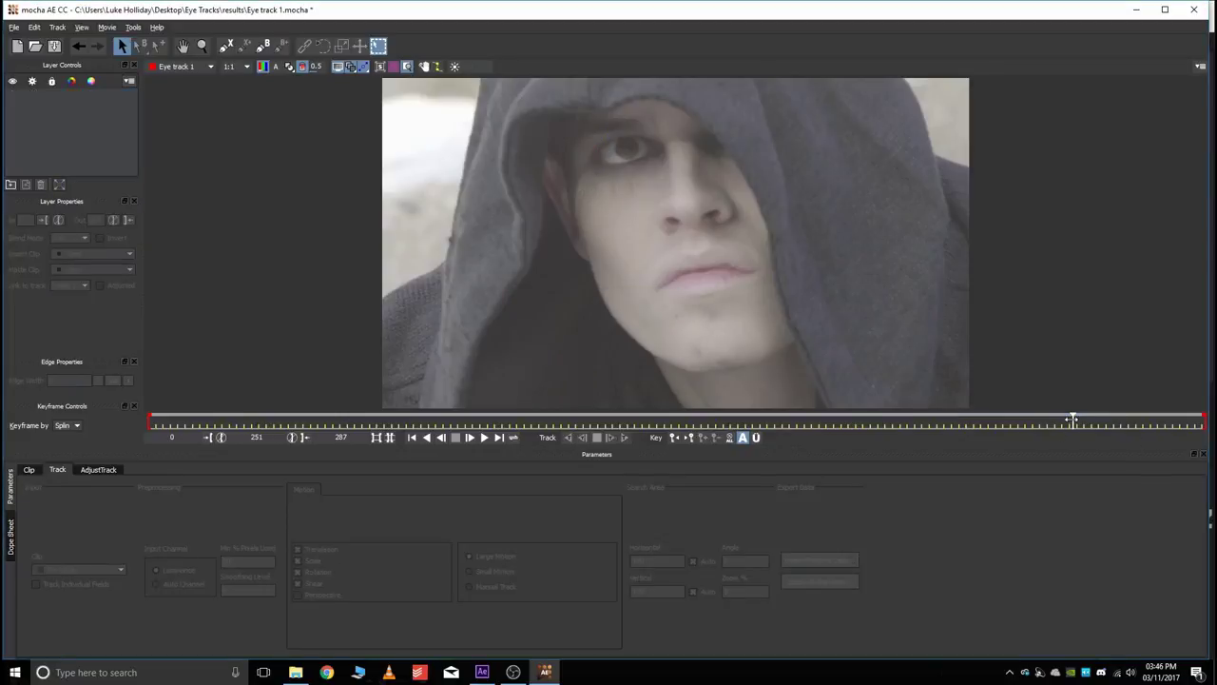
pyautogui.moveTo(1071, 419); pyautogui.dragTo(866, 440)
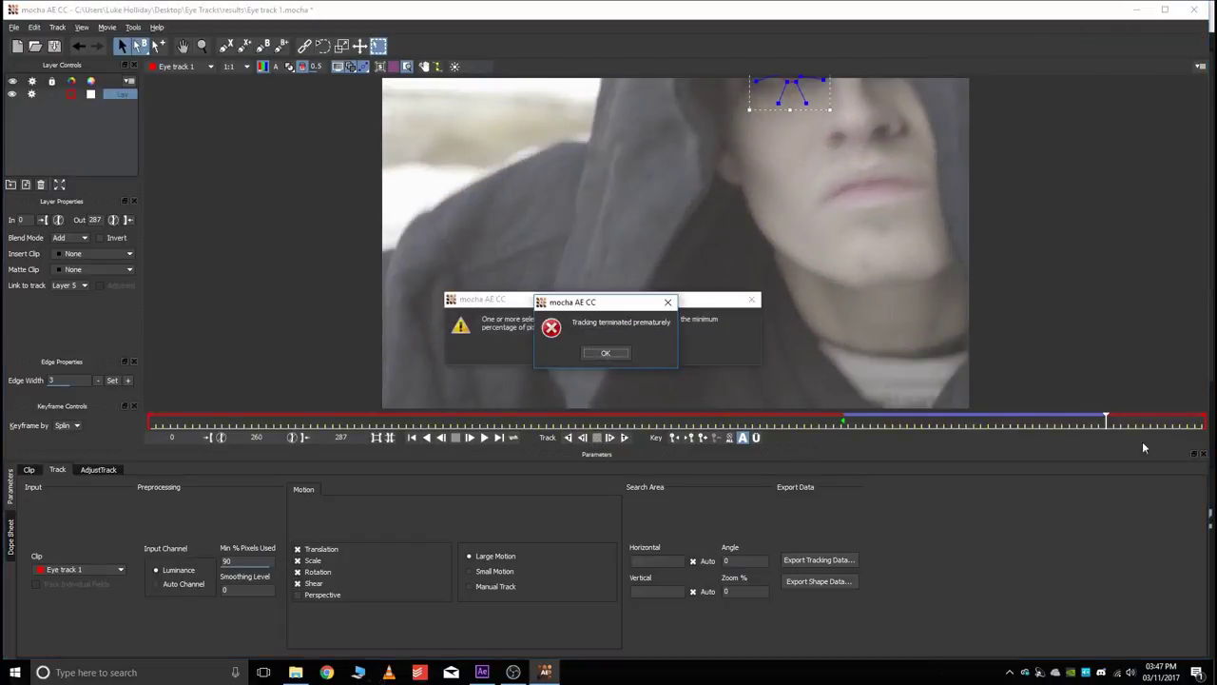
pyautogui.click(604, 352)
pyautogui.click(609, 350)
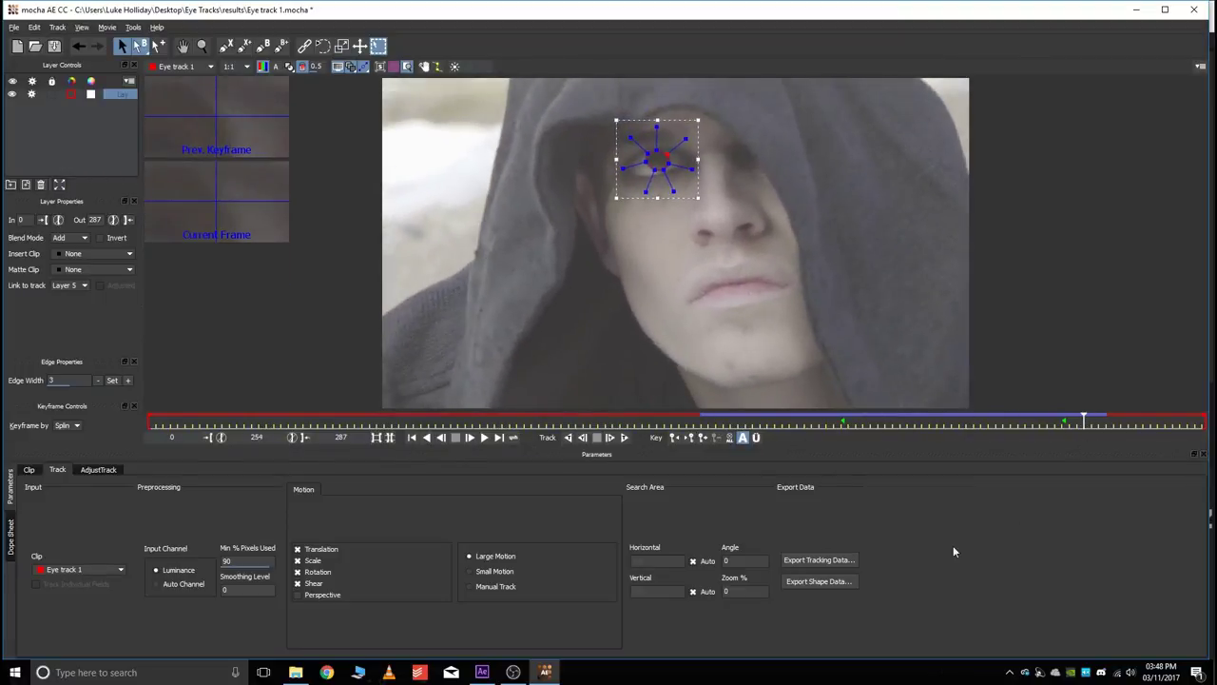
# Copy the iris tracking data to the clipboard as After Effects Transform Data and return to After Effects
pyautogui.click(834, 563)
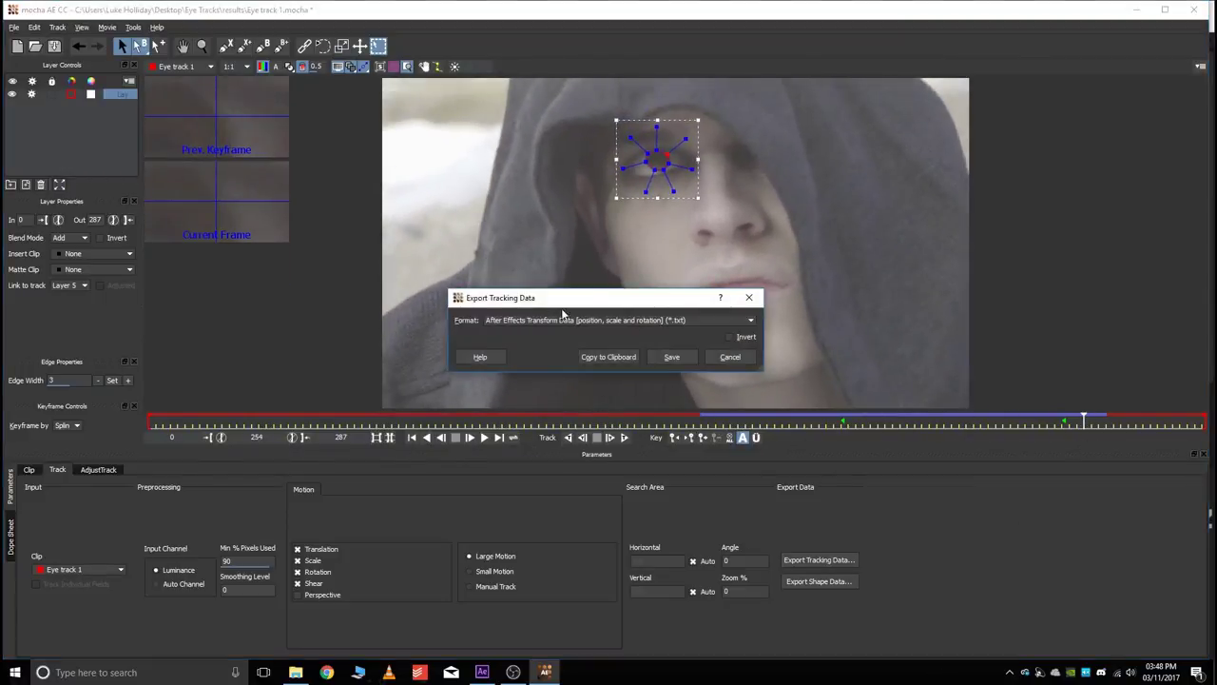
pyautogui.click(611, 361)
pyautogui.click(1135, 9)
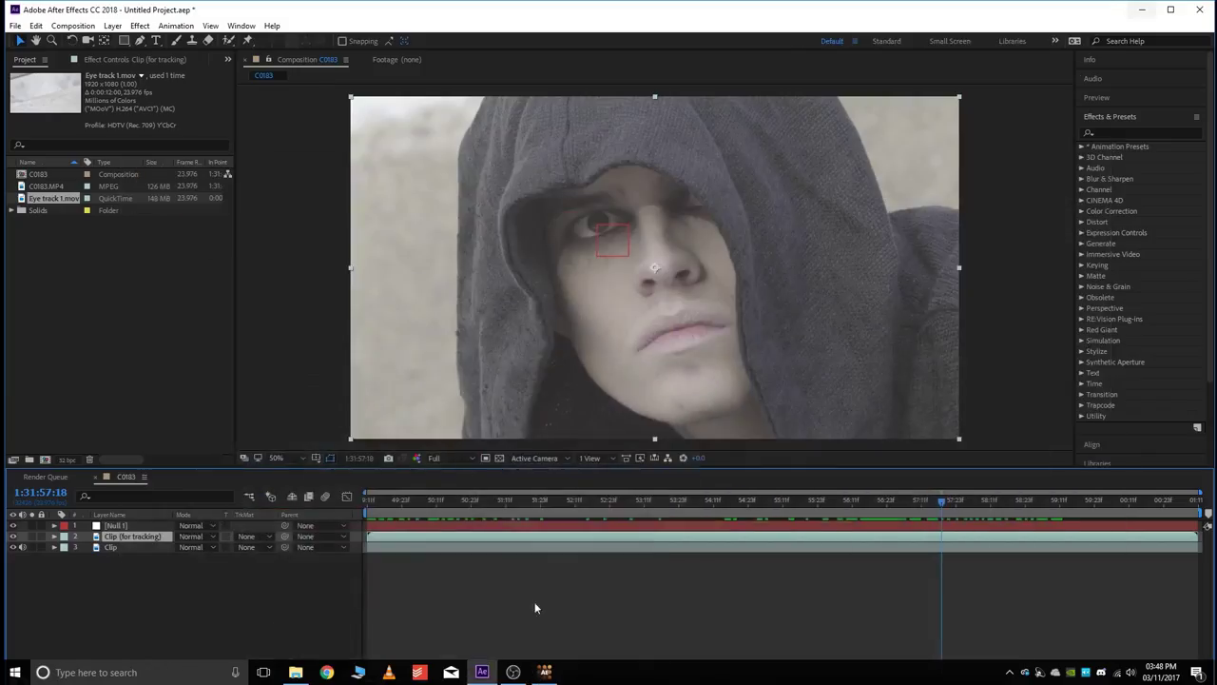
# Add a second null object for the iris track with the playhead at the start of the composition
pyautogui.moveTo(377, 502); pyautogui.dragTo(367, 501)
pyautogui.click(509, 618)
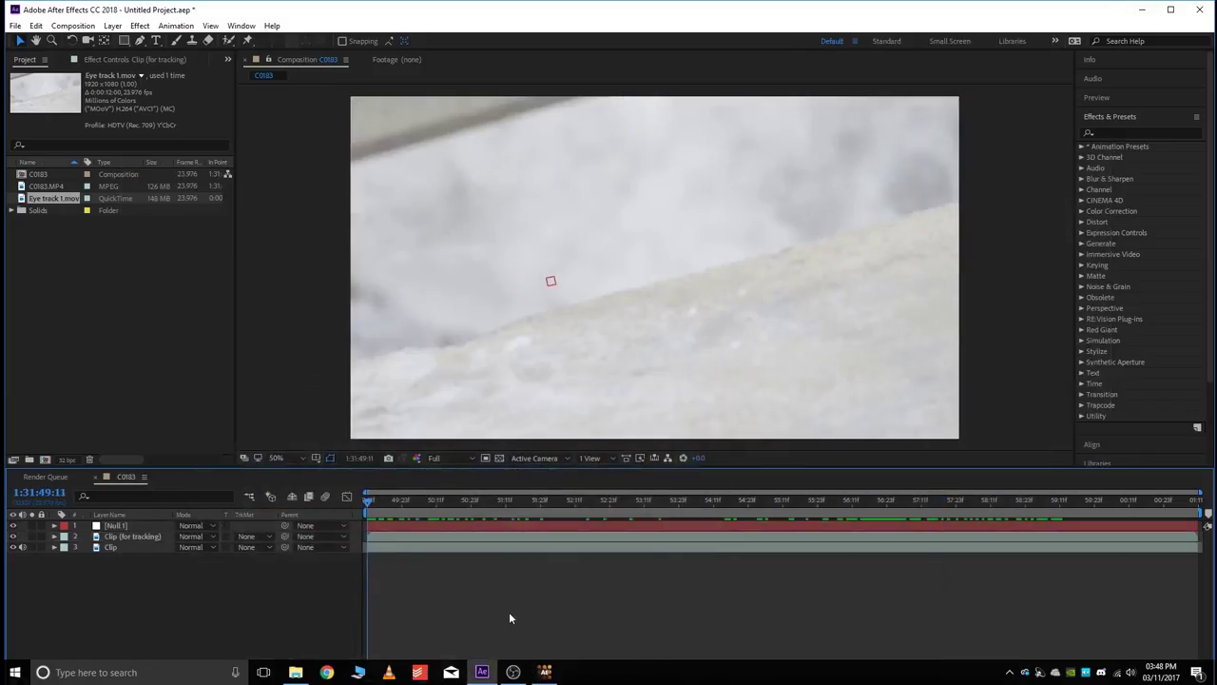
pyautogui.hotkey('ctrl', 'alt', 'shift', 'y')
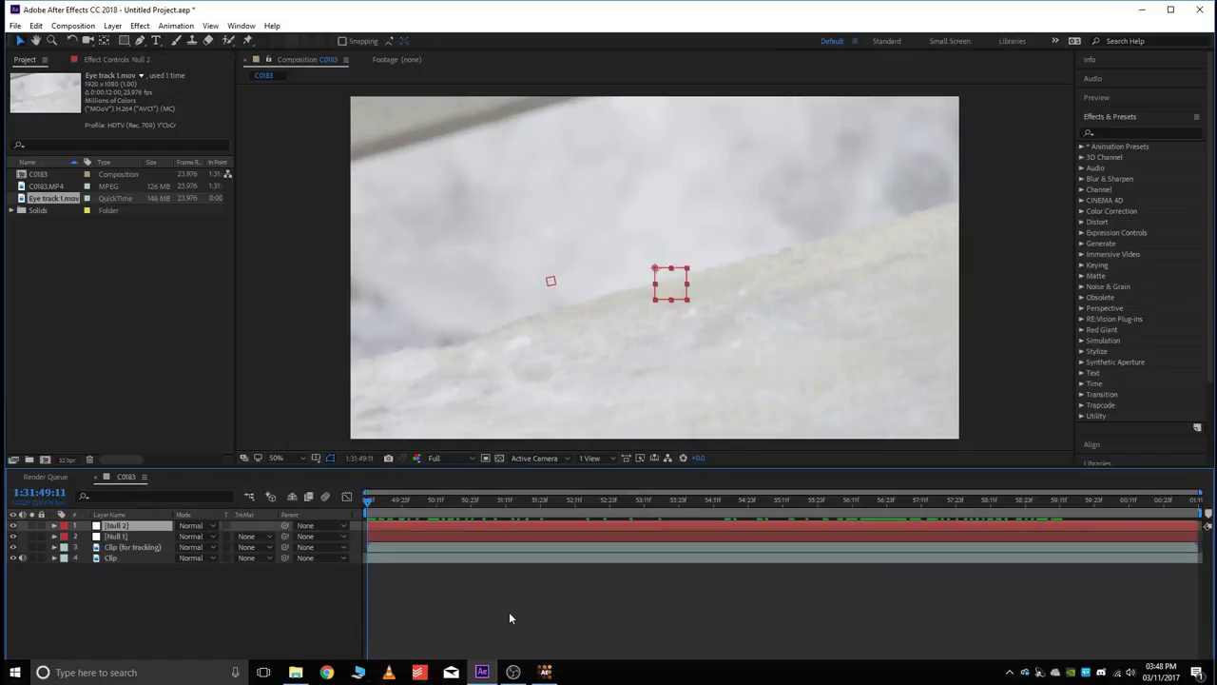
# Rename the Null 1 layer to Eye Null and the Null 2 layer to Iris Null
pyautogui.click(403, 532)
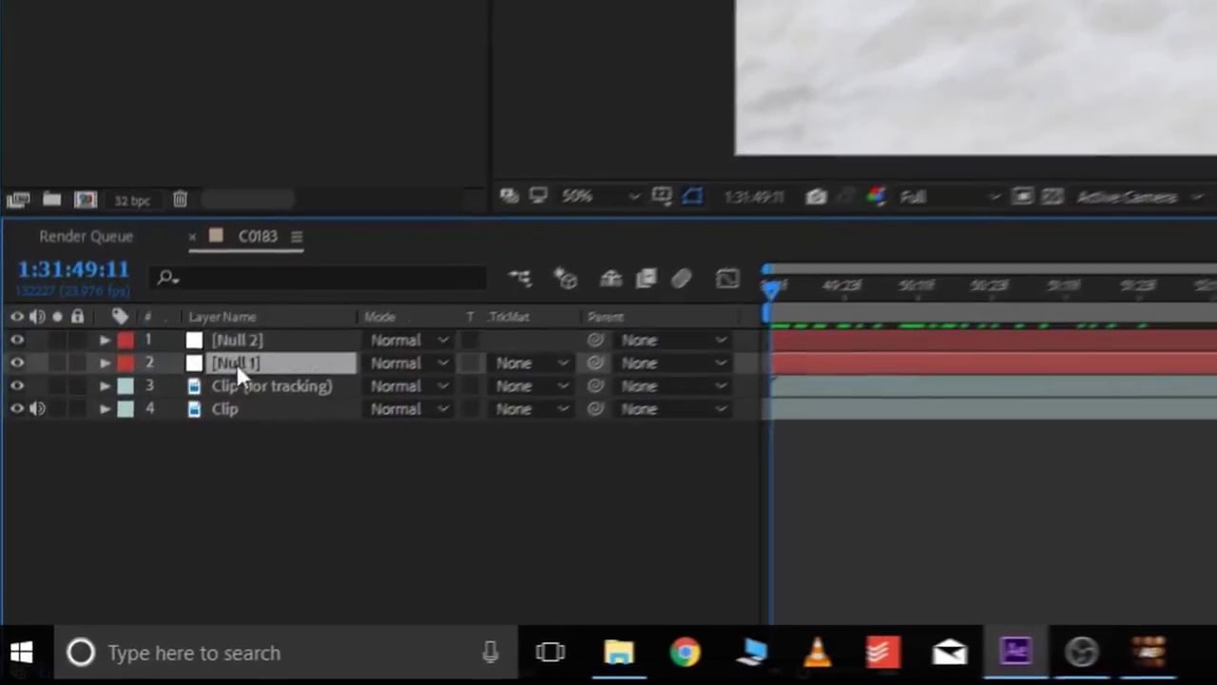
pyautogui.press('Return')
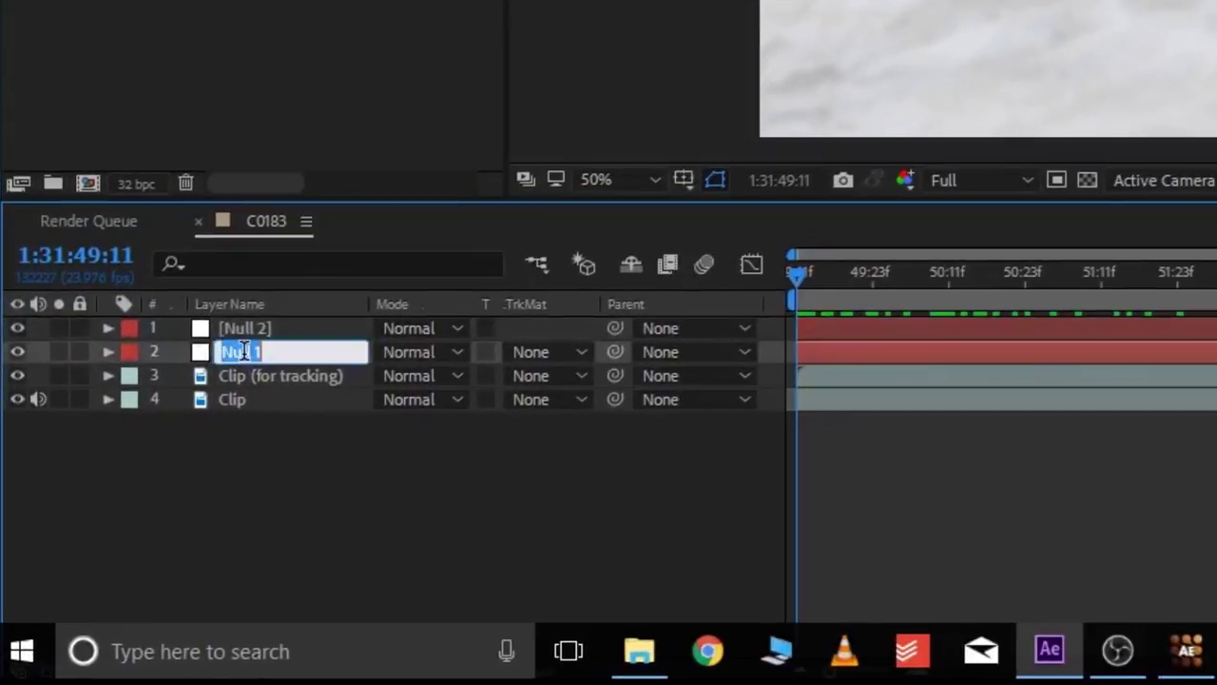
pyautogui.write('Eye')
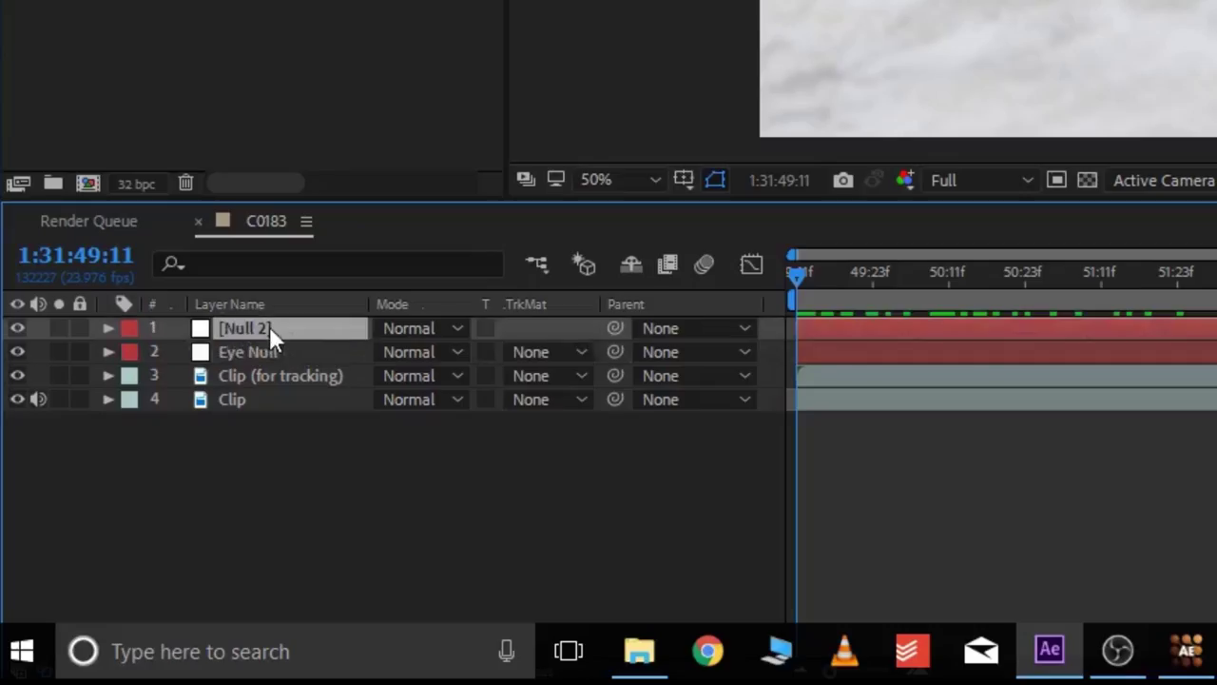
pyautogui.press('Return')
pyautogui.write('Iris')
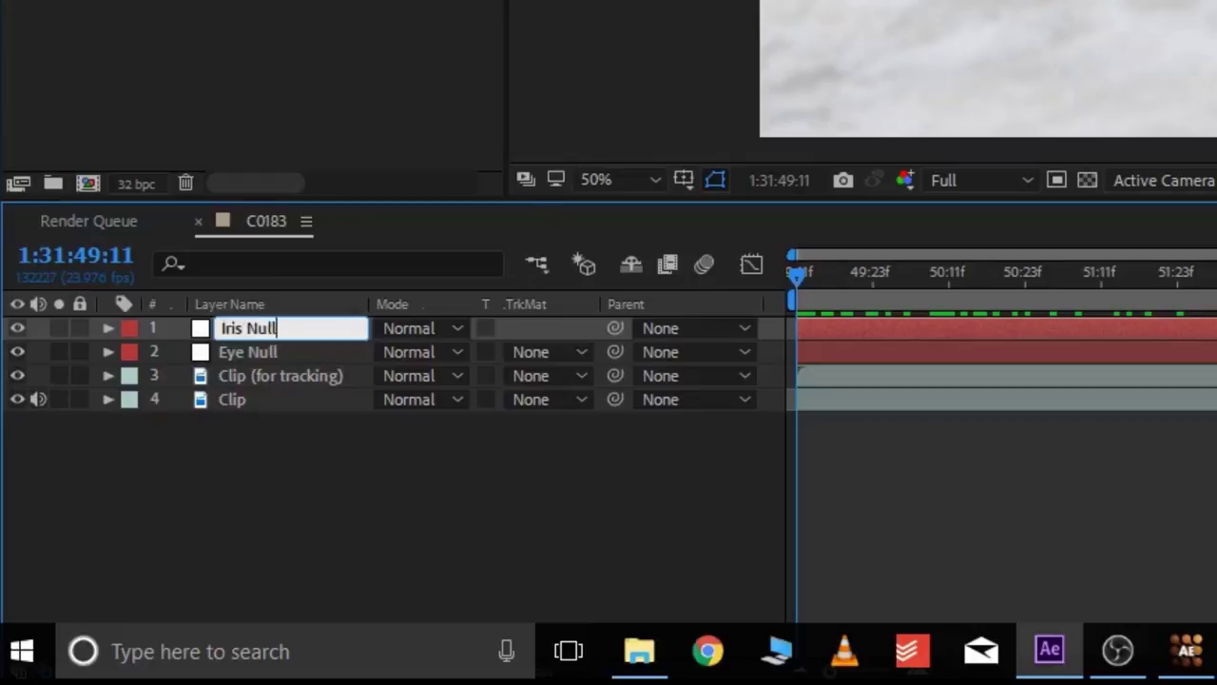
pyautogui.press('Return')
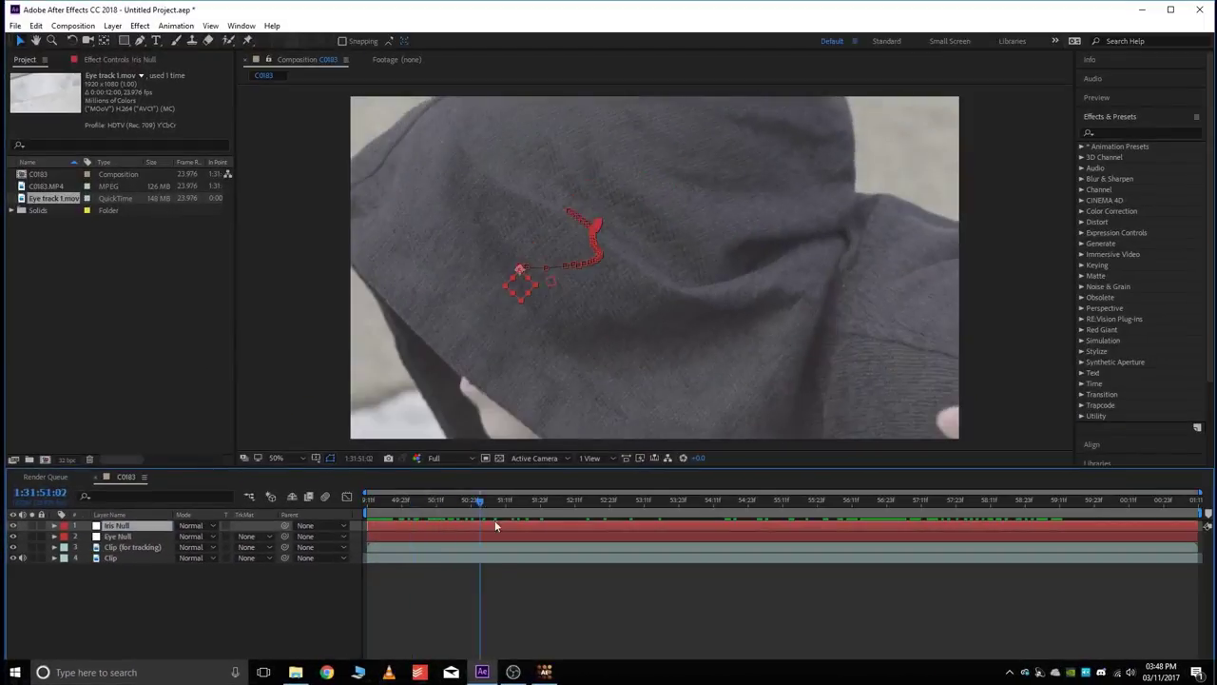
# Create a black 1920 x 1080 px solid named Eye Matte
pyautogui.moveTo(494, 524); pyautogui.dragTo(780, 520)
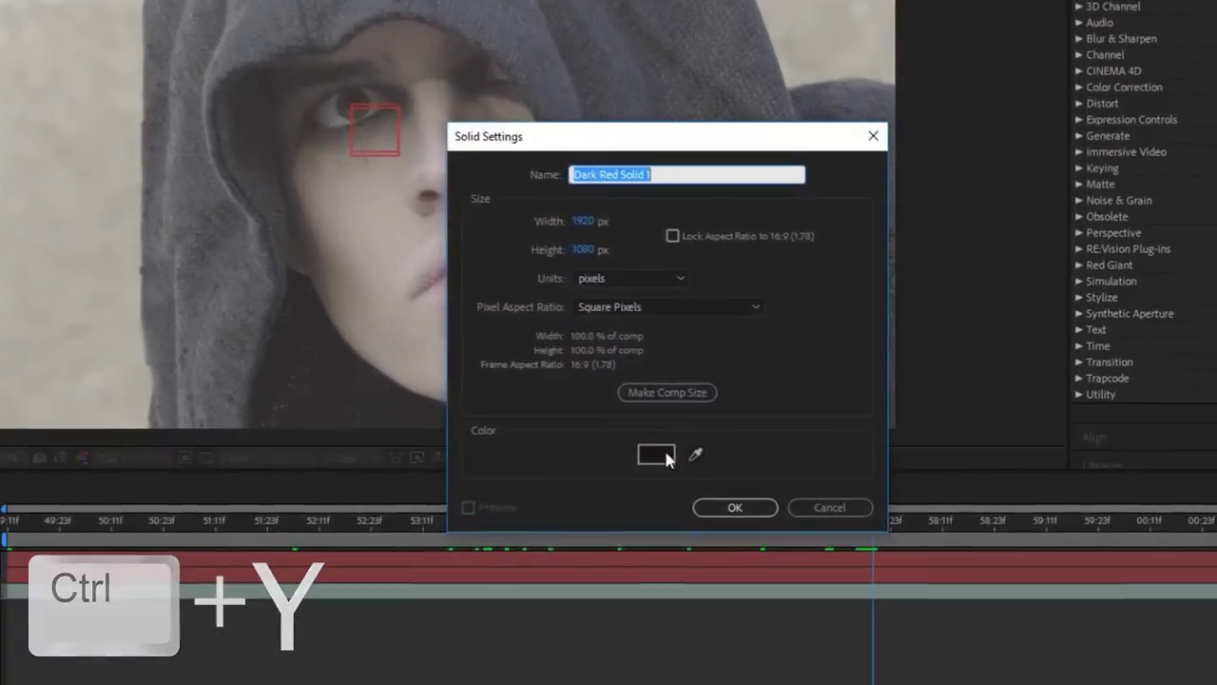
pyautogui.click(799, 456)
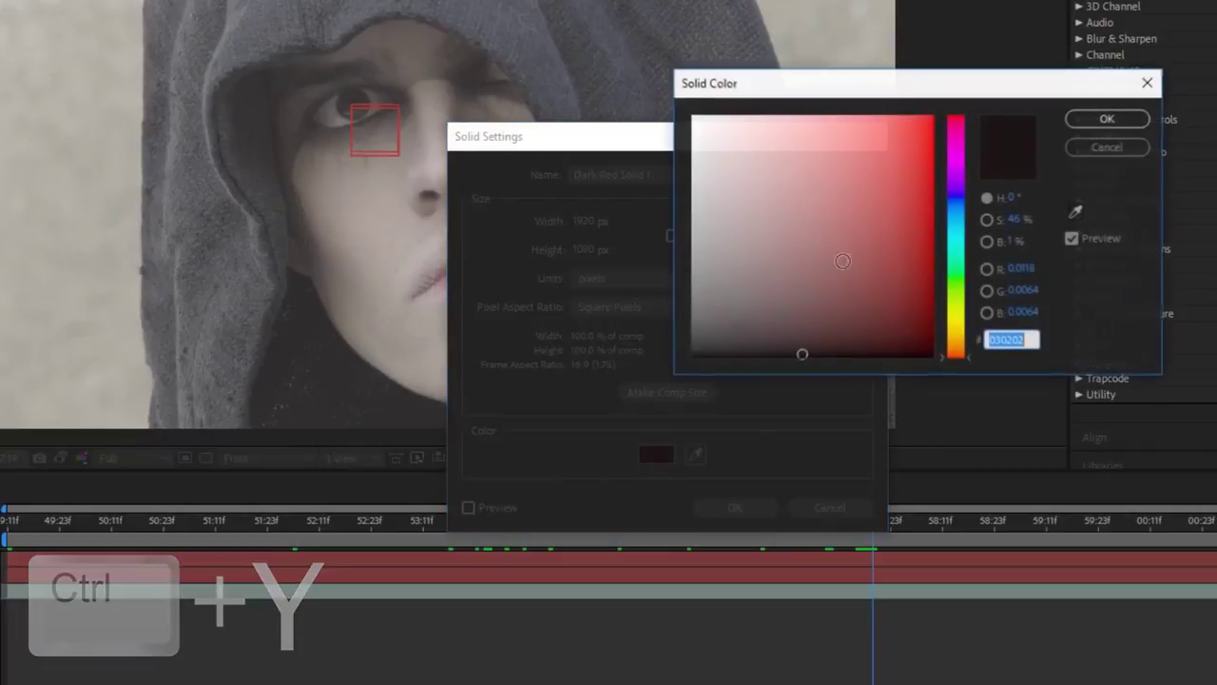
pyautogui.moveTo(846, 377); pyautogui.dragTo(645, 560)
pyautogui.click(1108, 118)
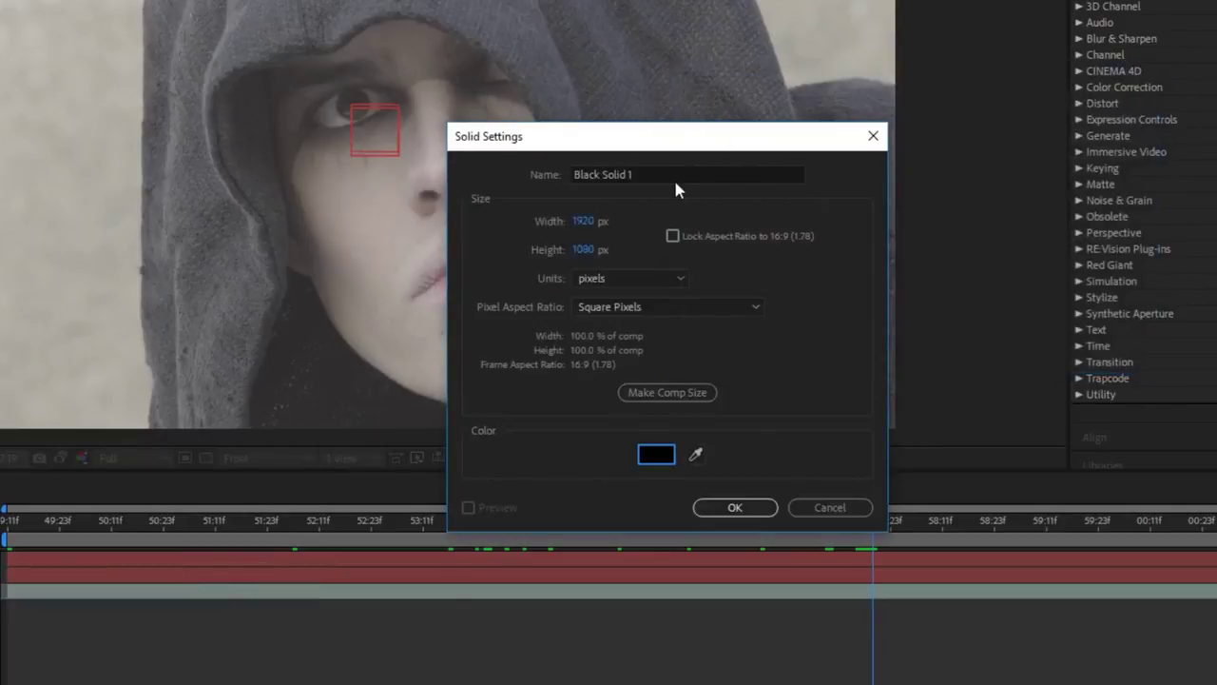
pyautogui.click(661, 176)
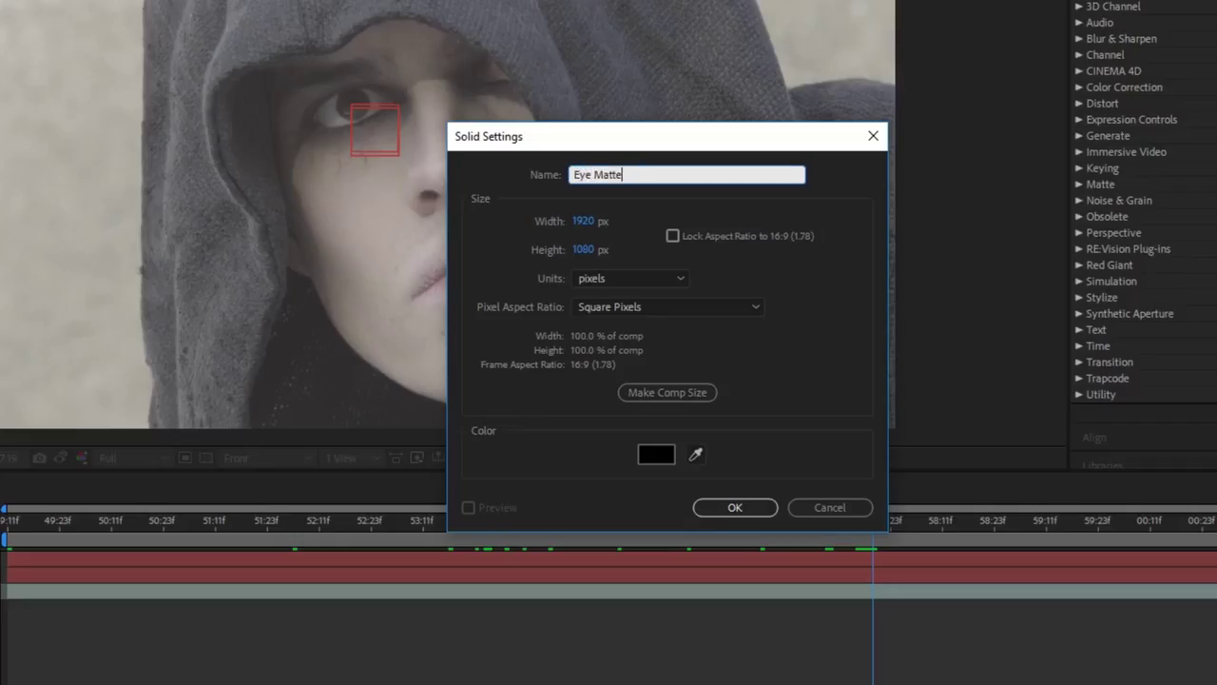
pyautogui.press('Return')
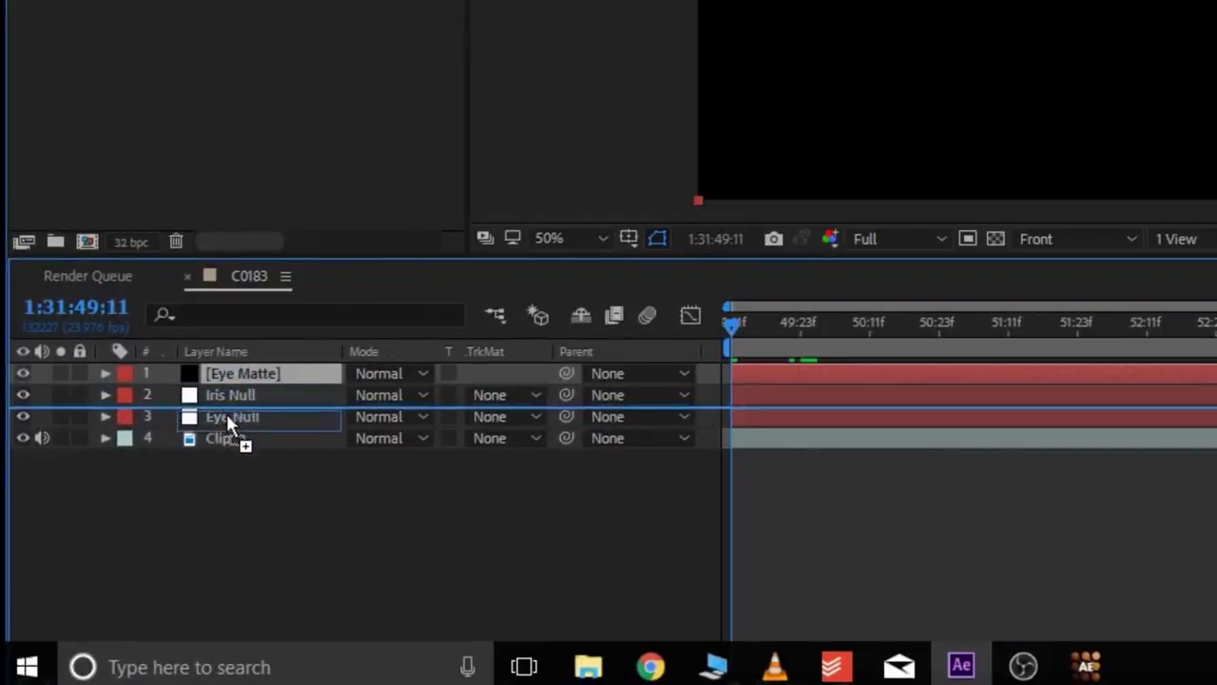
# Move the Eye Matte layer below the nulls, directly above the Clip layer, hide it, and go to 1:31:57:11
pyautogui.moveTo(225, 416); pyautogui.dragTo(225, 424)
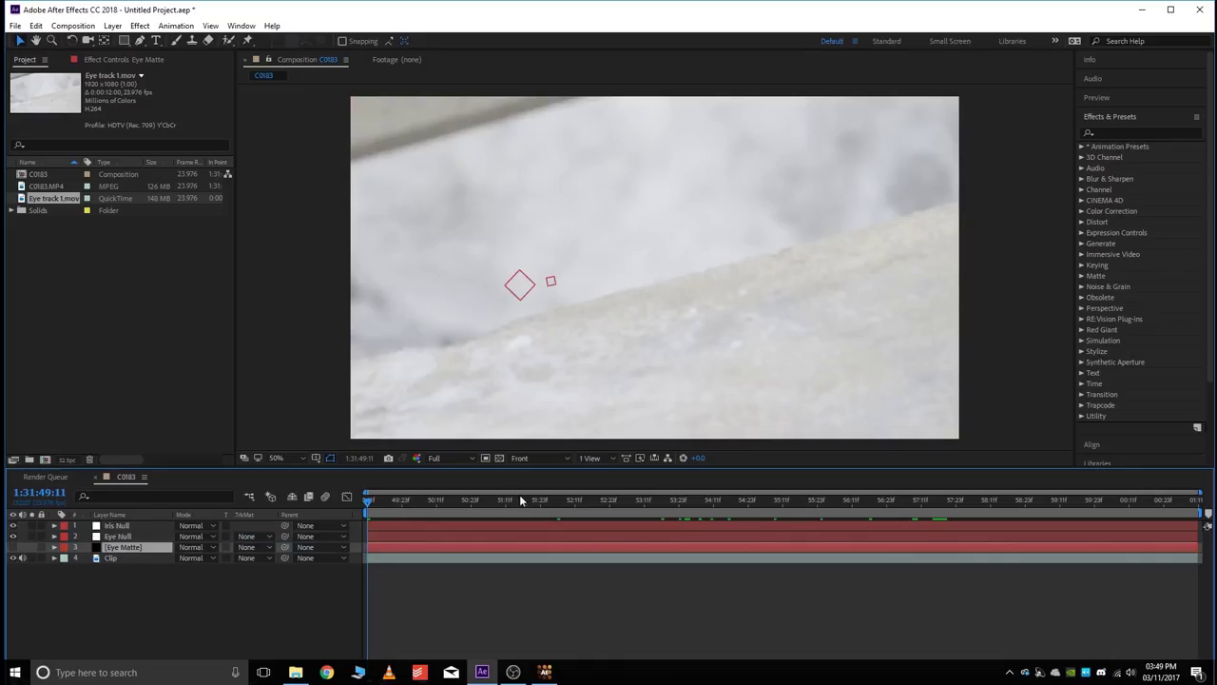
pyautogui.moveTo(667, 514); pyautogui.dragTo(983, 514)
pyautogui.click(885, 504)
pyautogui.scroll(2, 571, 275)
pyautogui.moveTo(561, 271); pyautogui.dragTo(750, 332)
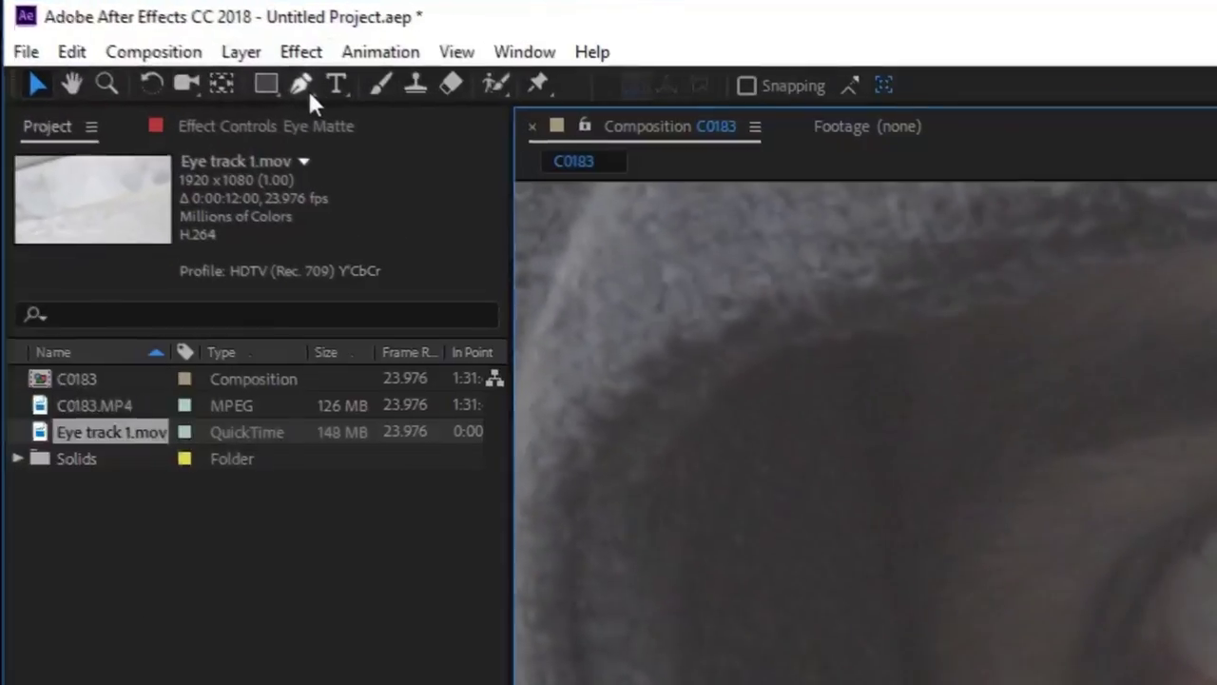
# Draw a closed curved Pen mask around the visible eye on the Eye Matte layer, following the upper and lower eyelids
pyautogui.click(140, 40)
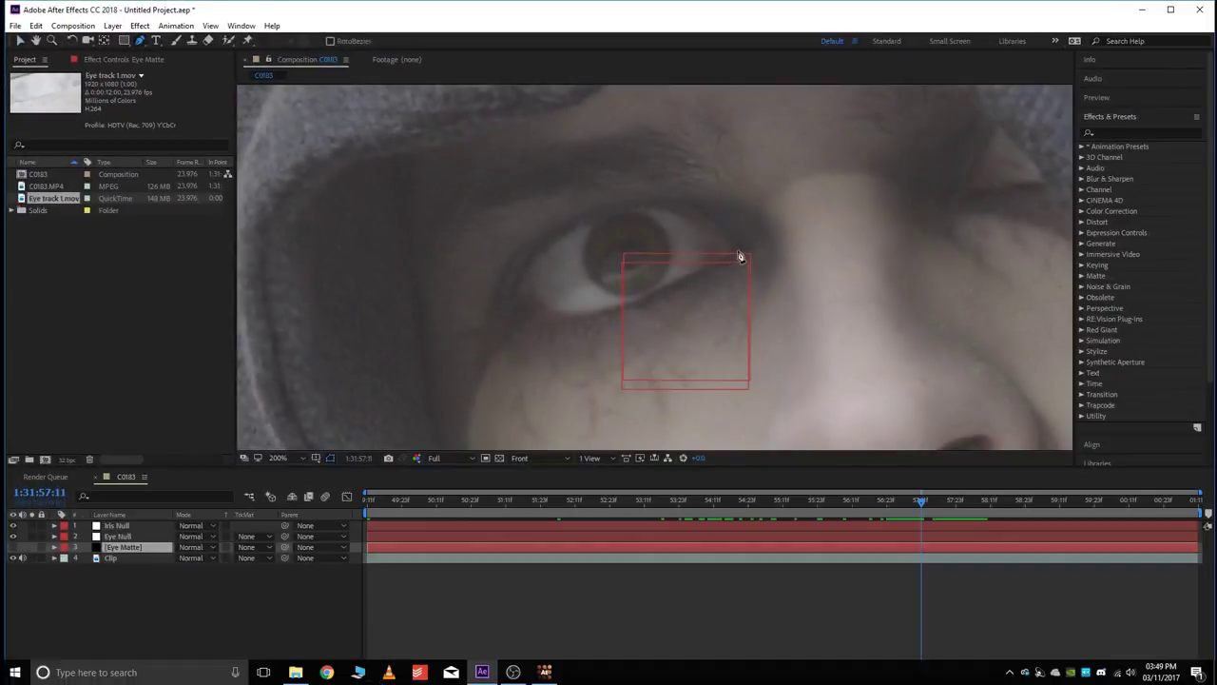
pyautogui.click(741, 248)
pyautogui.click(687, 209)
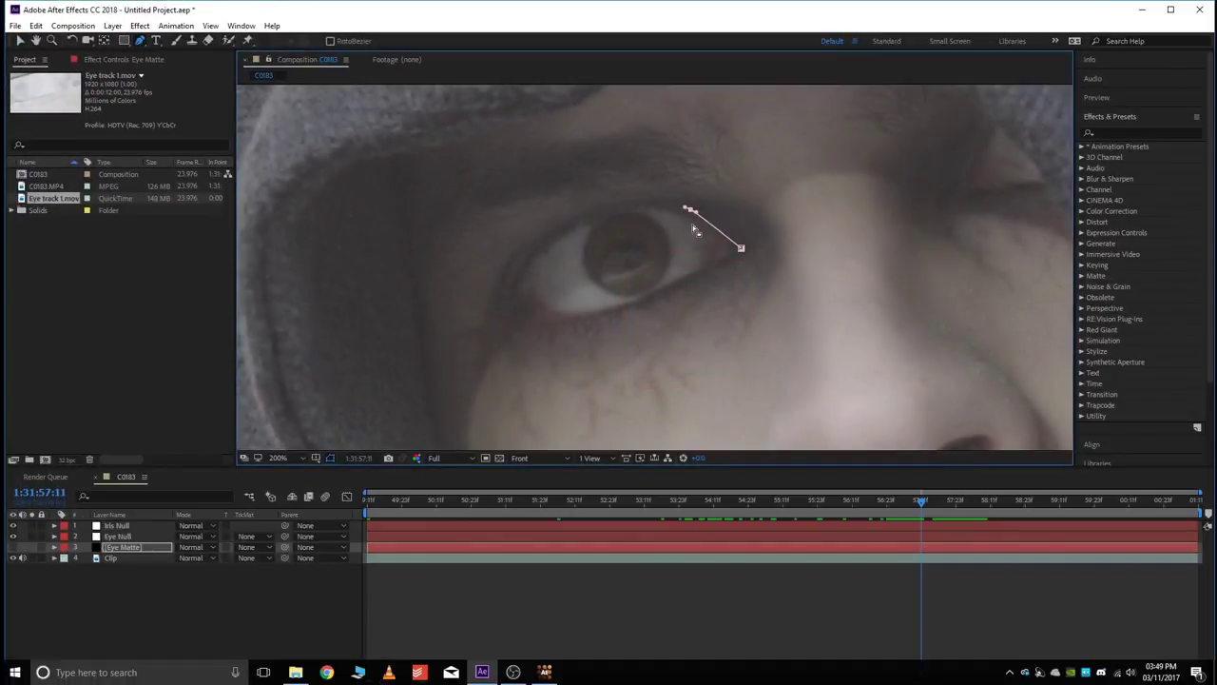
pyautogui.hotkey('ctrl', 'z')
pyautogui.moveTo(672, 211); pyautogui.dragTo(655, 212)
pyautogui.moveTo(538, 253); pyautogui.dragTo(479, 309)
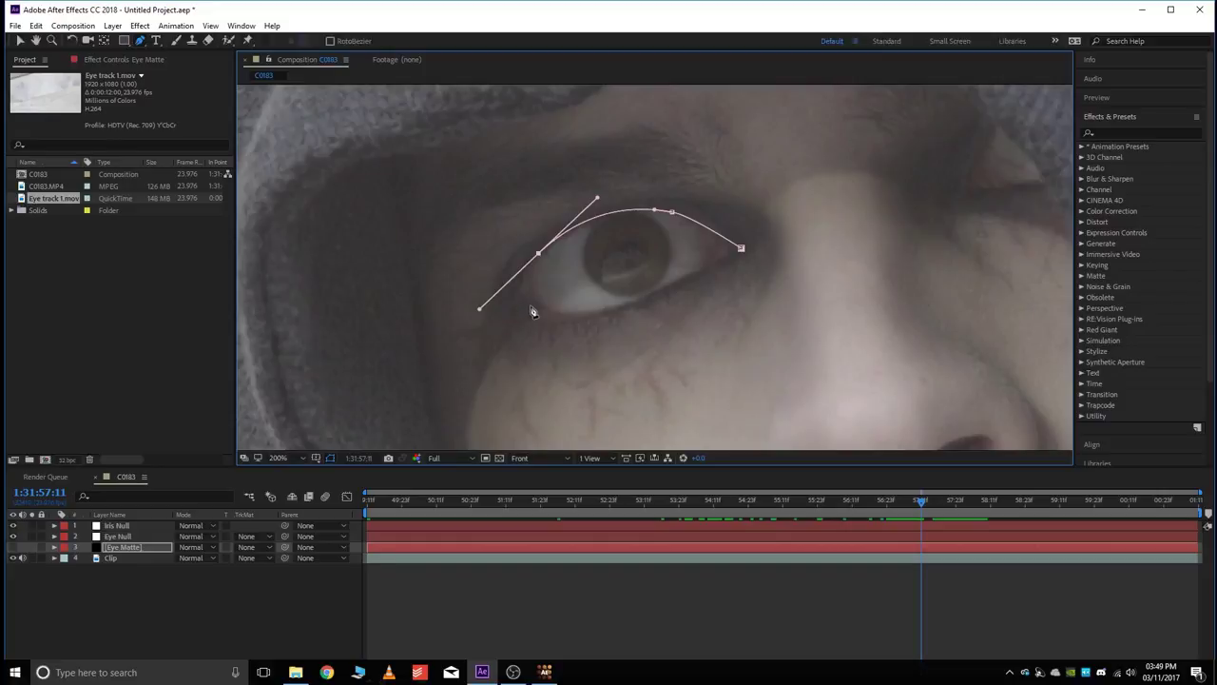
pyautogui.click(524, 304)
pyautogui.moveTo(592, 312); pyautogui.dragTo(649, 302)
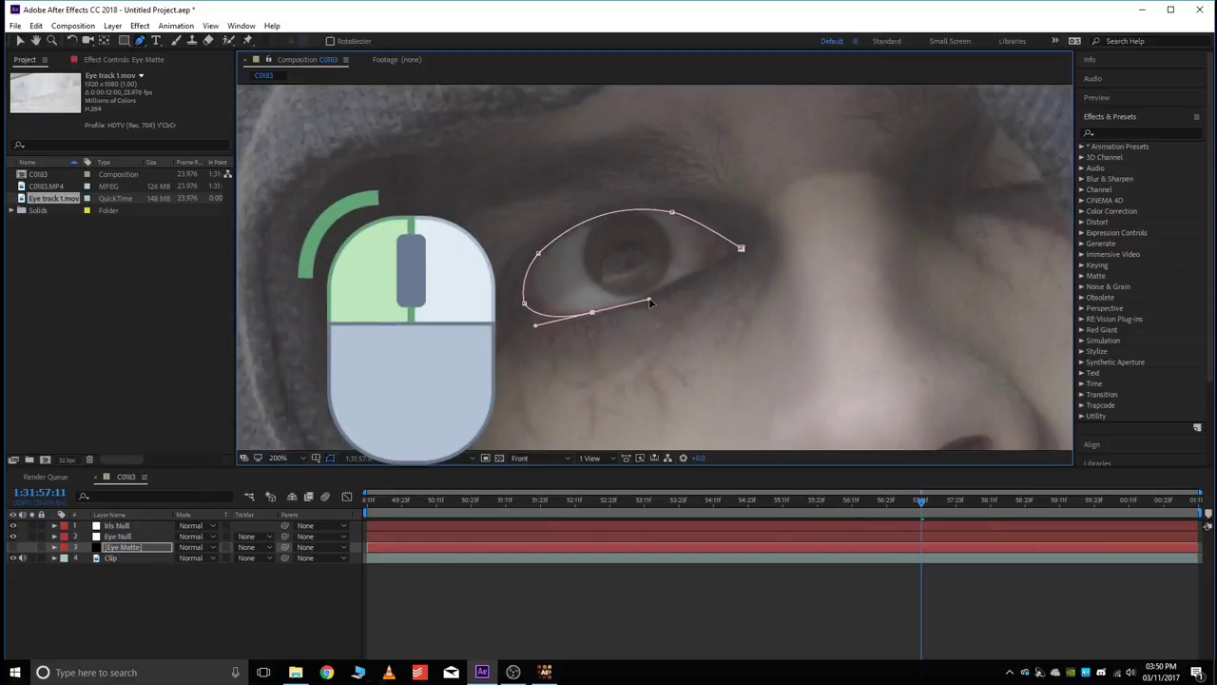
pyautogui.click(741, 248)
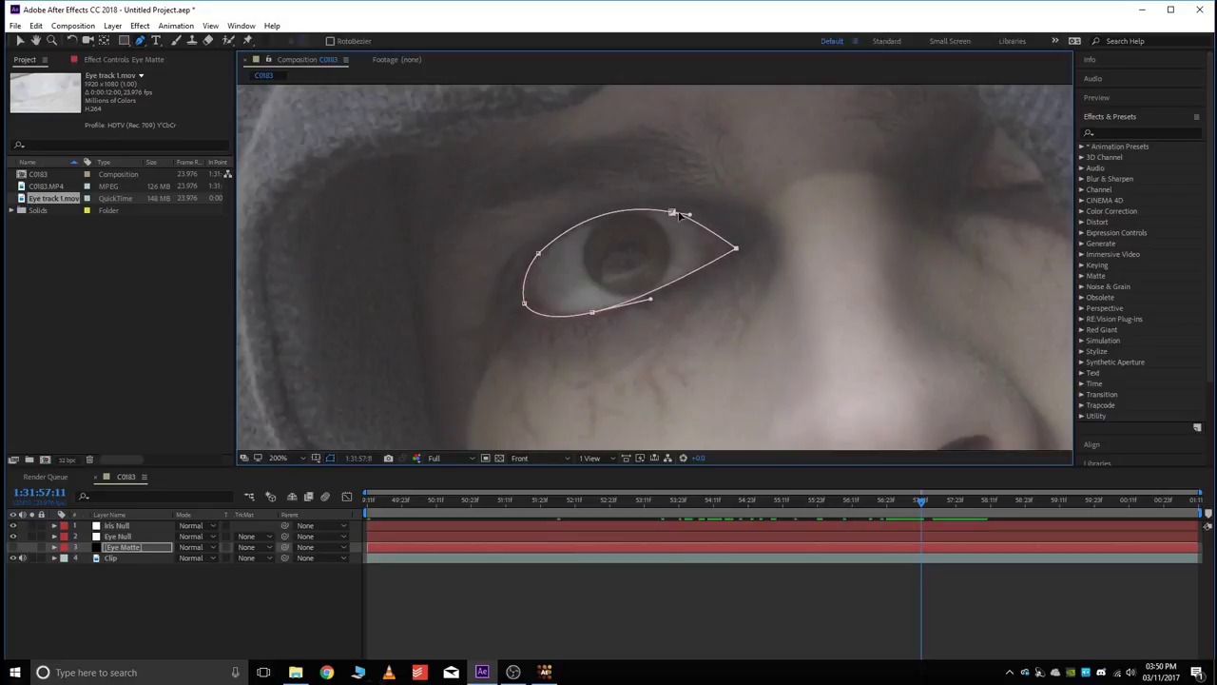
# Start keyframing Mask 1's Mask Path at 1:31:57:11 and parent the Eye Matte layer to the Eye Null
pyautogui.press(',')
pyautogui.press(',')
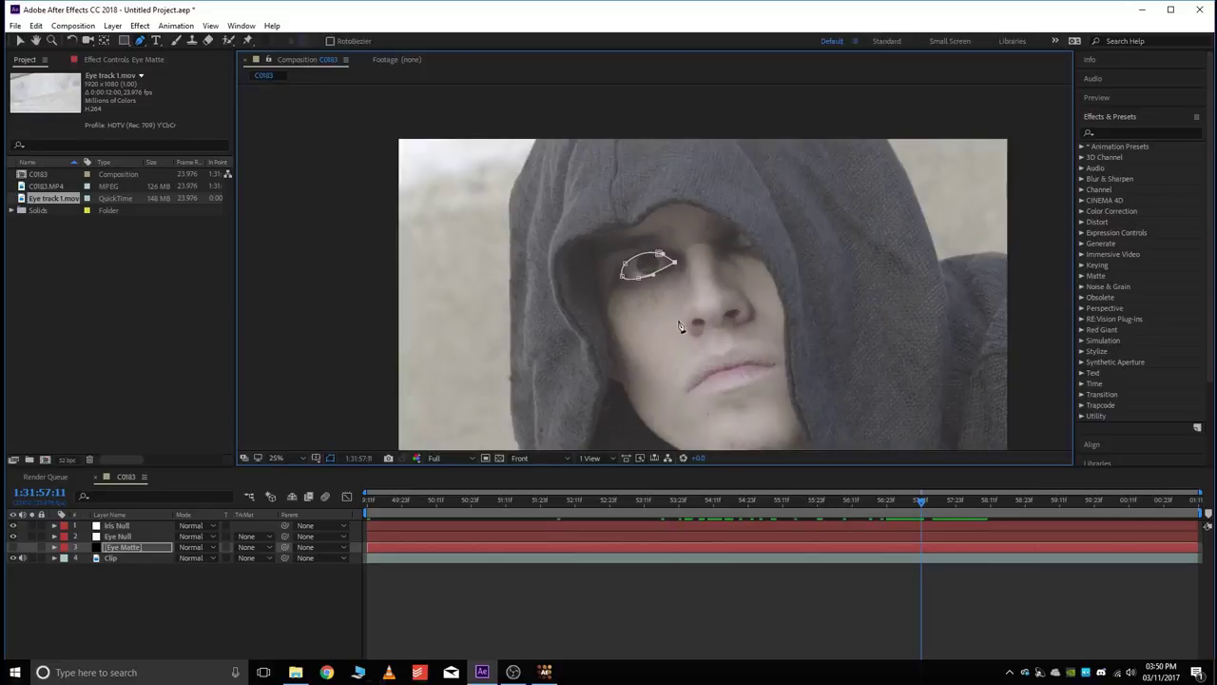
pyautogui.press('.')
pyautogui.press('.')
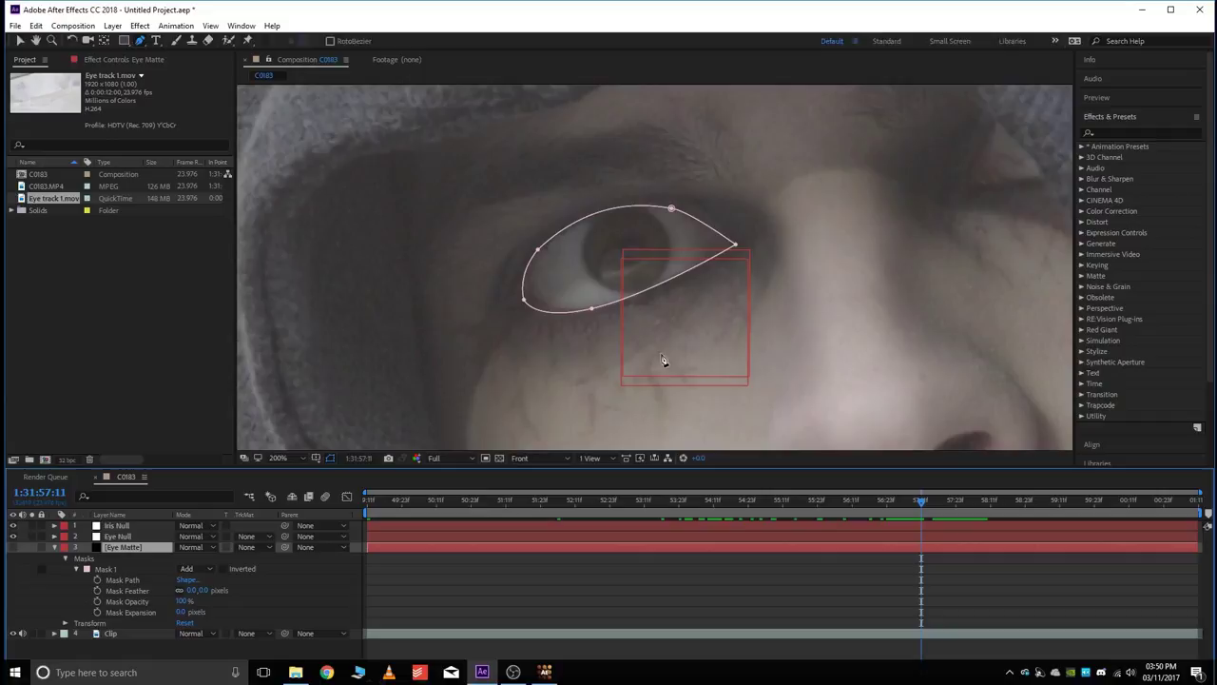
pyautogui.click(96, 581)
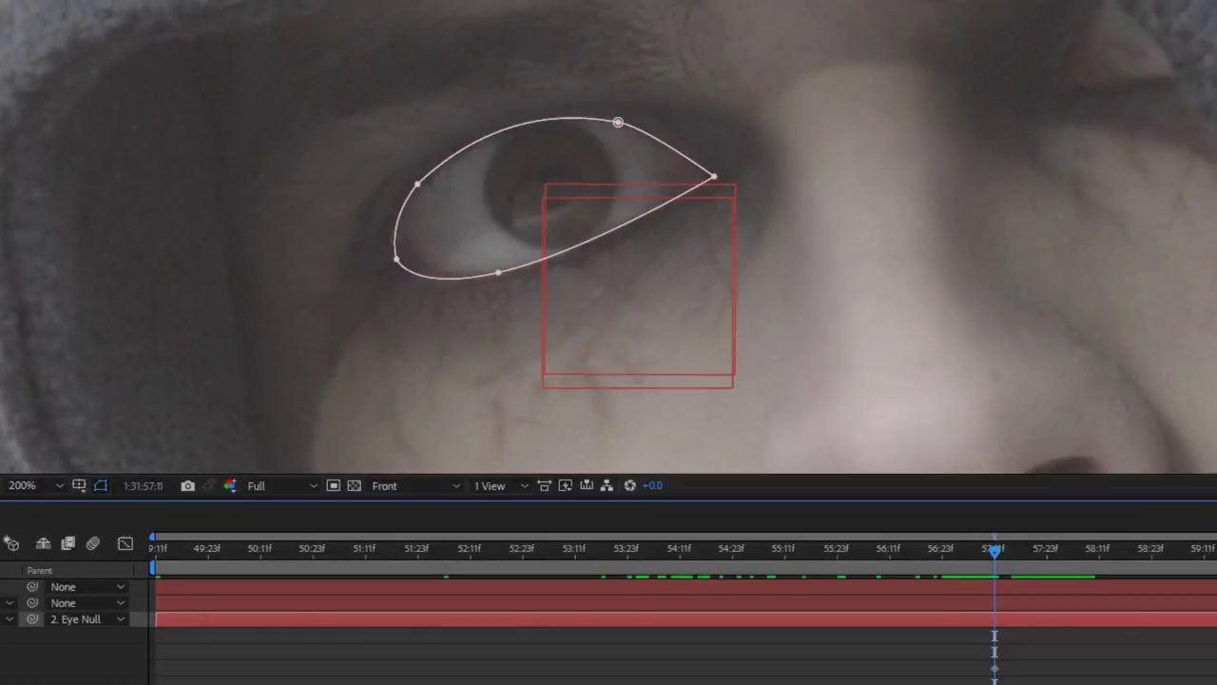
# Adjust the Eye Matte's mask points to fit the eye outline at 1:31:56:13
pyautogui.click(112, 517)
pyautogui.click(119, 527)
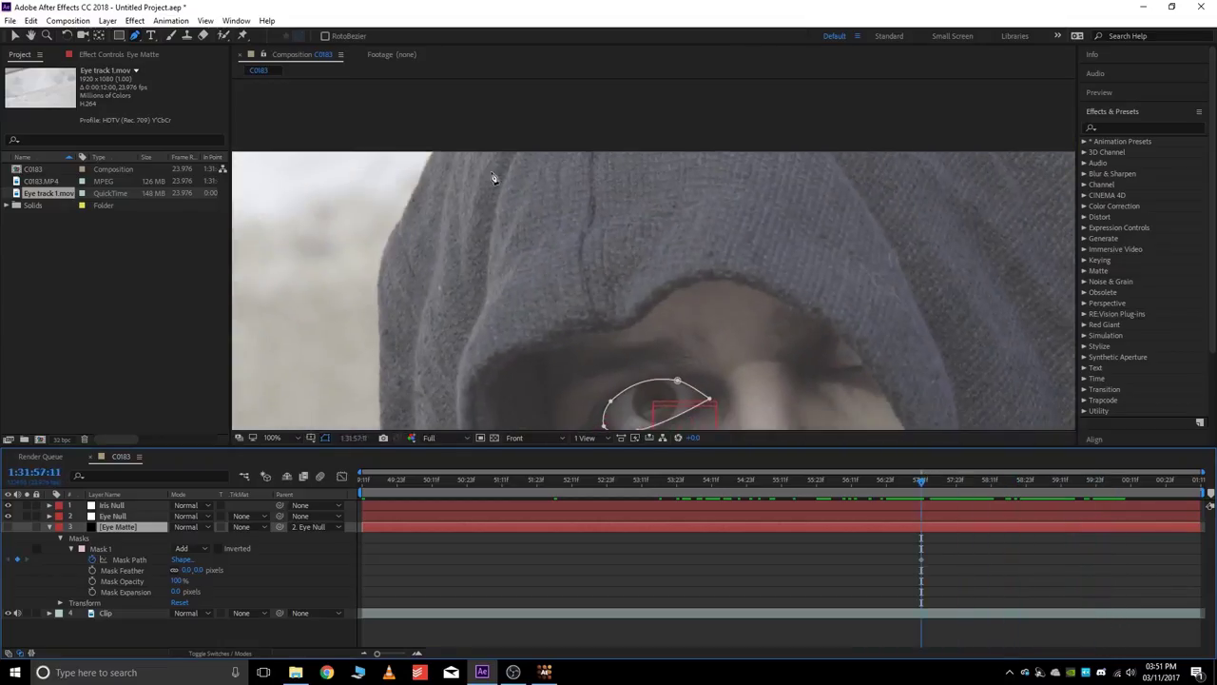
pyautogui.scroll(1, 520, 194)
pyautogui.moveTo(584, 315); pyautogui.dragTo(619, 131)
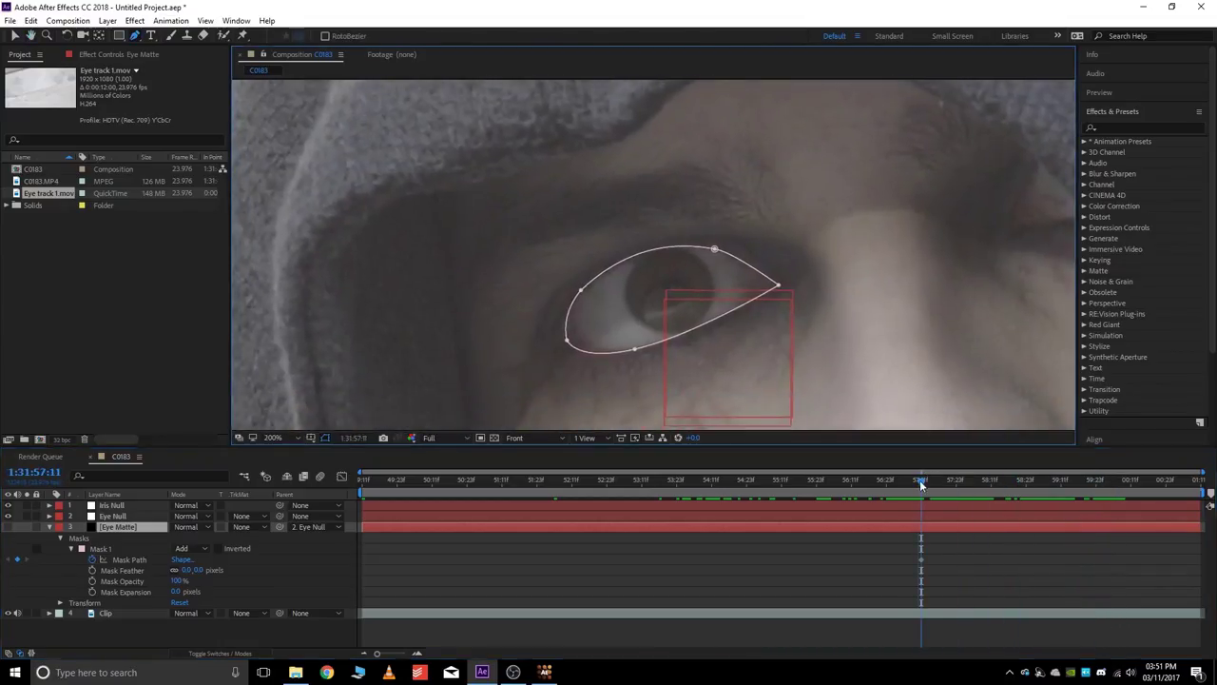
pyautogui.moveTo(920, 480); pyautogui.dragTo(858, 481)
pyautogui.moveTo(725, 282); pyautogui.dragTo(747, 123)
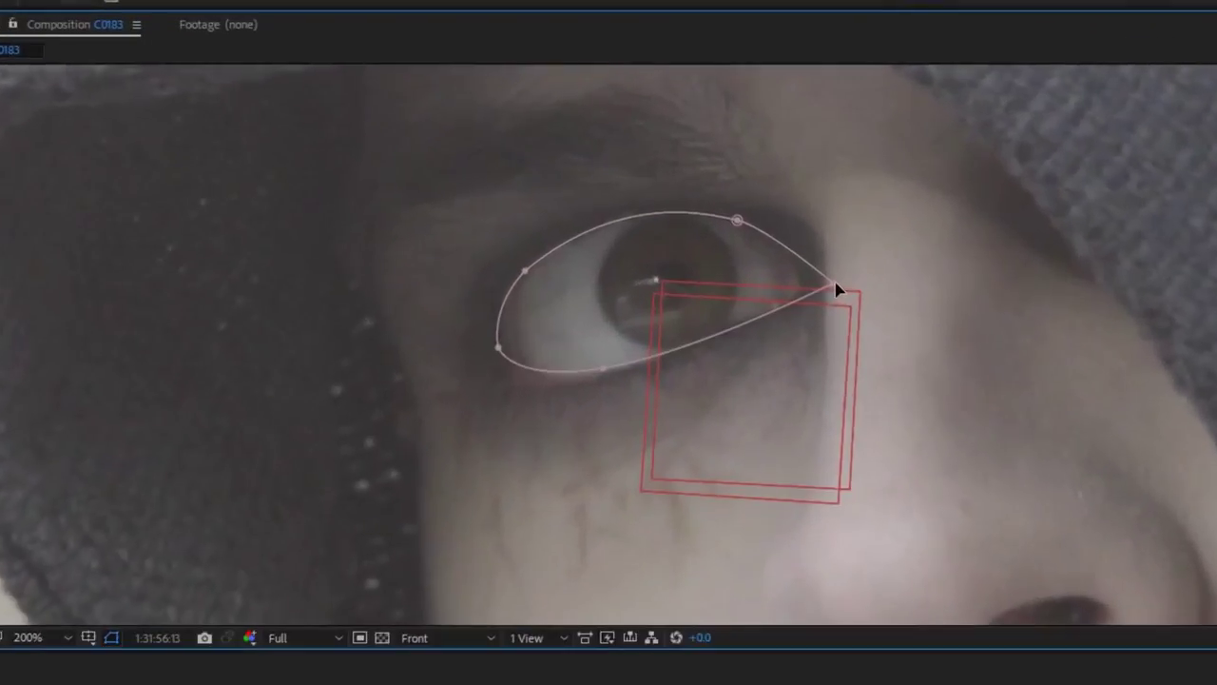
pyautogui.moveTo(788, 229); pyautogui.dragTo(772, 228)
pyautogui.moveTo(695, 353); pyautogui.dragTo(709, 350)
pyautogui.moveTo(602, 368); pyautogui.dragTo(602, 371)
pyautogui.moveTo(499, 347); pyautogui.dragTo(503, 346)
# Reshape the mask's points and curve handles to match the eyelids and inner eye corner at 1:31:56:08
pyautogui.moveTo(855, 683)
pyautogui.mouseDown()
pyautogui.moveTo(808, 682)
pyautogui.moveTo(841, 683)
pyautogui.mouseUp()
pyautogui.press('pageup')
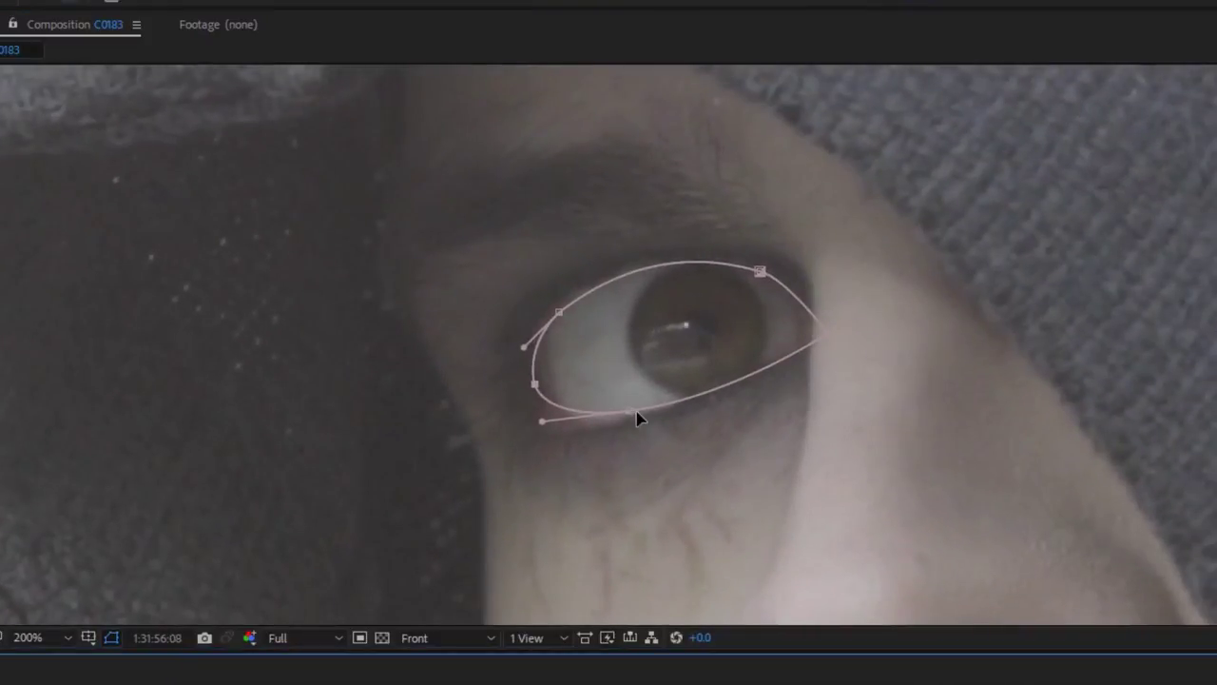
pyautogui.click(638, 418)
pyautogui.click(536, 384)
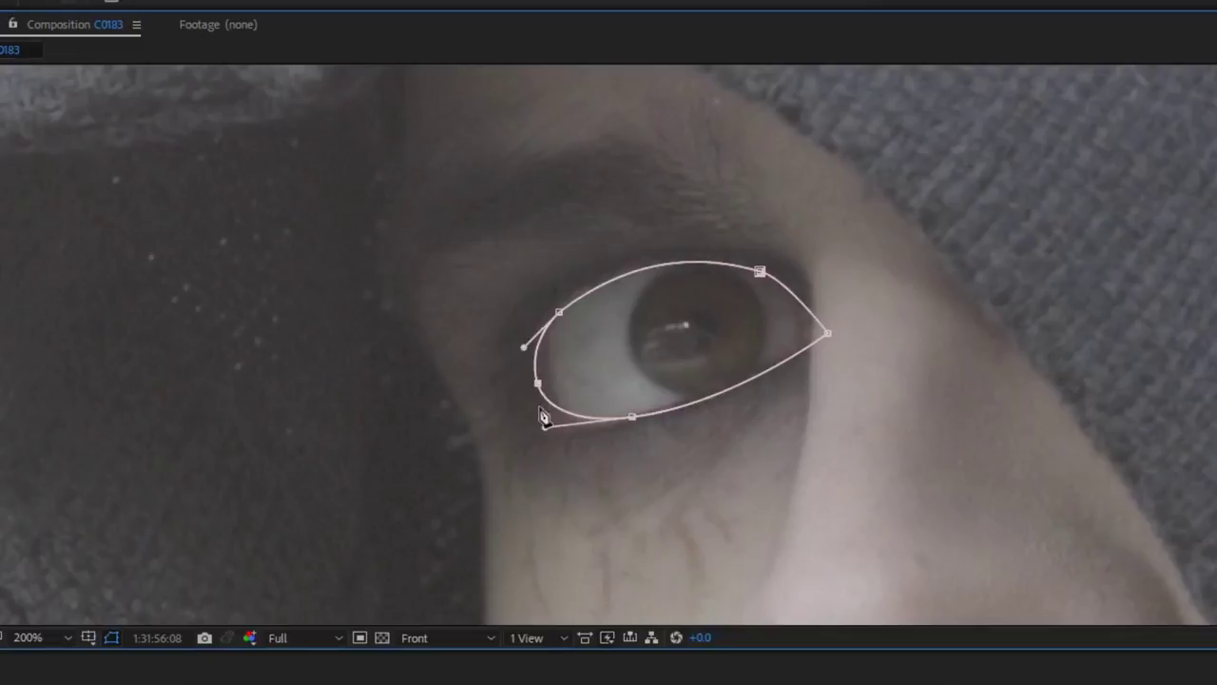
pyautogui.moveTo(545, 427); pyautogui.dragTo(530, 442)
pyautogui.moveTo(523, 347)
pyautogui.mouseDown()
pyautogui.moveTo(524, 326)
pyautogui.moveTo(528, 344)
pyautogui.mouseUp()
pyautogui.moveTo(559, 311); pyautogui.dragTo(560, 305)
pyautogui.moveTo(760, 272); pyautogui.dragTo(763, 271)
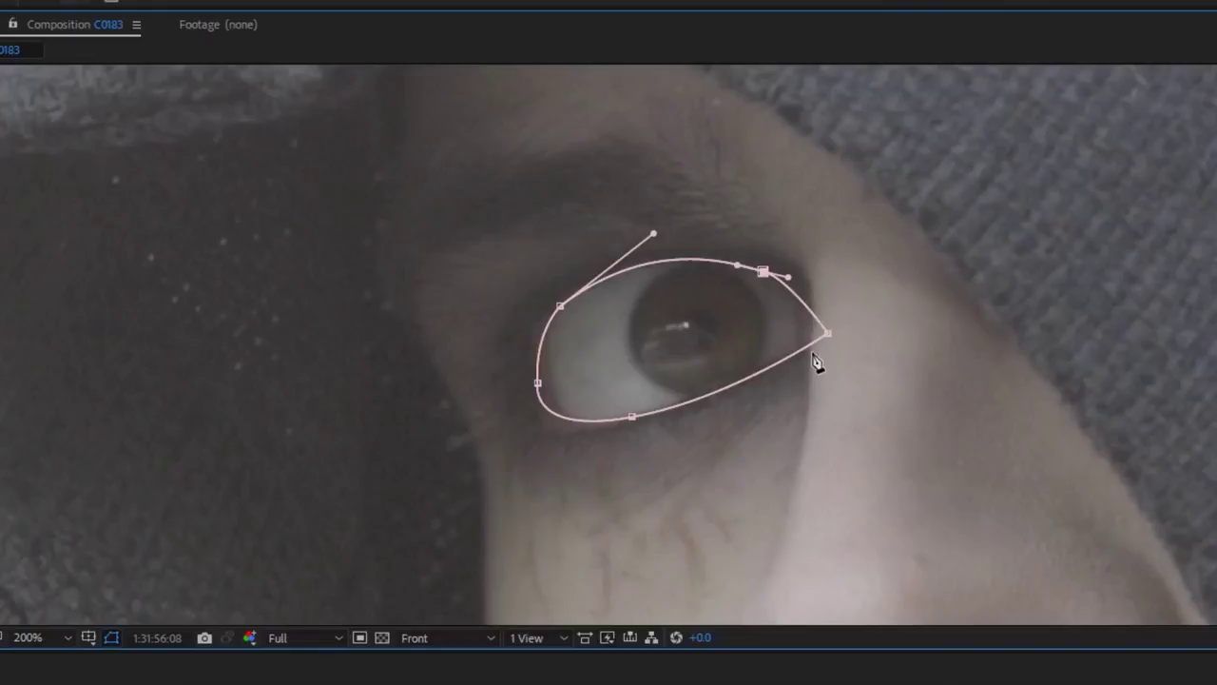
pyautogui.moveTo(827, 333)
pyautogui.mouseDown()
pyautogui.moveTo(806, 333)
pyautogui.moveTo(825, 326)
pyautogui.mouseUp()
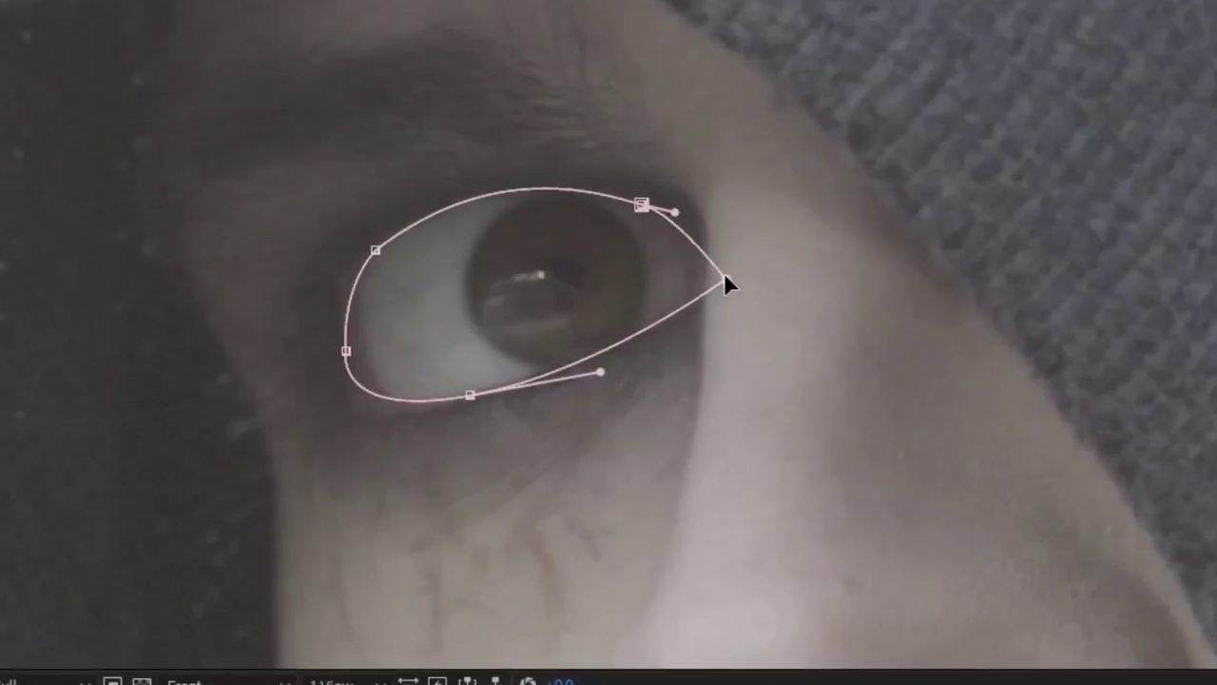
pyautogui.moveTo(725, 274); pyautogui.dragTo(724, 272)
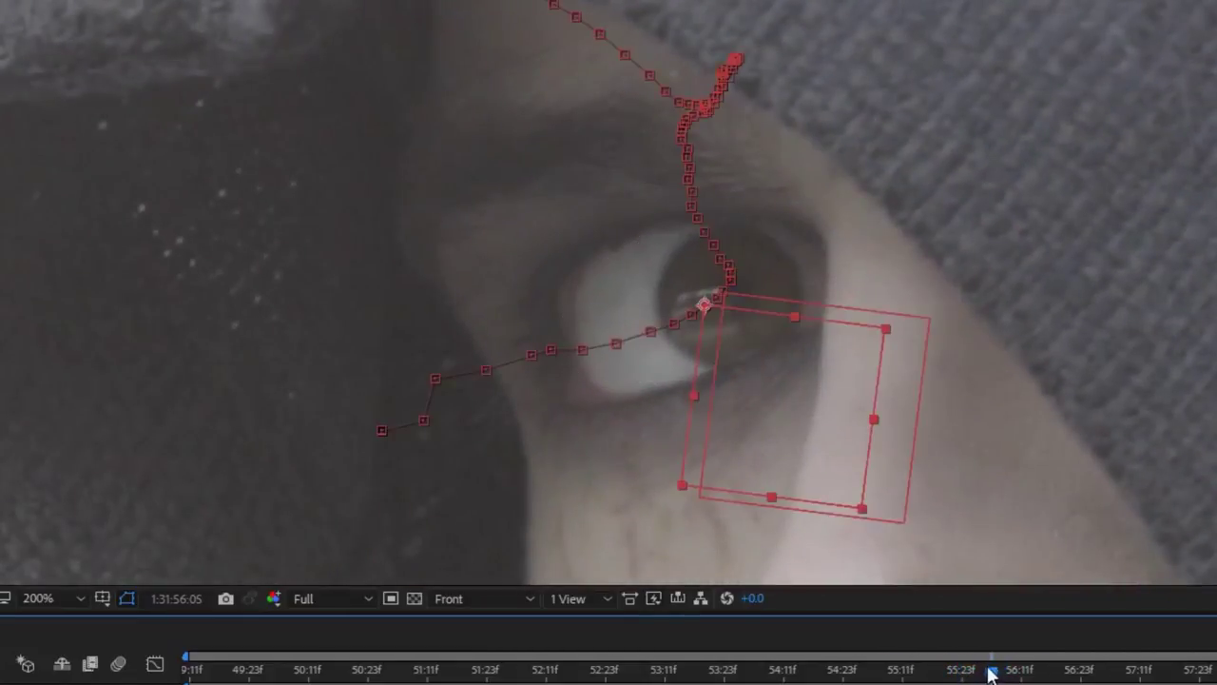
# Reveal the Eye Null's transform properties and delete its Scale and Rotation keyframes before about 1:31:56:09
pyautogui.hotkey('ctrl', 'Up')
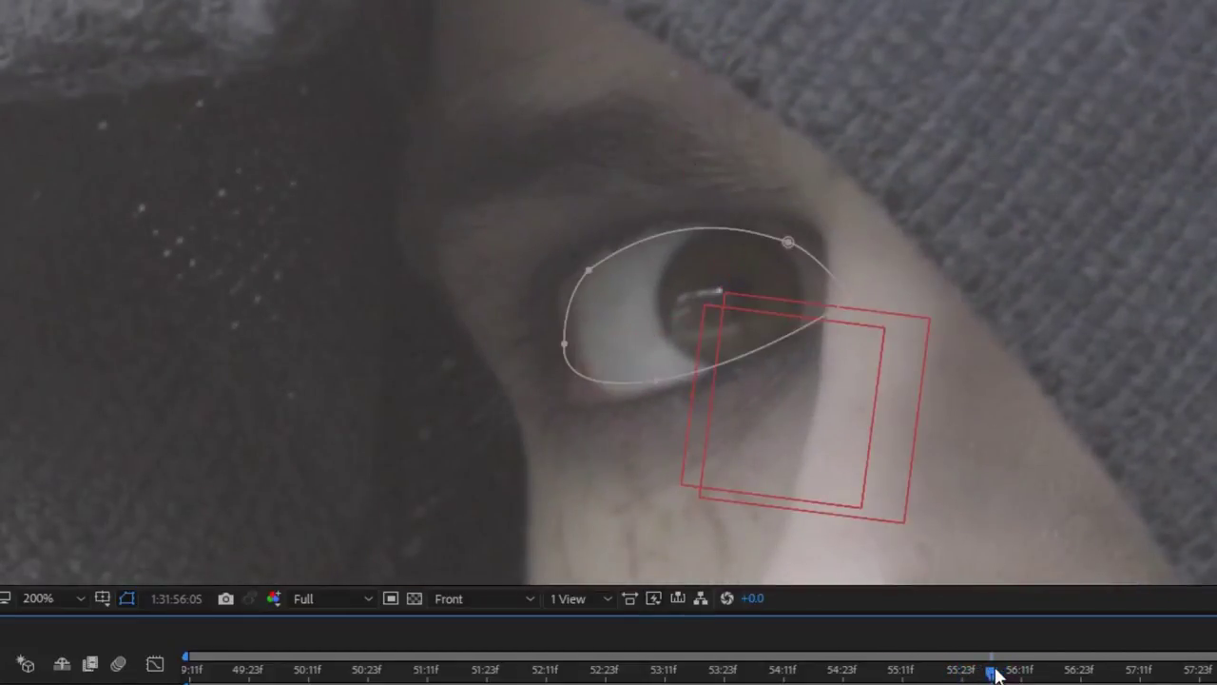
pyautogui.moveTo(996, 675)
pyautogui.mouseDown()
pyautogui.moveTo(963, 665)
pyautogui.moveTo(1013, 680)
pyautogui.mouseUp()
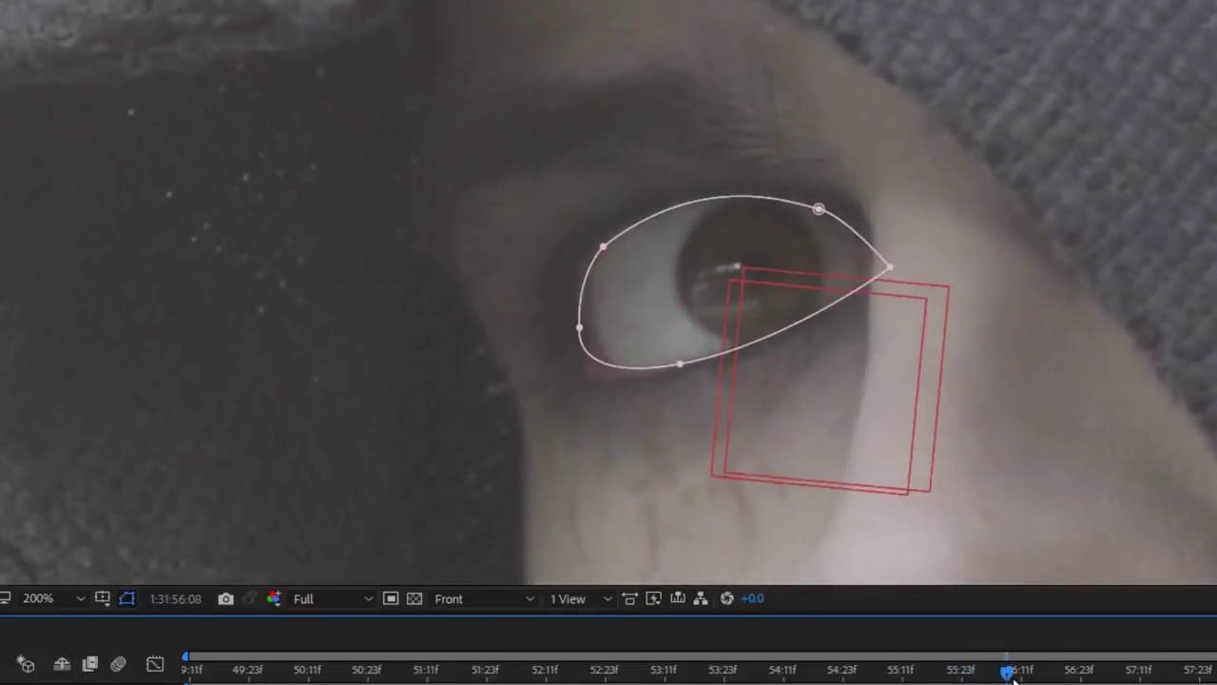
pyautogui.click(112, 516)
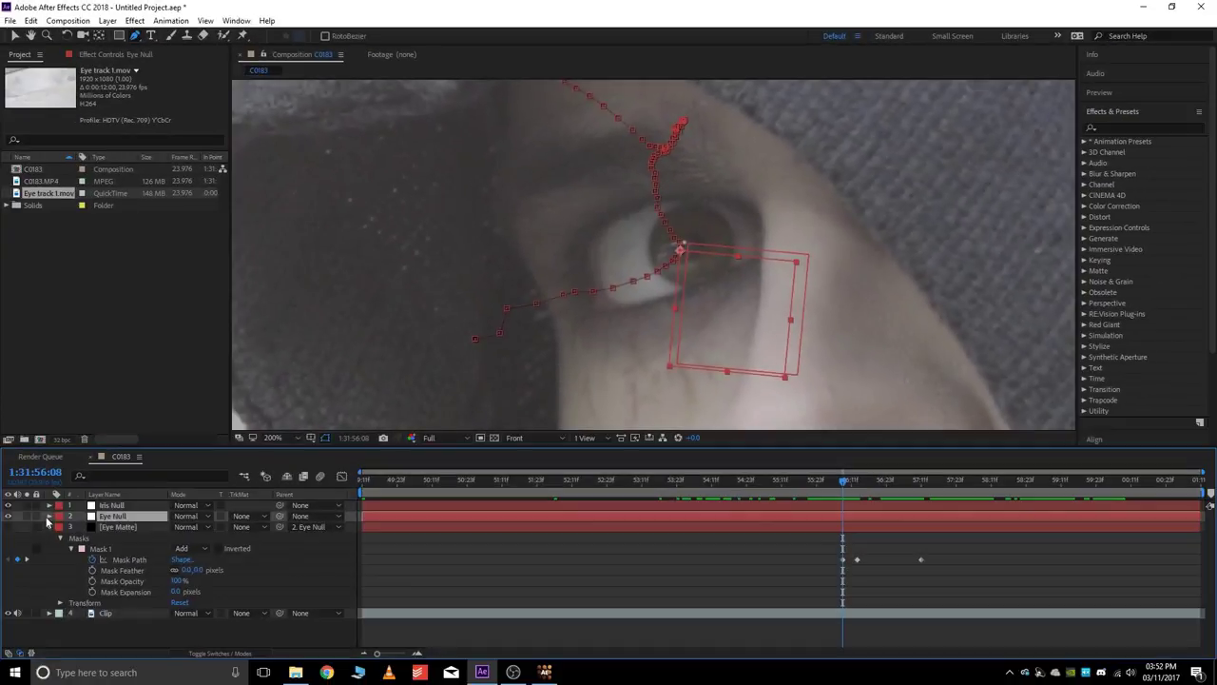
pyautogui.click(49, 516)
pyautogui.click(60, 528)
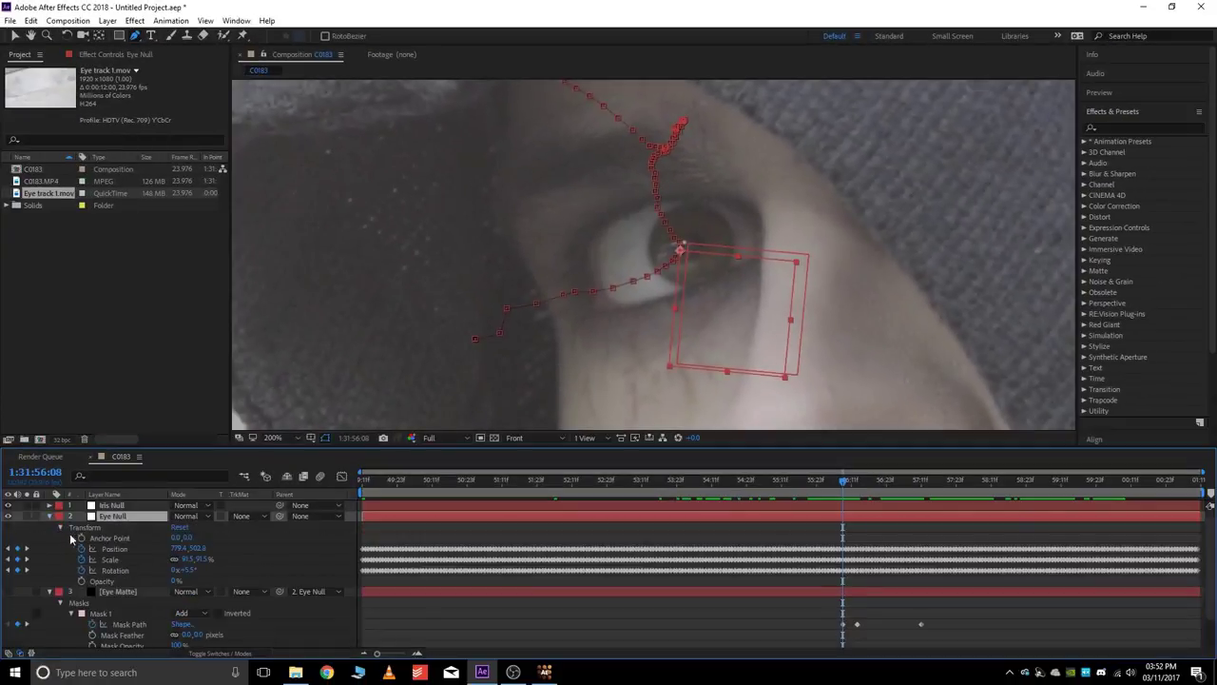
pyautogui.click(850, 591)
pyautogui.moveTo(843, 481); pyautogui.dragTo(849, 461)
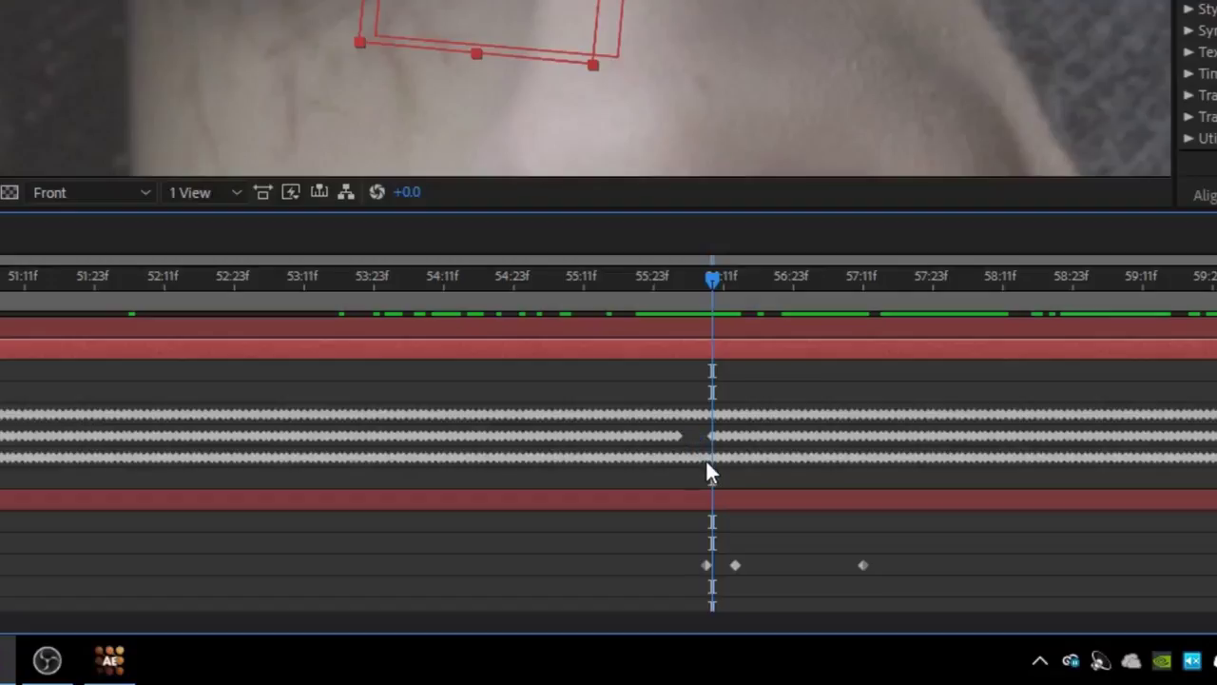
pyautogui.click(695, 458)
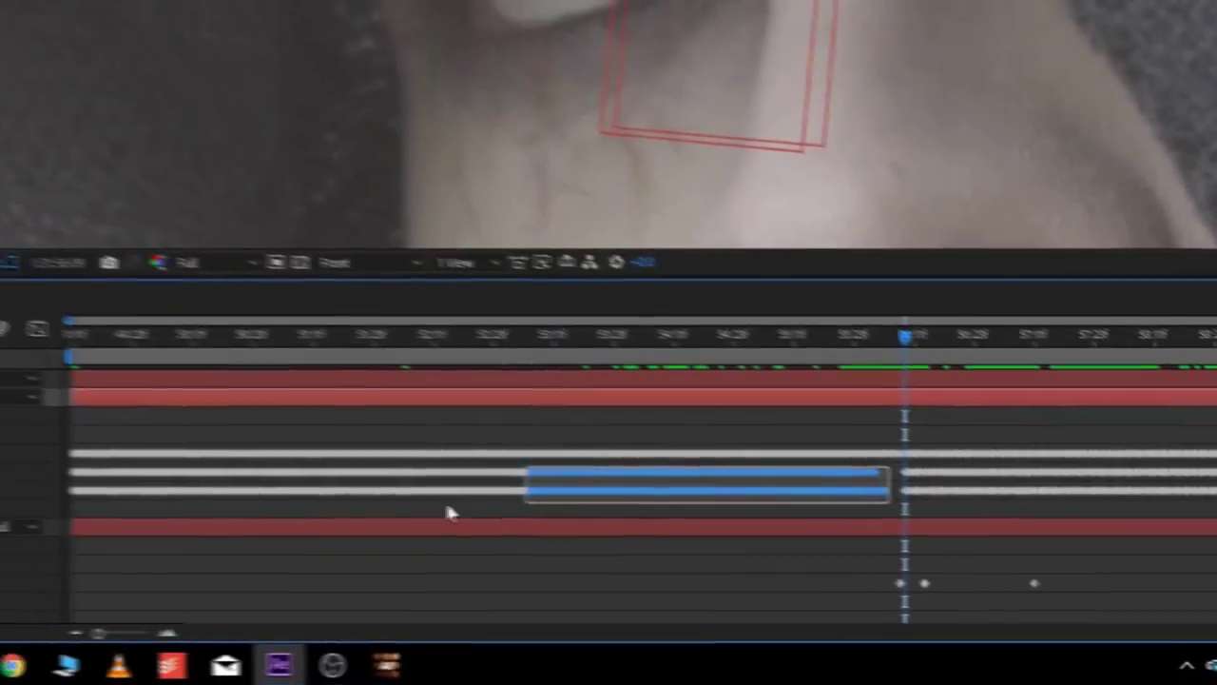
pyautogui.hotkey('alt', '[')
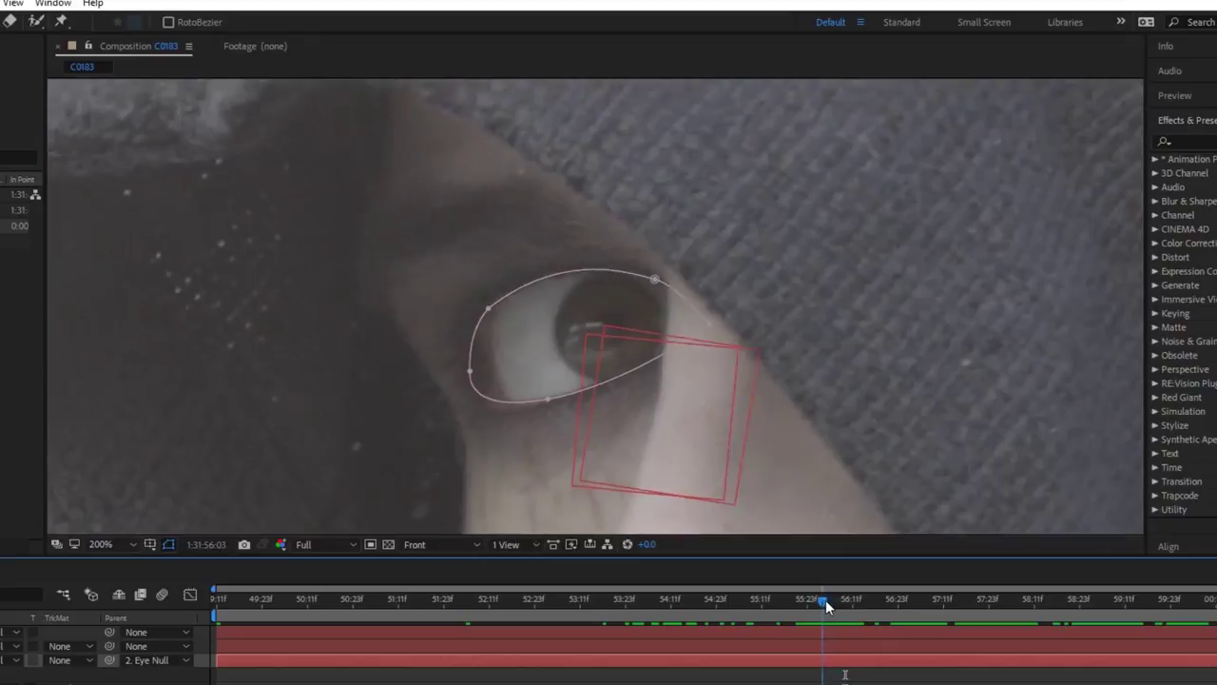
# Reshape Mask 1 around the outer corner and lower lid of the turning eye at 1:31:56:01
pyautogui.moveTo(825, 599); pyautogui.dragTo(845, 636)
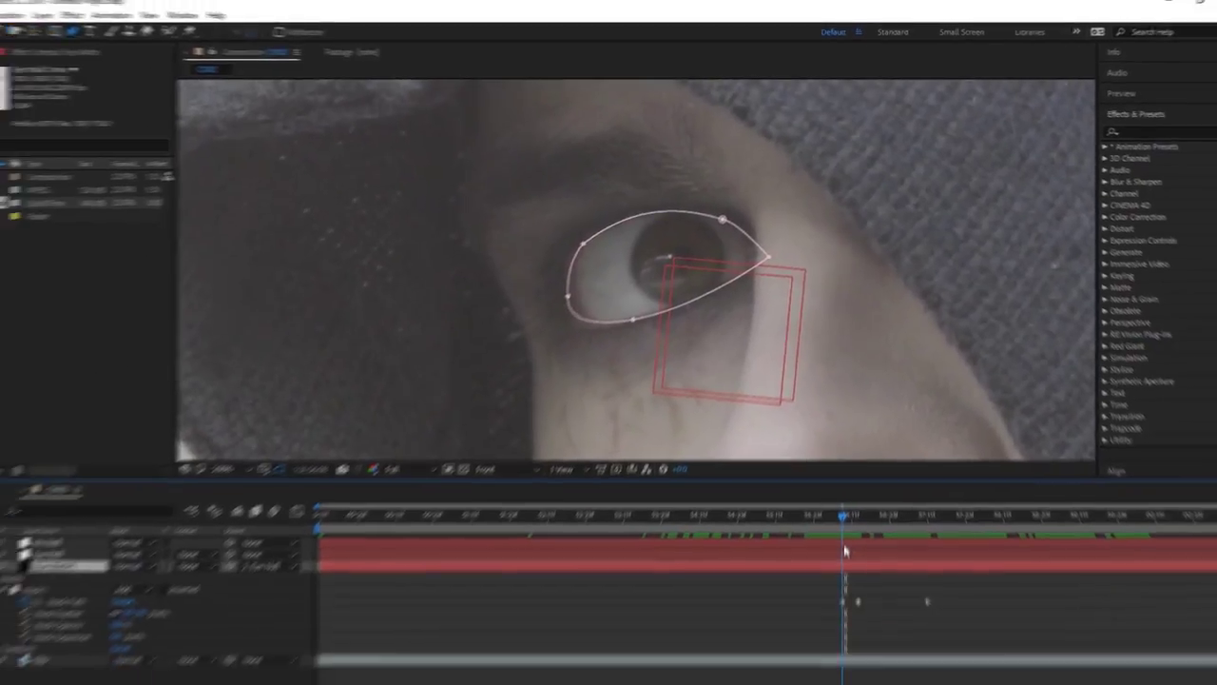
pyautogui.press('pageup')
pyautogui.press('pageup')
pyautogui.press('pageup')
pyautogui.press('pageup')
pyautogui.press('pageup')
pyautogui.press('pageup')
pyautogui.press('pageup')
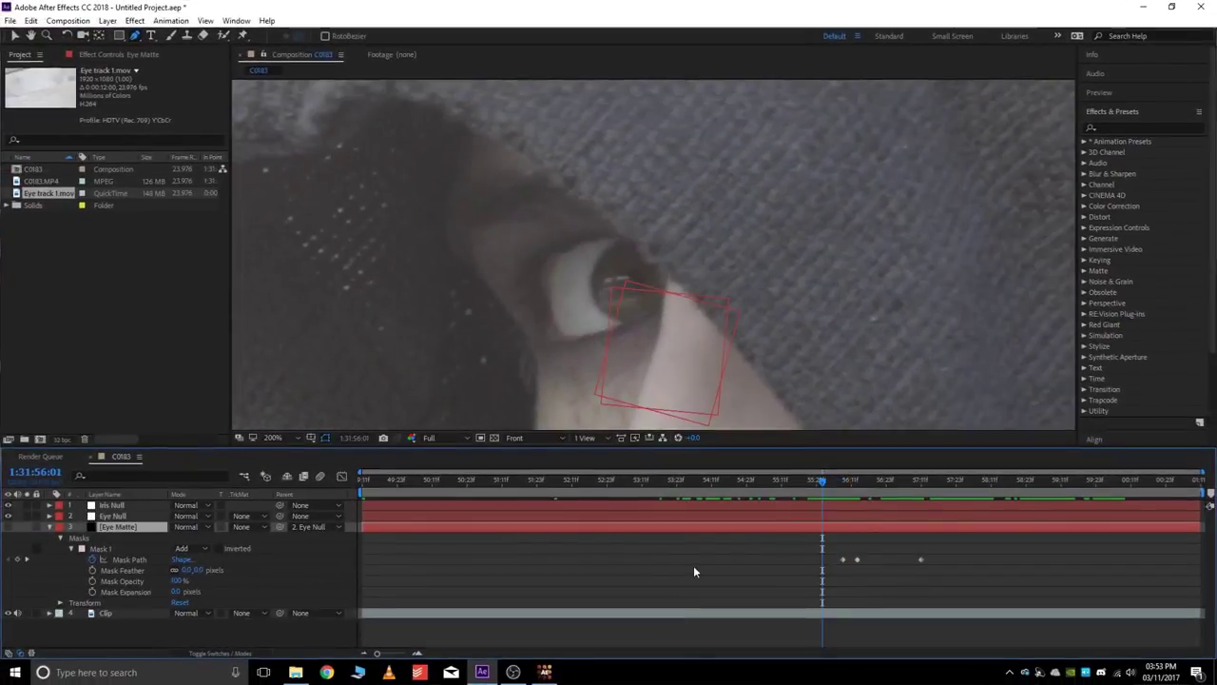
pyautogui.click(114, 548)
pyautogui.moveTo(543, 266)
pyautogui.mouseDown()
pyautogui.moveTo(569, 267)
pyautogui.moveTo(555, 266)
pyautogui.mouseUp()
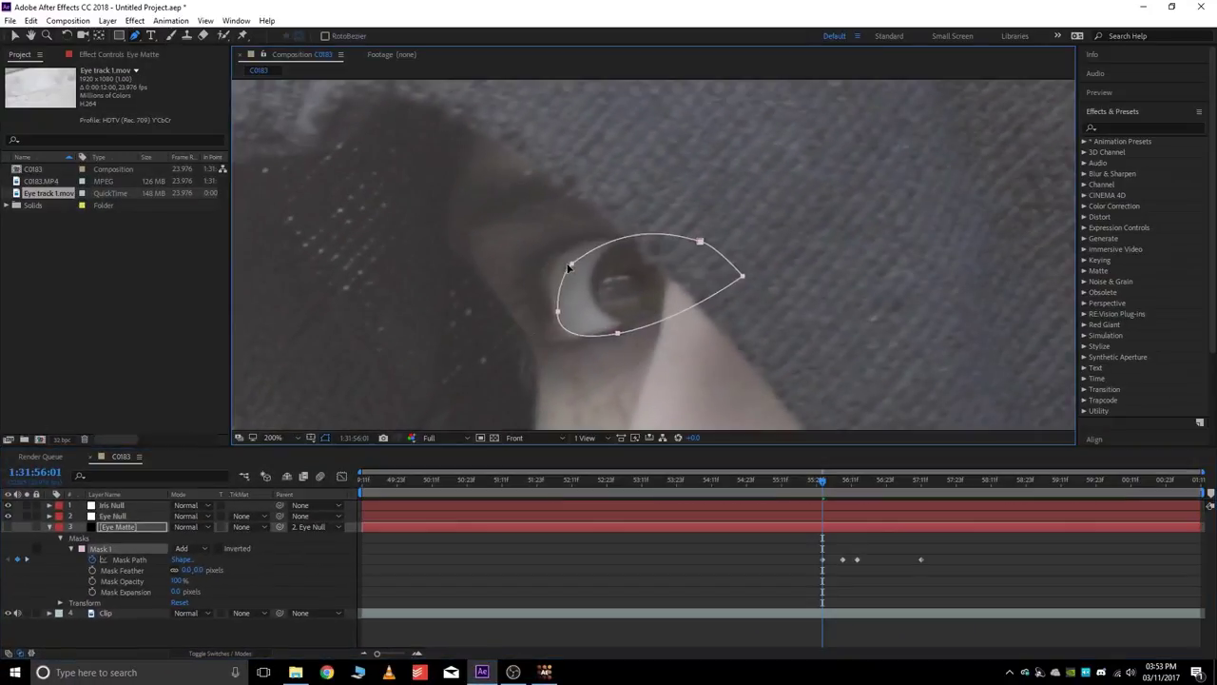
pyautogui.click(796, 559)
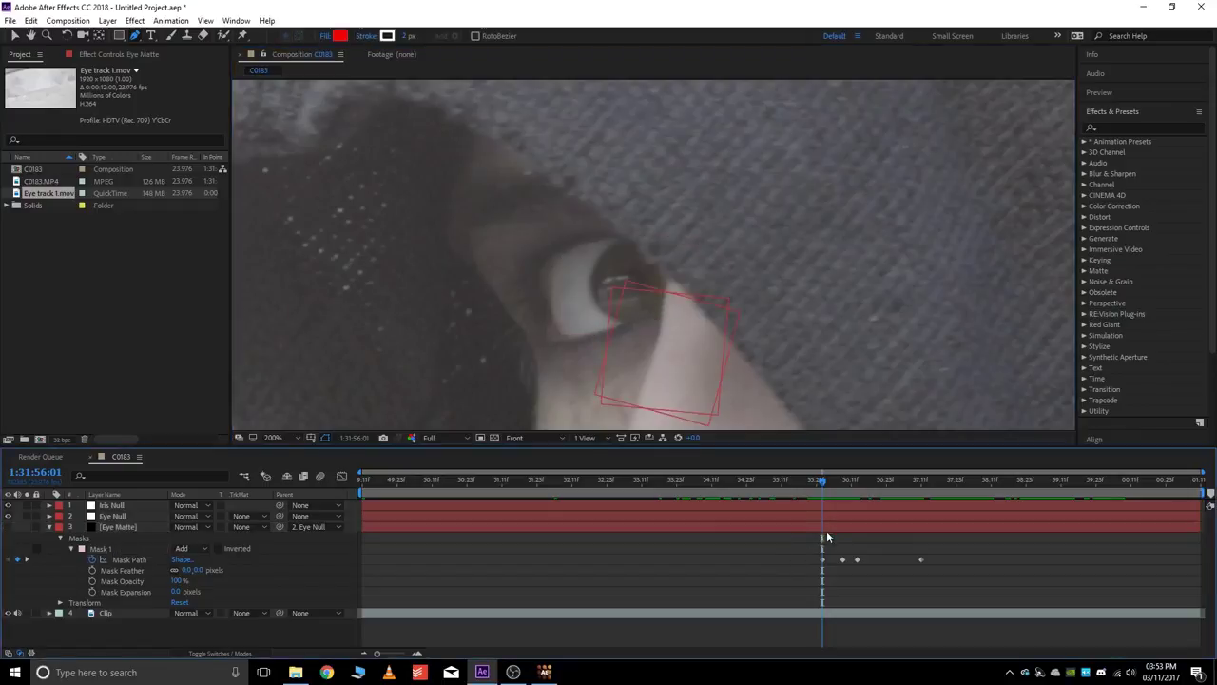
pyautogui.click(826, 528)
pyautogui.click(603, 332)
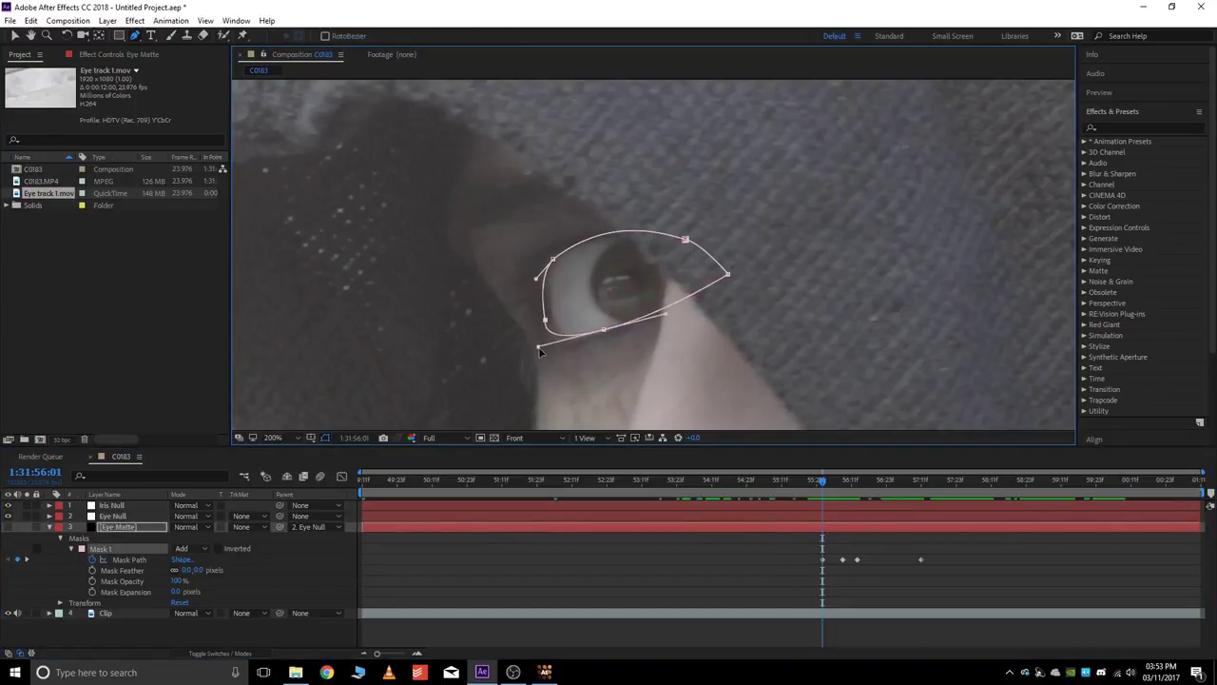
# Move the mask's outer-corner points to follow the white of the eye at 1:31:55:23
pyautogui.click(817, 479)
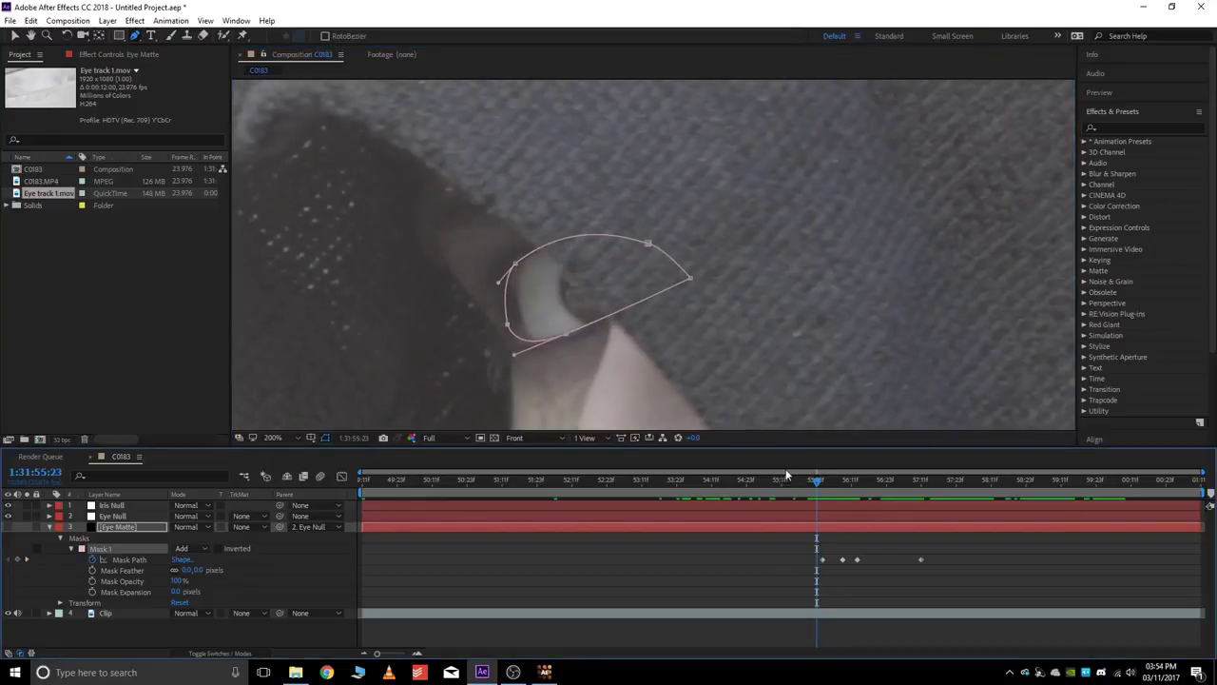
pyautogui.moveTo(518, 266); pyautogui.dragTo(528, 267)
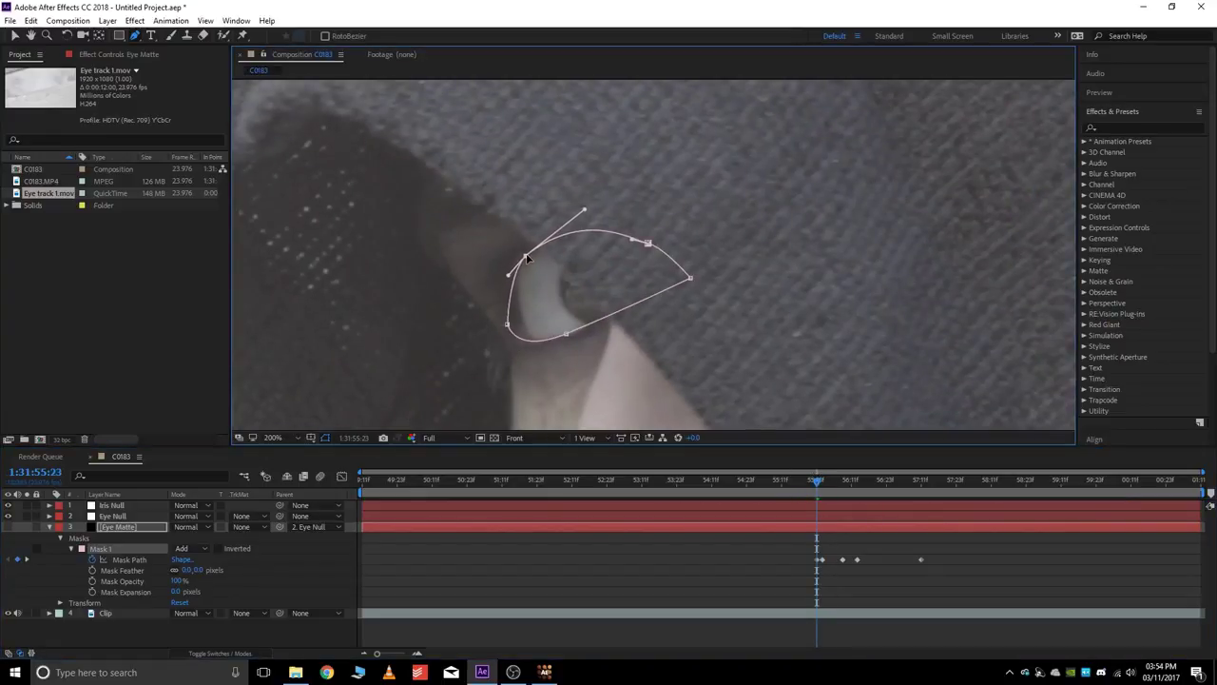
pyautogui.moveTo(509, 325); pyautogui.dragTo(517, 310)
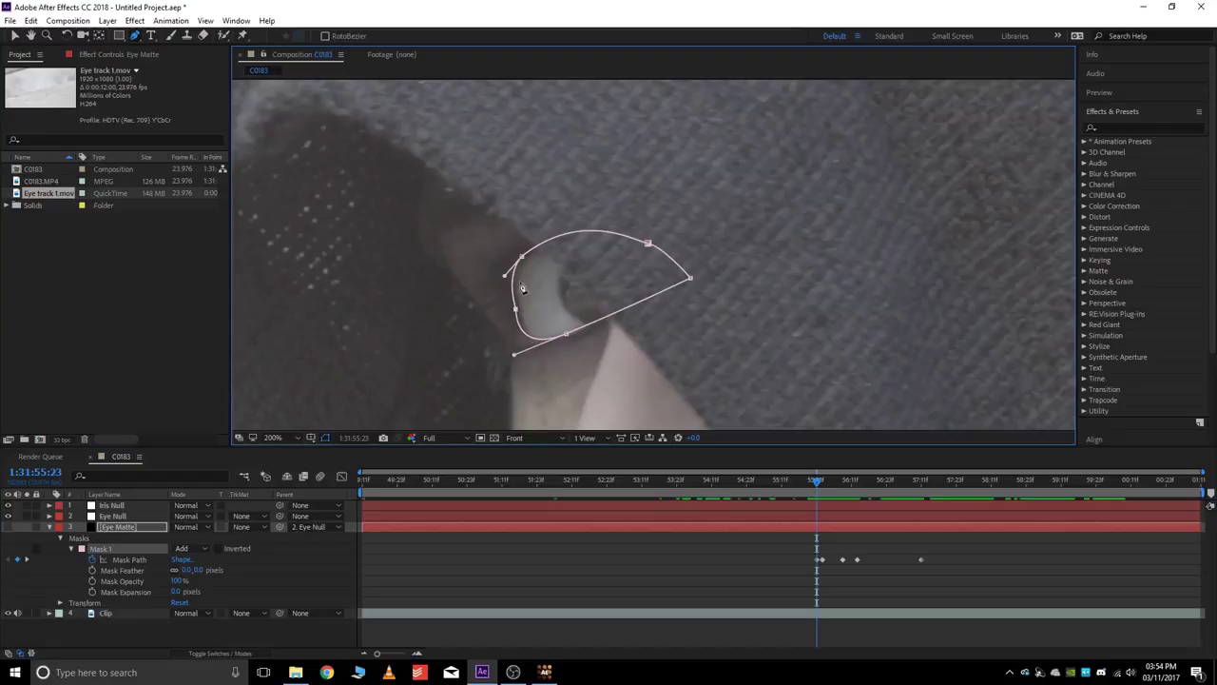
pyautogui.moveTo(524, 254); pyautogui.dragTo(532, 253)
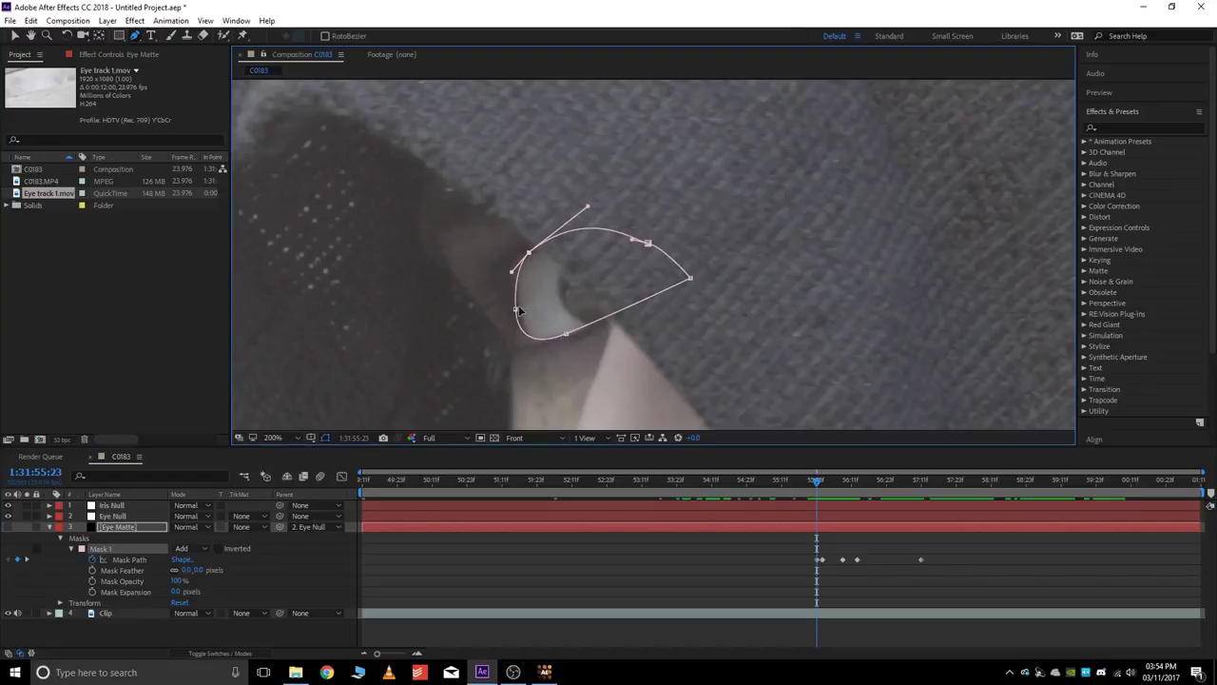
# Refit Mask 1's lower edge to the remaining visible part of the eye at 1:31:55:21
pyautogui.moveTo(816, 481); pyautogui.dragTo(811, 481)
pyautogui.click(102, 549)
pyautogui.moveTo(523, 347); pyautogui.dragTo(543, 330)
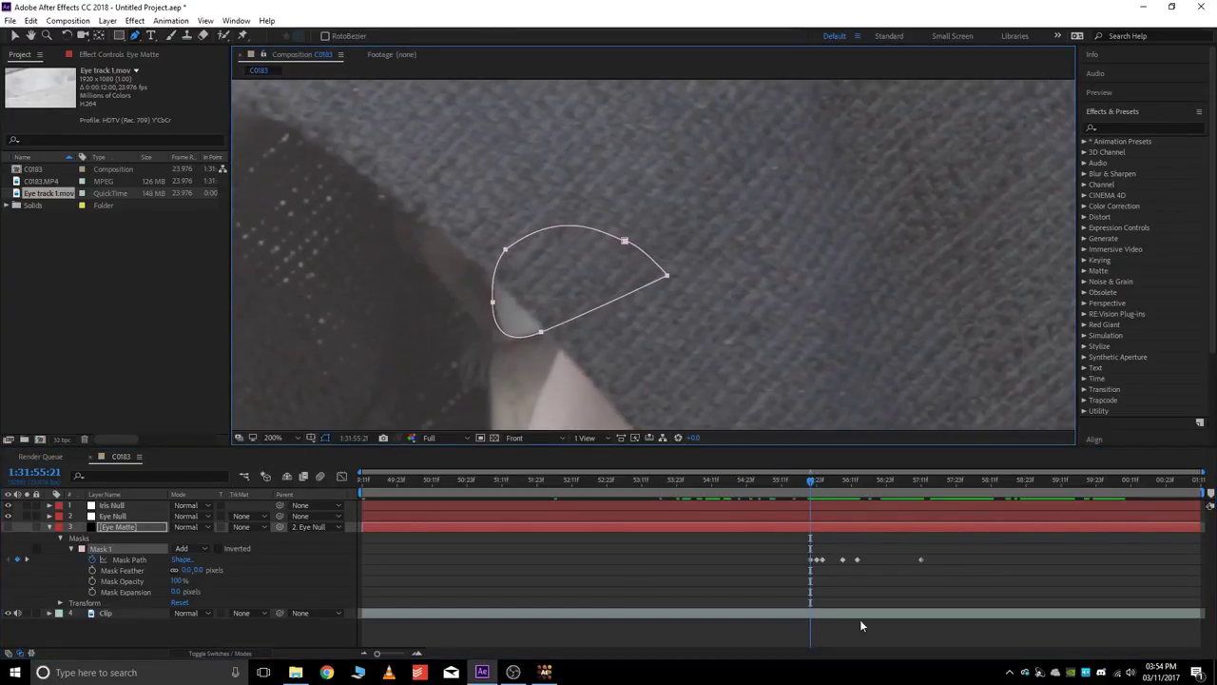
# Move Mask 1 with the hidden eye at 1:31:55:19 and trim the Eye Matte layer's start to just before that frame
pyautogui.moveTo(813, 481); pyautogui.dragTo(810, 481)
pyautogui.press('pageup')
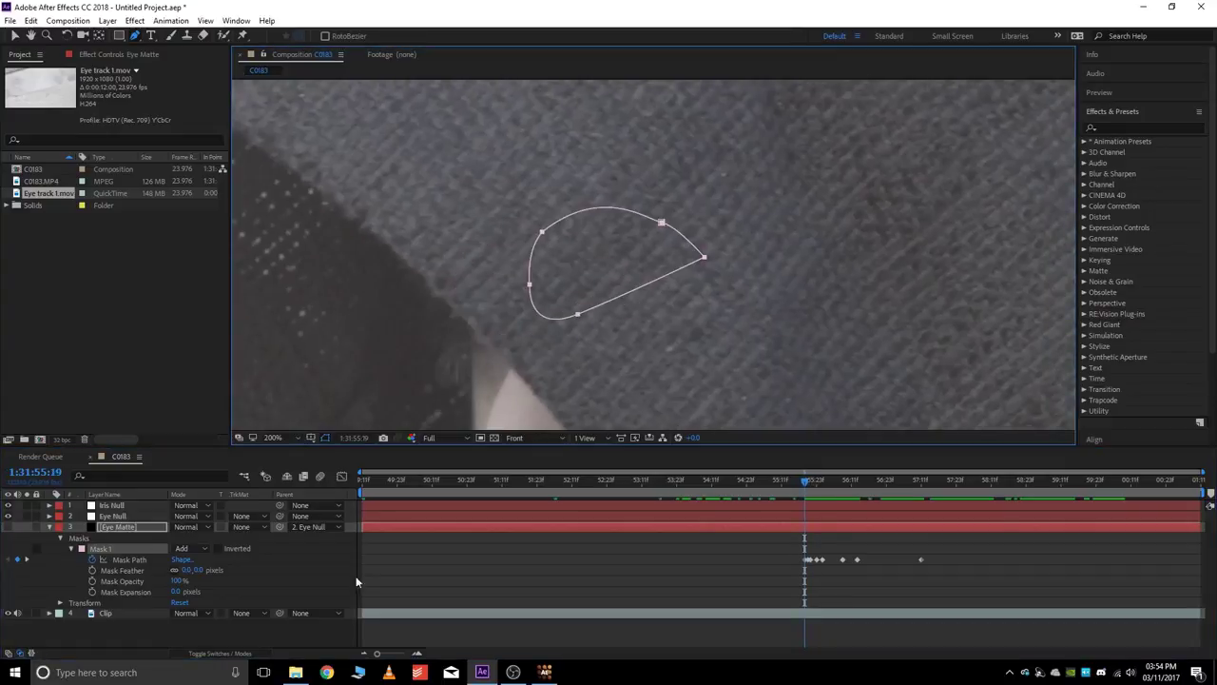
pyautogui.moveTo(805, 480)
pyautogui.mouseDown()
pyautogui.moveTo(787, 477)
pyautogui.moveTo(818, 485)
pyautogui.moveTo(801, 480)
pyautogui.mouseUp()
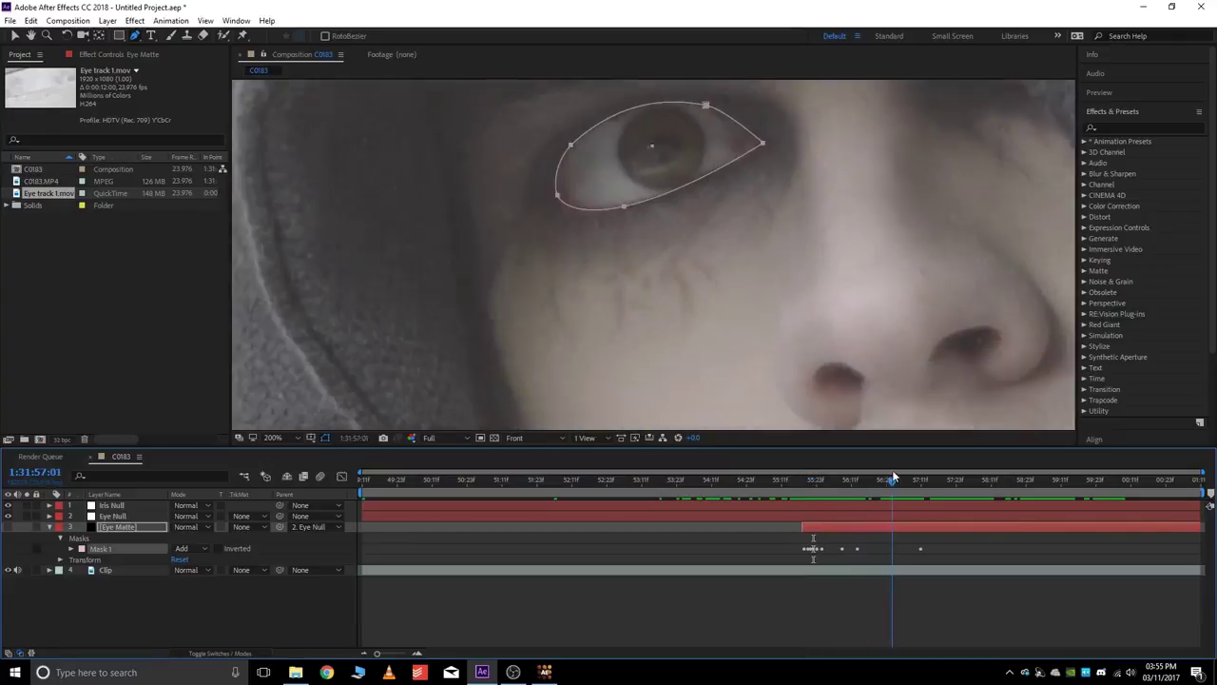
# Refit Mask 1's outer corner and lower lid points to the white of the eye at 1:31:56:09
pyautogui.moveTo(893, 478); pyautogui.dragTo(846, 478)
pyautogui.click(619, 299)
pyautogui.moveTo(590, 276); pyautogui.dragTo(595, 289)
pyautogui.click(651, 295)
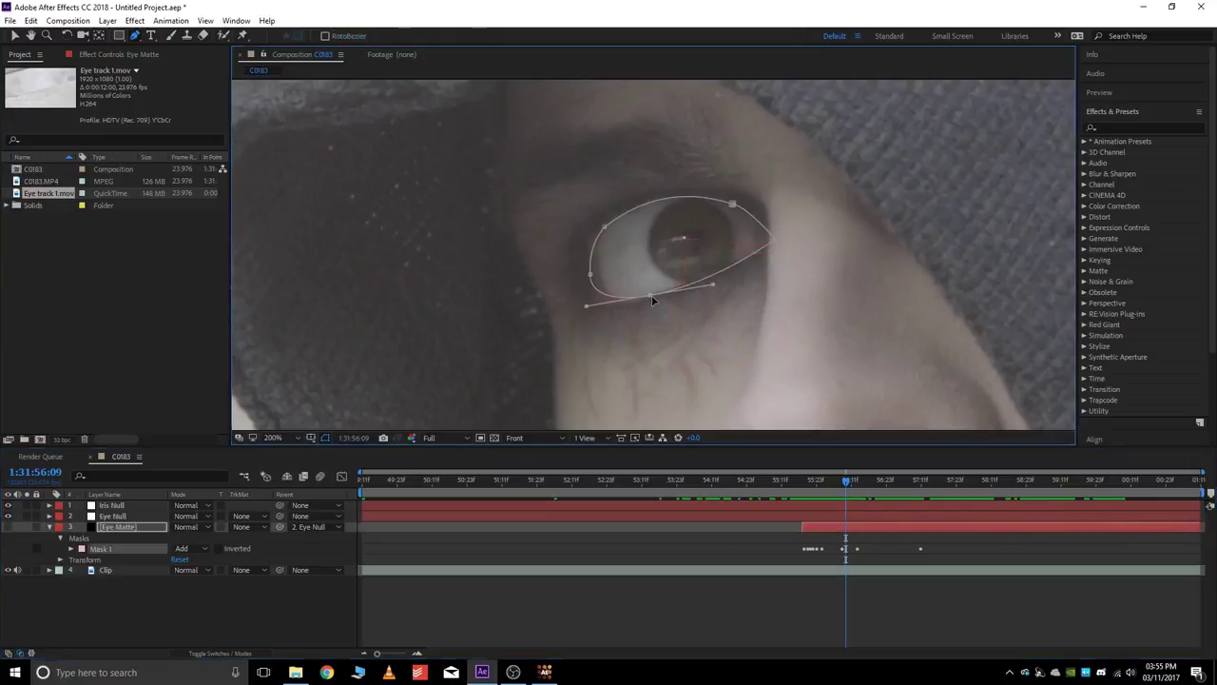
# Keyframe Mask 1 to the eye's outline at further points along the timeline toward the end of the shot
pyautogui.moveTo(847, 478); pyautogui.dragTo(961, 479)
pyautogui.scroll(-1, 840, 275)
pyautogui.moveTo(839, 276); pyautogui.dragTo(801, 325)
pyautogui.moveTo(961, 479); pyautogui.dragTo(1046, 482)
pyautogui.scroll(1, 656, 209)
pyautogui.moveTo(1046, 481); pyautogui.dragTo(1123, 483)
pyautogui.scroll(-2, 906, 366)
pyautogui.moveTo(935, 213); pyautogui.dragTo(847, 220)
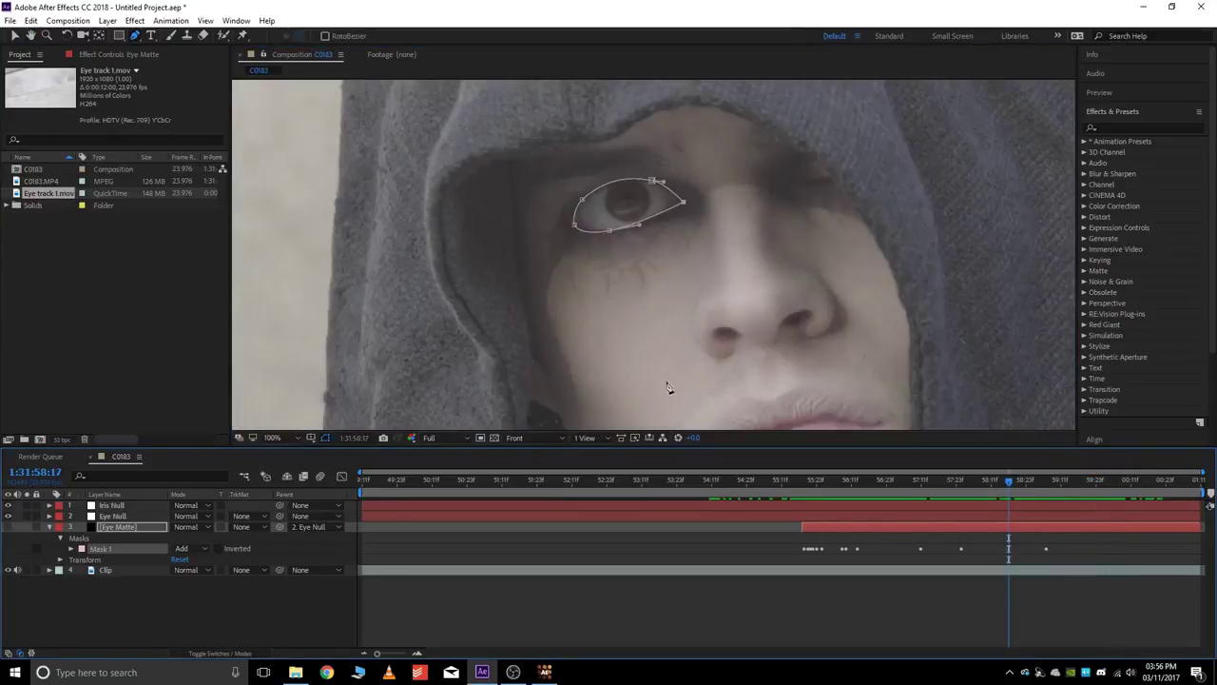
# Create a black 1920 x 1080 px solid named Iris Matte above the Eye Matte layer
pyautogui.click(739, 551)
pyautogui.click(886, 526)
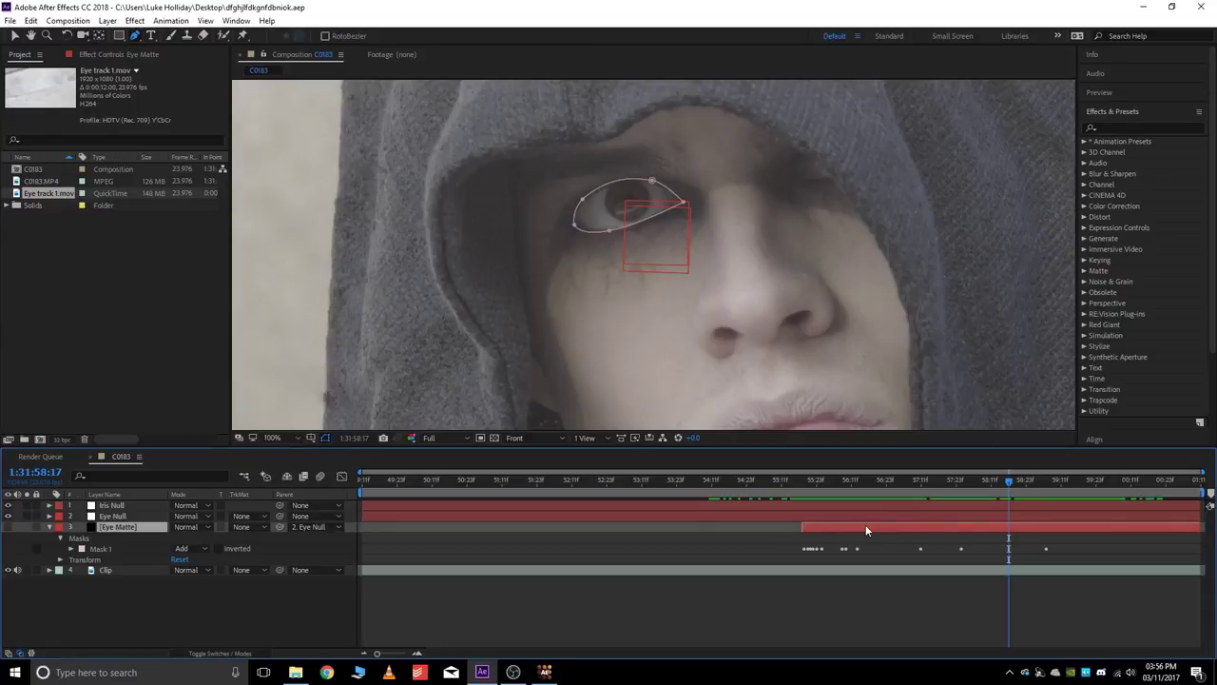
pyautogui.hotkey('ctrl', 'shift', 'y')
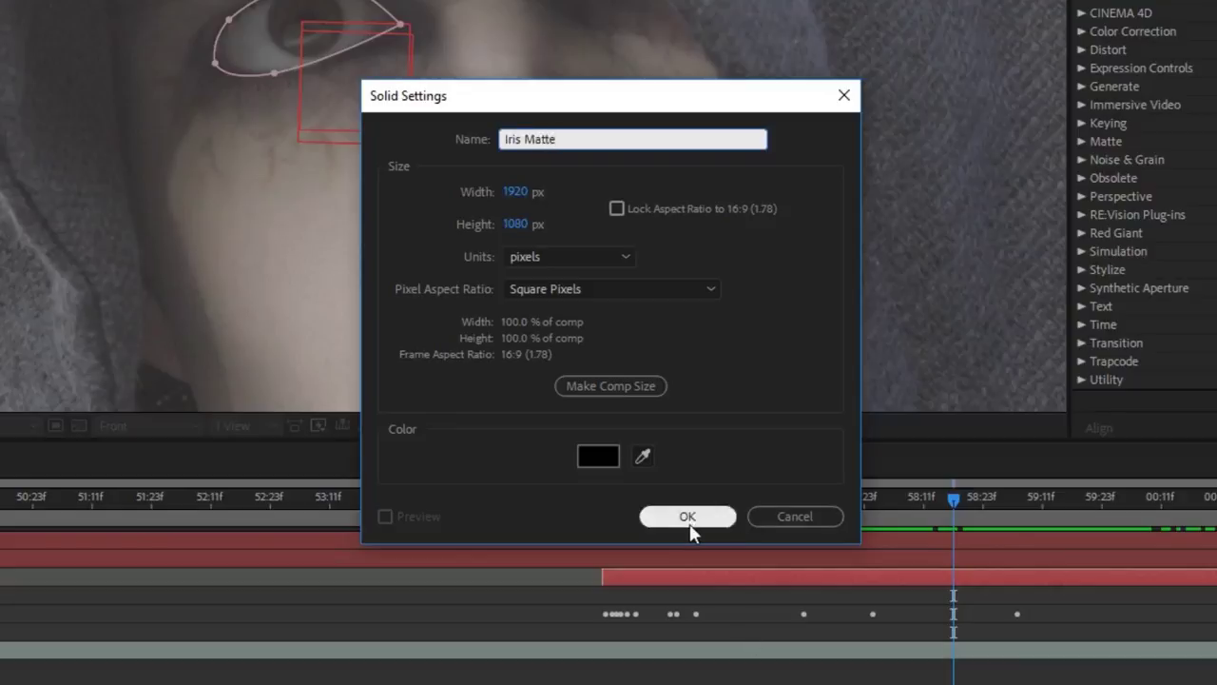
pyautogui.click(689, 514)
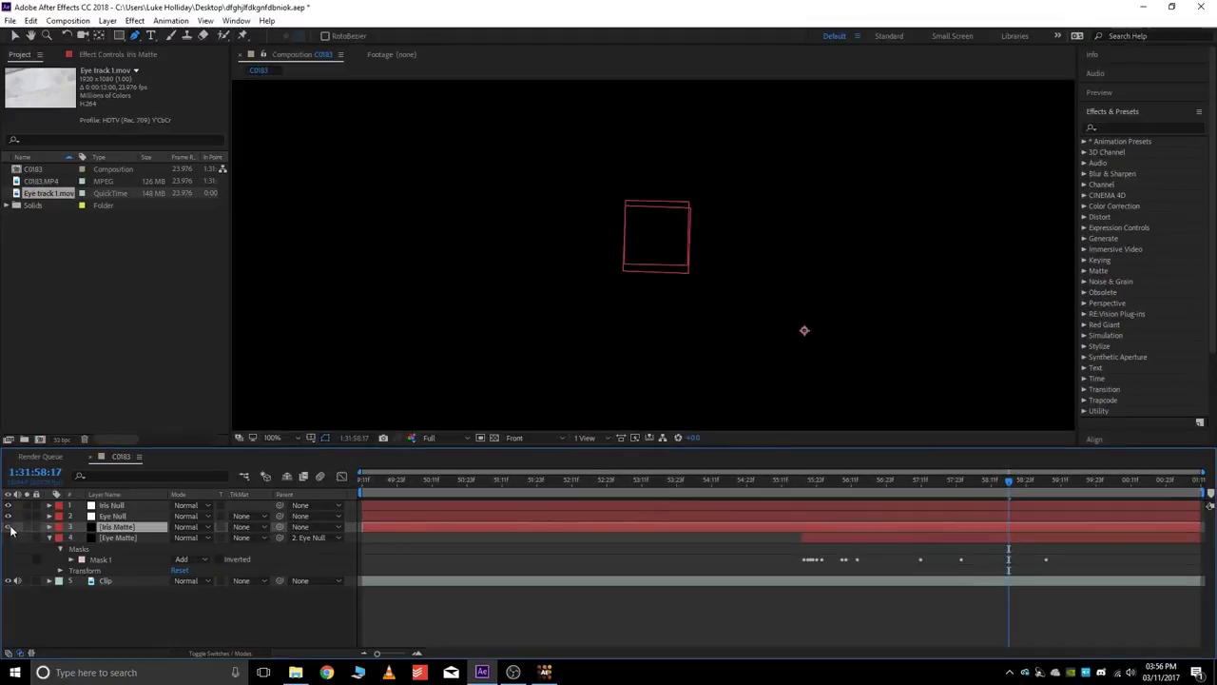
# Hide the Iris Matte, draw an elliptical mask around the iris at 1:31:57:09, and parent the layer to Iris Null
pyautogui.click(10, 527)
pyautogui.moveTo(1007, 480); pyautogui.dragTo(916, 483)
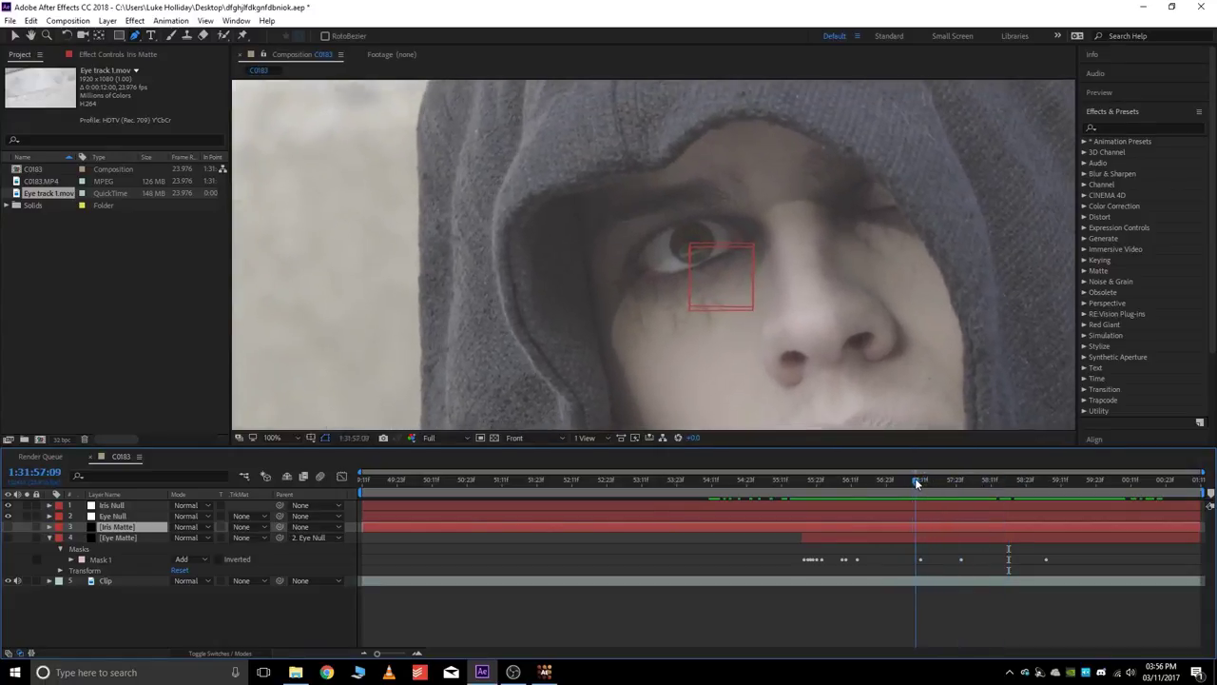
pyautogui.scroll(4, 735, 224)
pyautogui.click(121, 36)
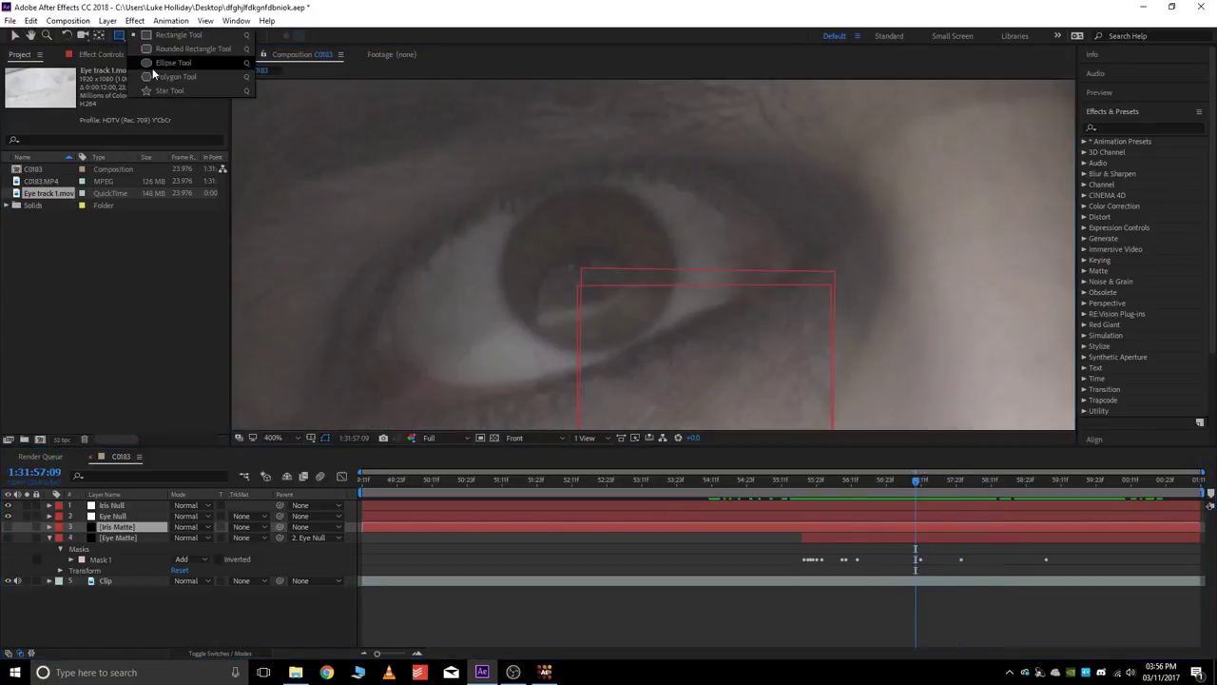
pyautogui.click(157, 63)
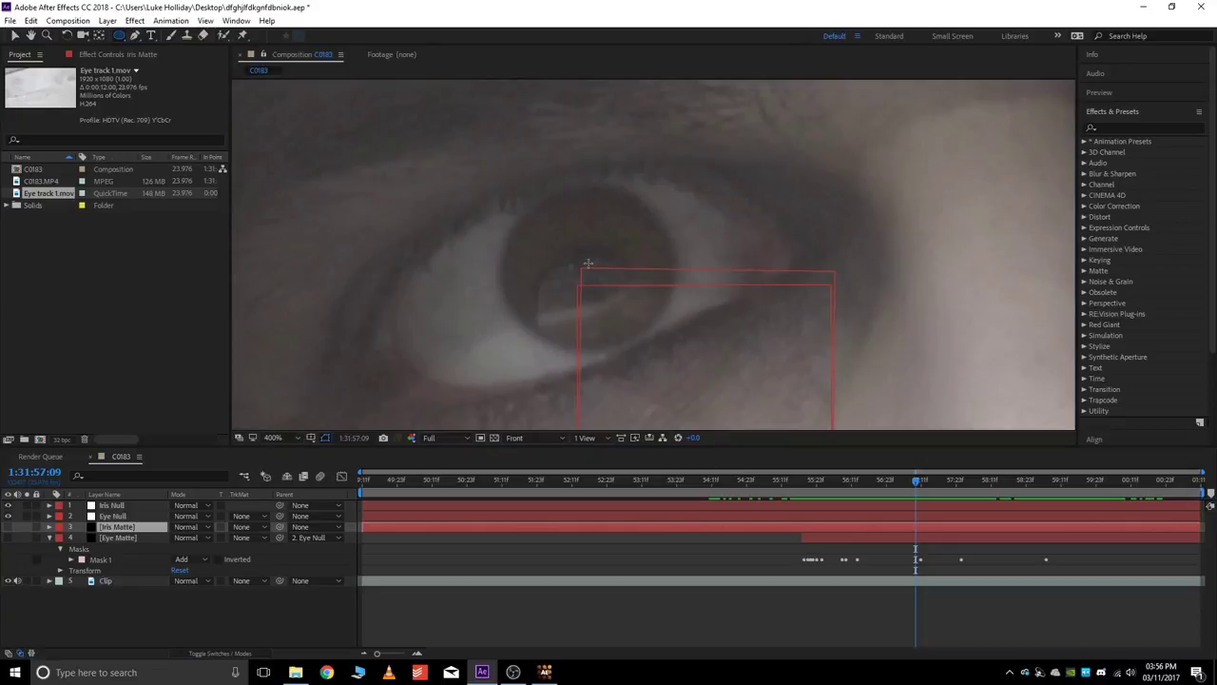
pyautogui.moveTo(588, 264); pyautogui.dragTo(674, 347)
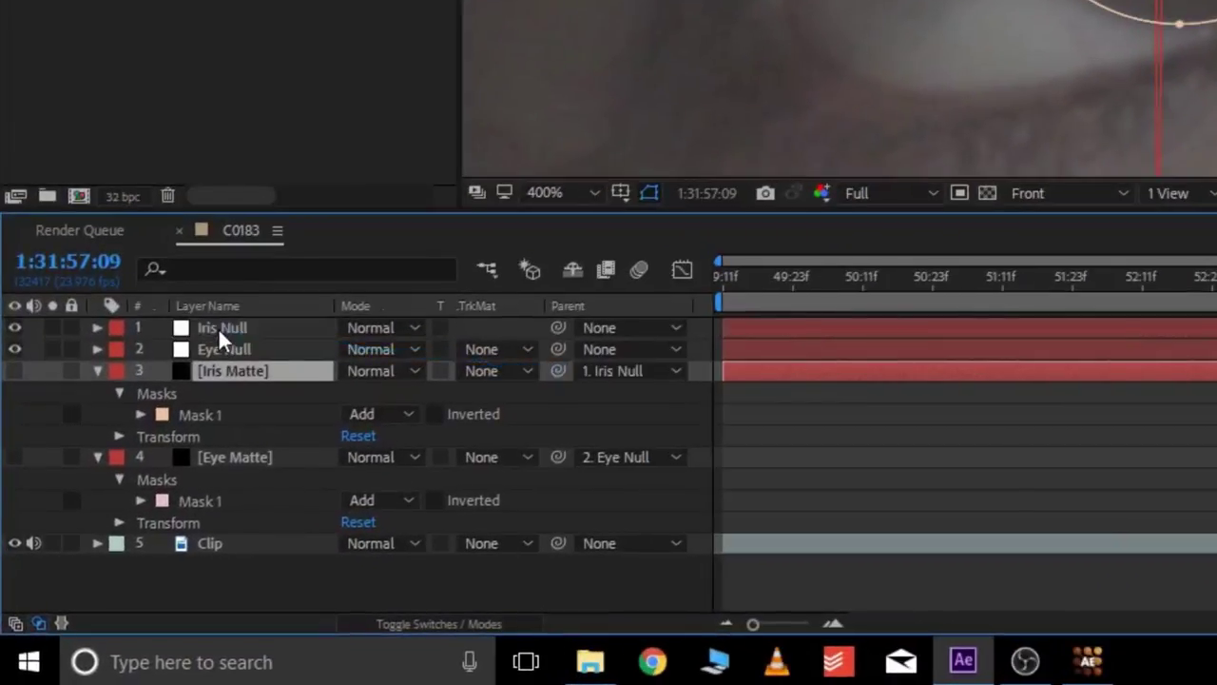
# Keyframe the Iris Matte's Mask Path from 1:31:57:09 and refit the circle to the iris back to about 1:31:56:03
pyautogui.click(140, 414)
pyautogui.click(182, 436)
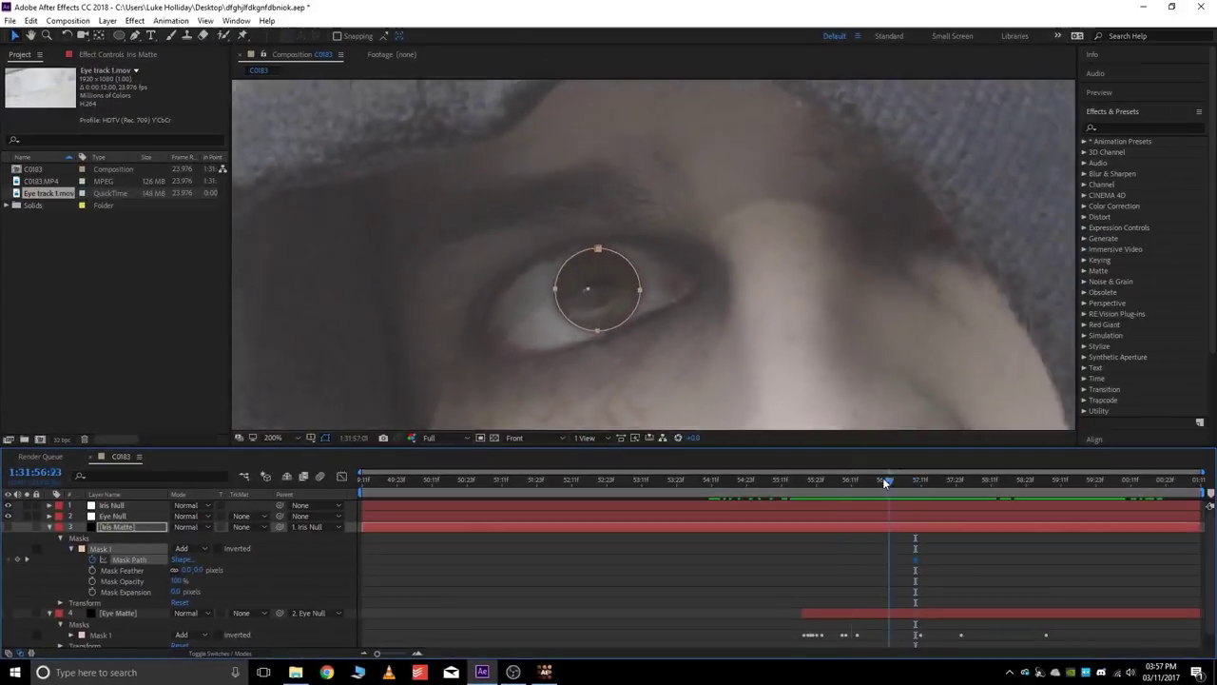
pyautogui.moveTo(911, 479); pyautogui.dragTo(859, 480)
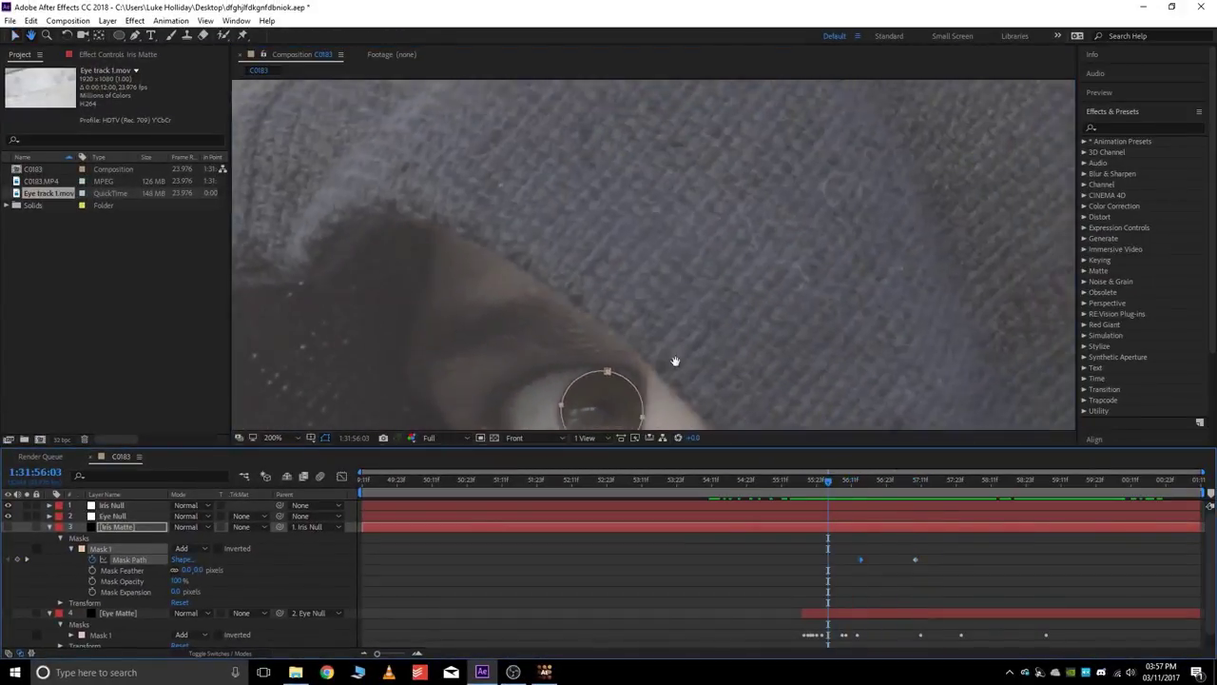
pyautogui.moveTo(674, 359); pyautogui.dragTo(828, 228)
pyautogui.moveTo(828, 481); pyautogui.dragTo(829, 506)
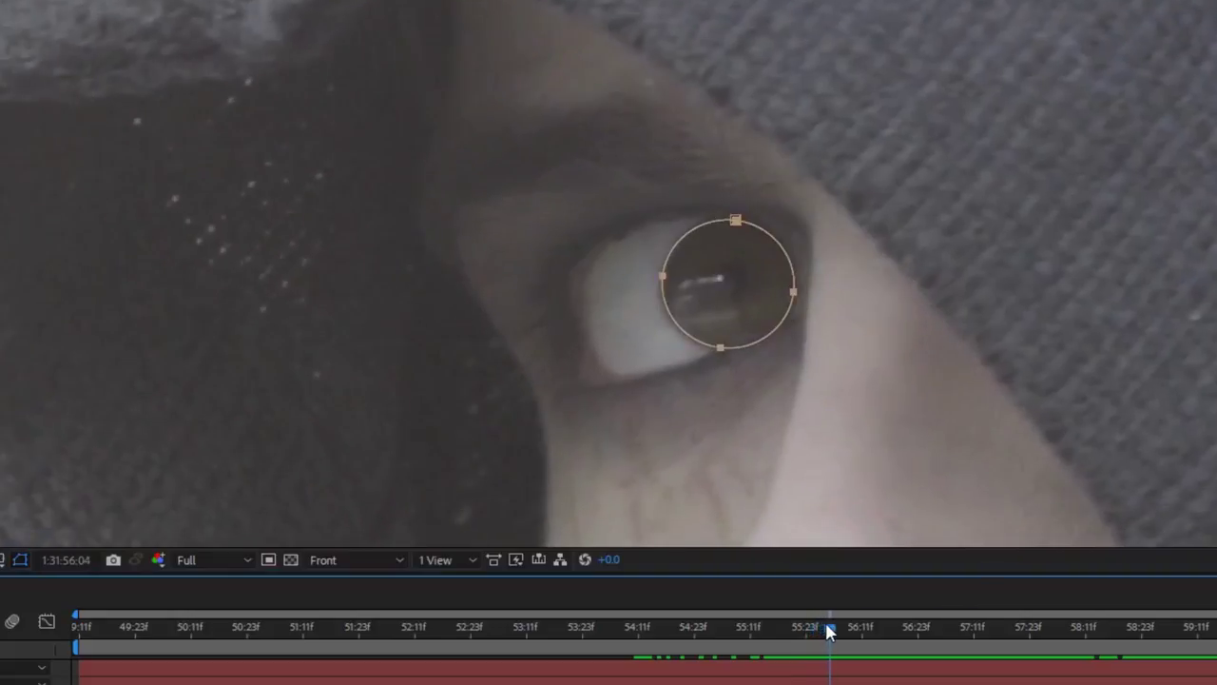
pyautogui.moveTo(829, 631)
pyautogui.mouseDown()
pyautogui.moveTo(807, 627)
pyautogui.moveTo(822, 629)
pyautogui.mouseUp()
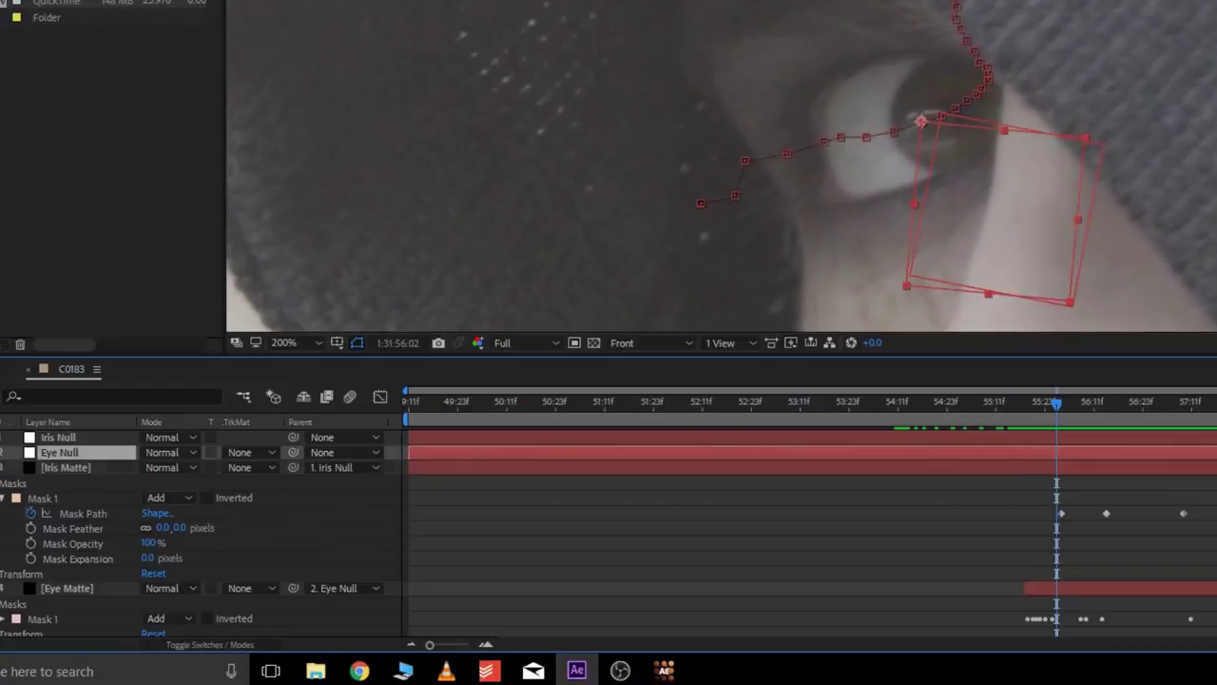
# Reveal the Iris Null's transform properties and delete its Scale and Rotation keyframes before about 1:31:56:02
pyautogui.click(0, 452)
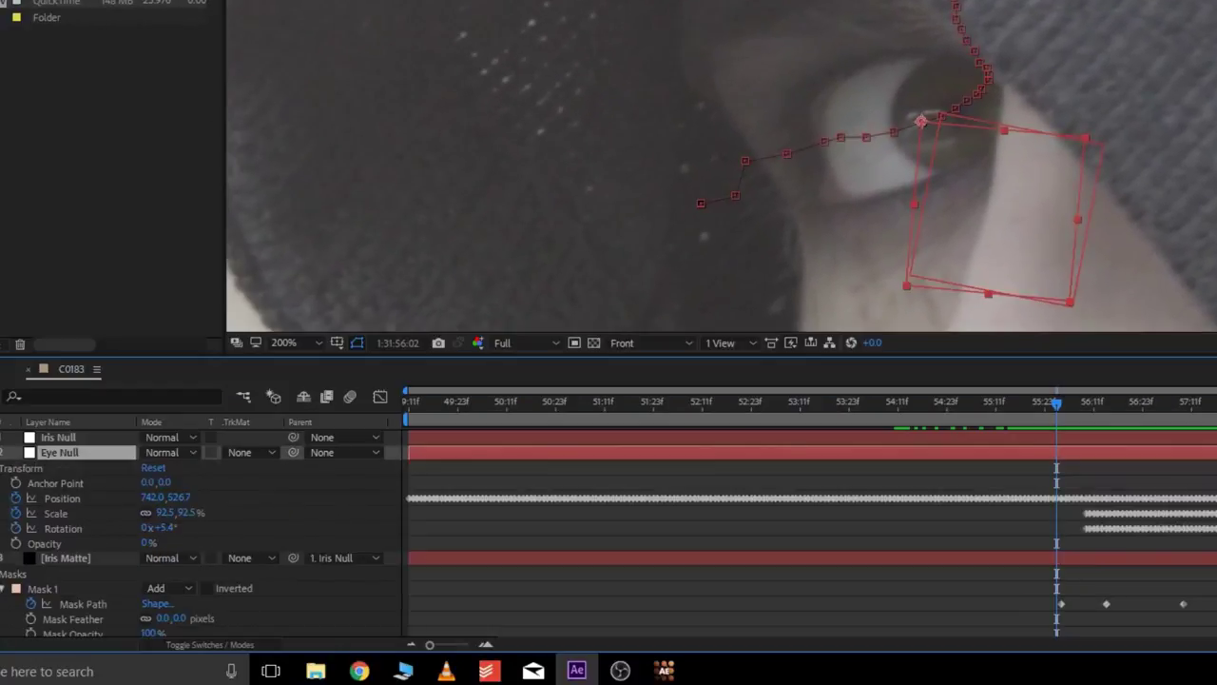
pyautogui.click(0, 453)
pyautogui.click(80, 436)
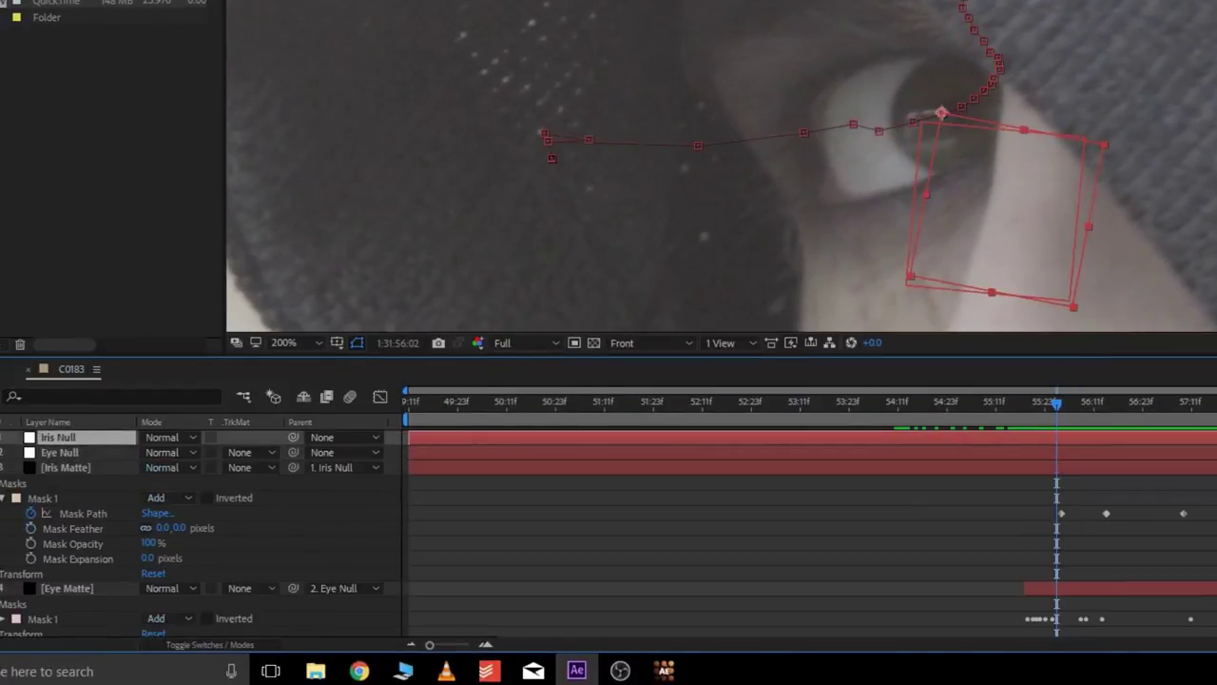
pyautogui.click(0, 437)
pyautogui.click(1057, 498)
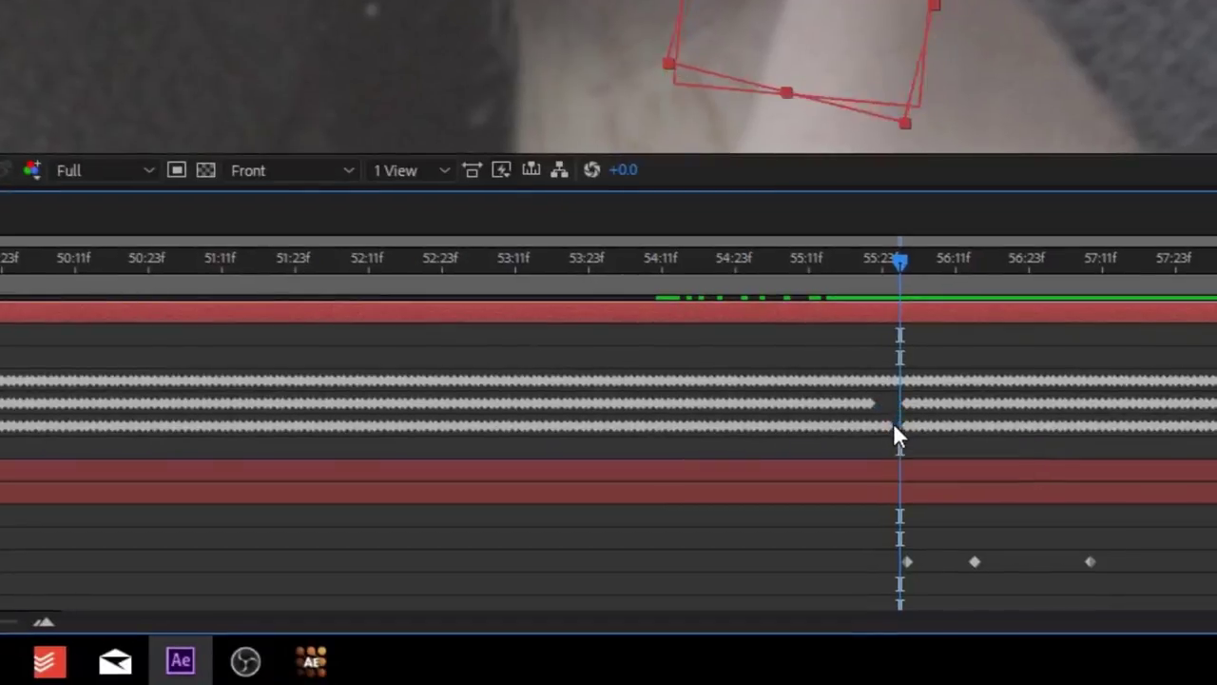
pyautogui.moveTo(914, 419); pyautogui.dragTo(400, 477)
pyautogui.moveTo(597, 511); pyautogui.dragTo(246, 513)
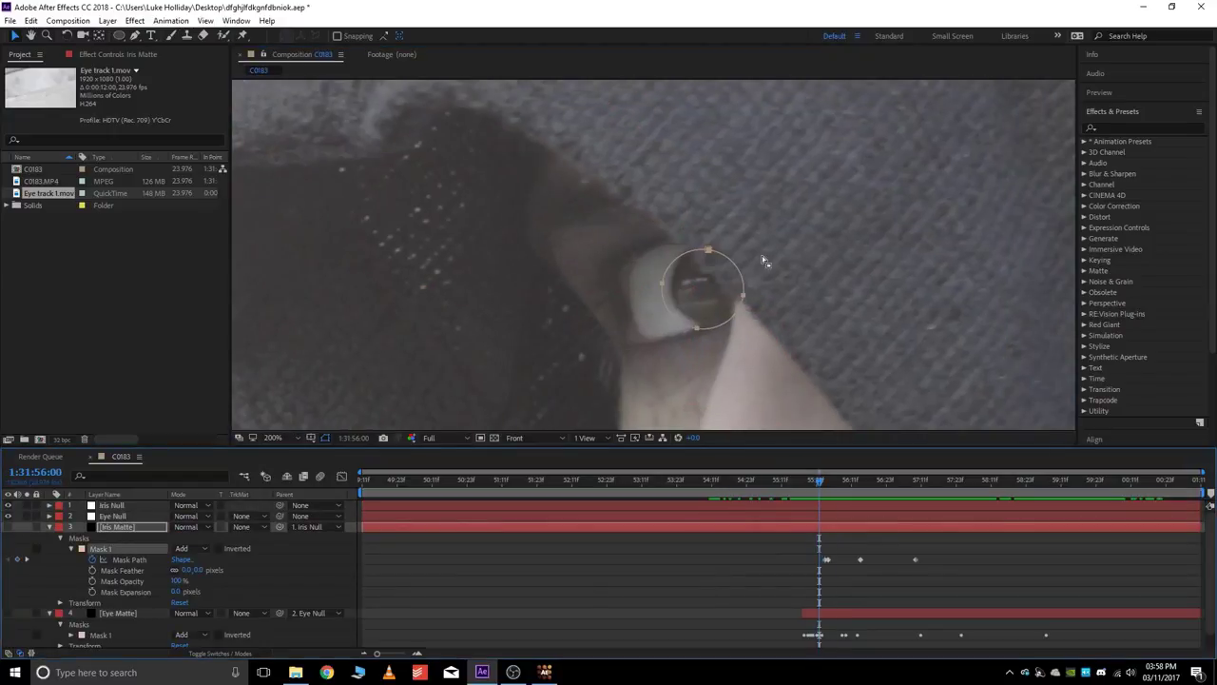
# Reposition the circular iris mask over the turning iris frame by frame around 1:31:56:00 and at 1:31:55:23
pyautogui.moveTo(743, 272); pyautogui.dragTo(751, 267)
pyautogui.moveTo(819, 480); pyautogui.dragTo(822, 480)
pyautogui.moveTo(762, 290); pyautogui.dragTo(768, 286)
pyautogui.moveTo(823, 480); pyautogui.dragTo(816, 480)
pyautogui.moveTo(699, 241); pyautogui.dragTo(702, 246)
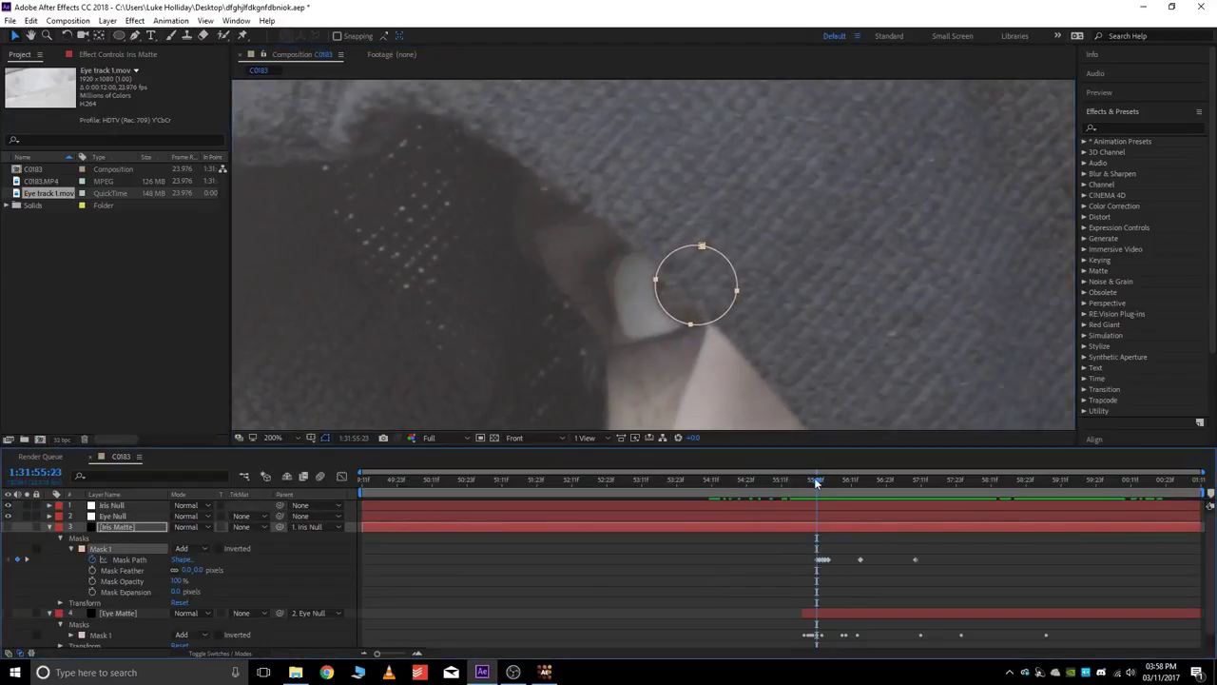
# Nudge the iris mask into place at about 1:31:55:22 and cut off the Iris Matte layer before that frame
pyautogui.moveTo(817, 482); pyautogui.dragTo(813, 482)
pyautogui.moveTo(685, 242); pyautogui.dragTo(688, 244)
pyautogui.moveTo(814, 481)
pyautogui.mouseDown()
pyautogui.moveTo(822, 474)
pyautogui.moveTo(810, 474)
pyautogui.mouseUp()
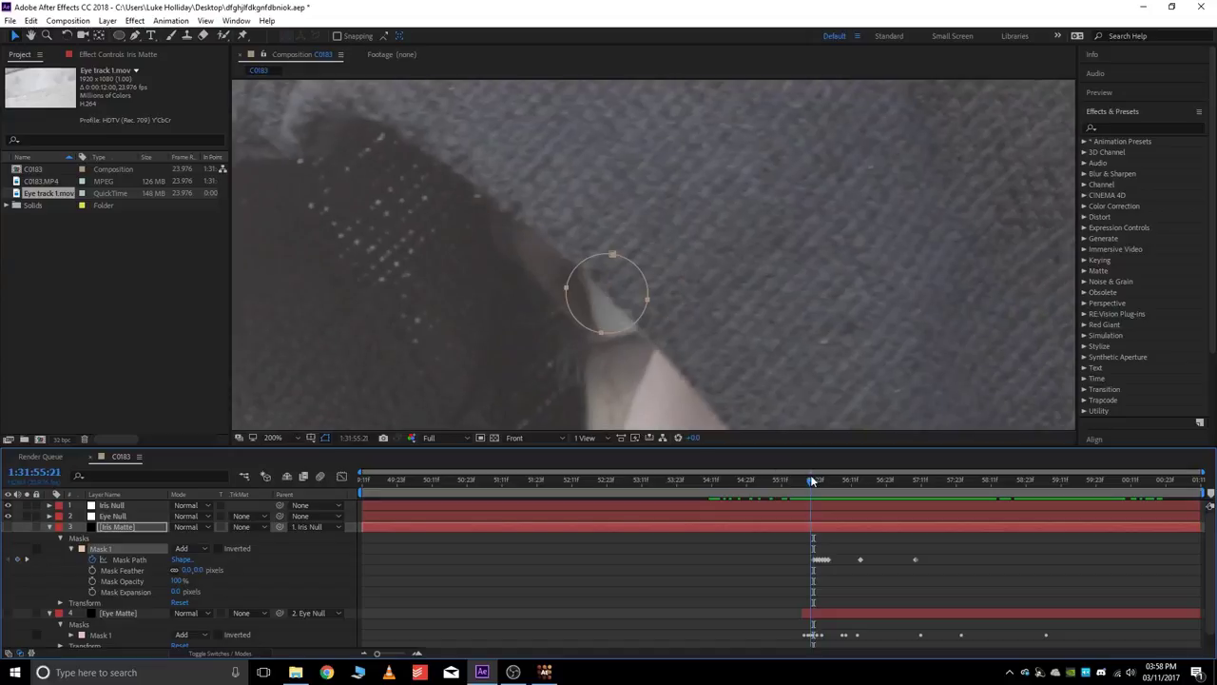
pyautogui.hotkey('ctrl', 'shift', 'd')
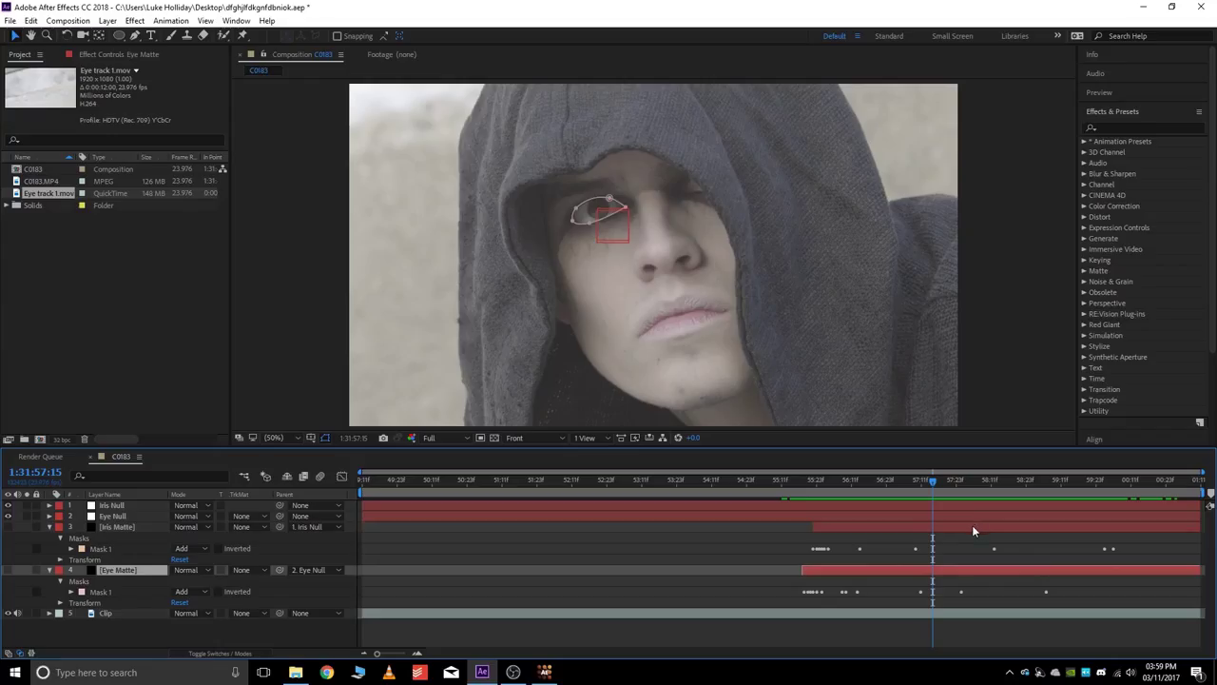
# Duplicate the Clip layer twice and rename Clip 2 as Eye and Clip 3 as Iris
pyautogui.click(972, 525)
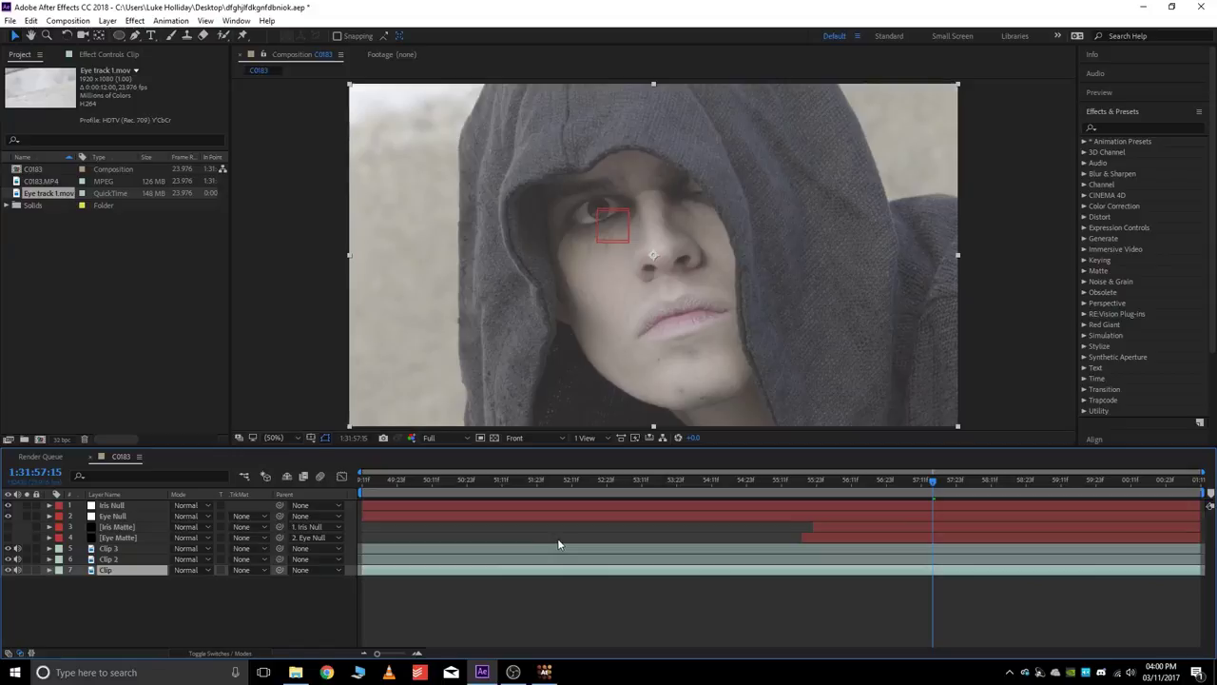
pyautogui.click(112, 559)
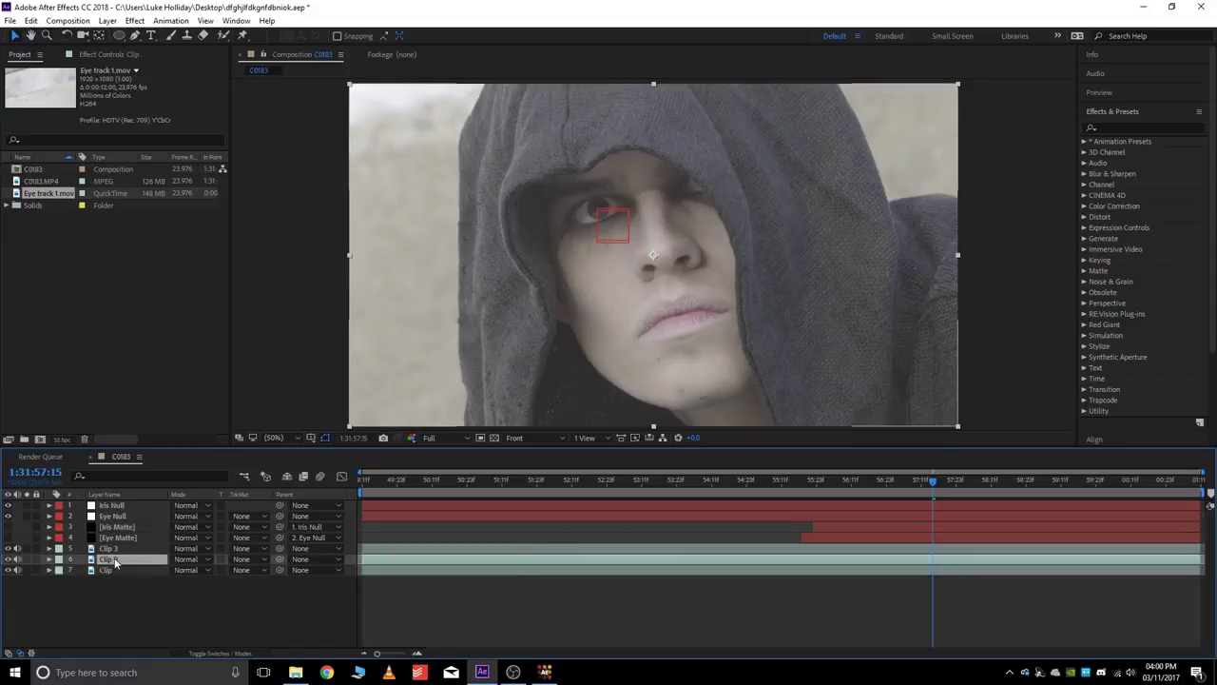
pyautogui.press('Return')
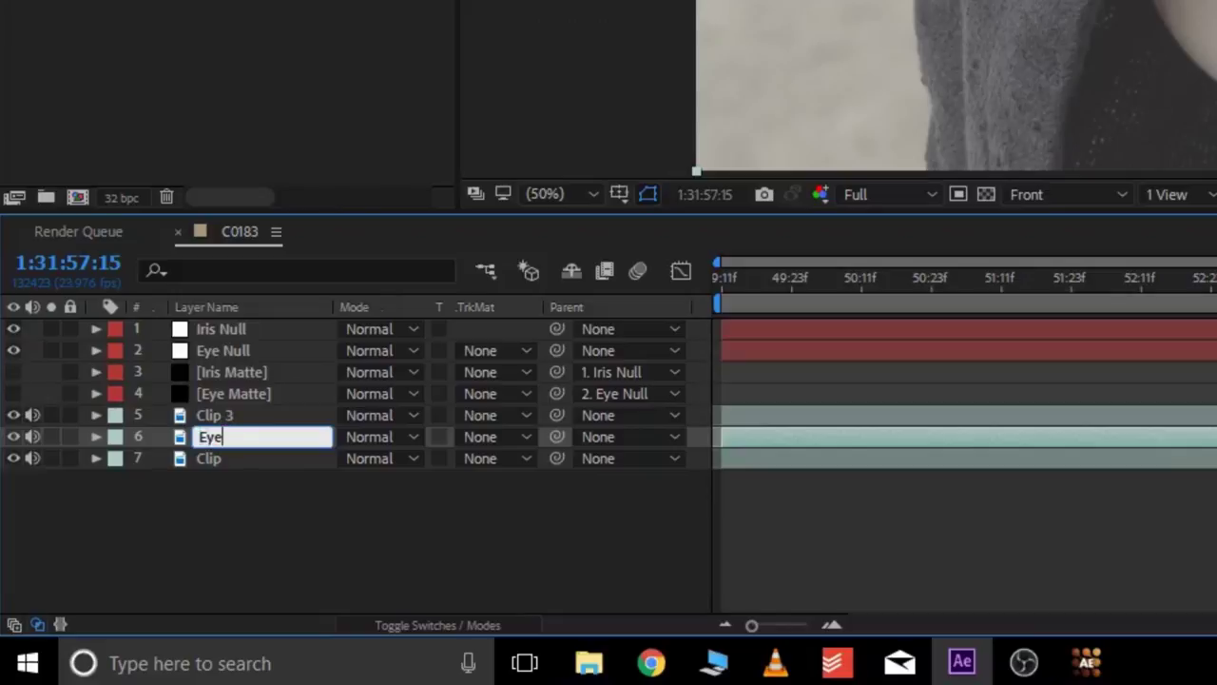
pyautogui.click(231, 408)
pyautogui.press('Return')
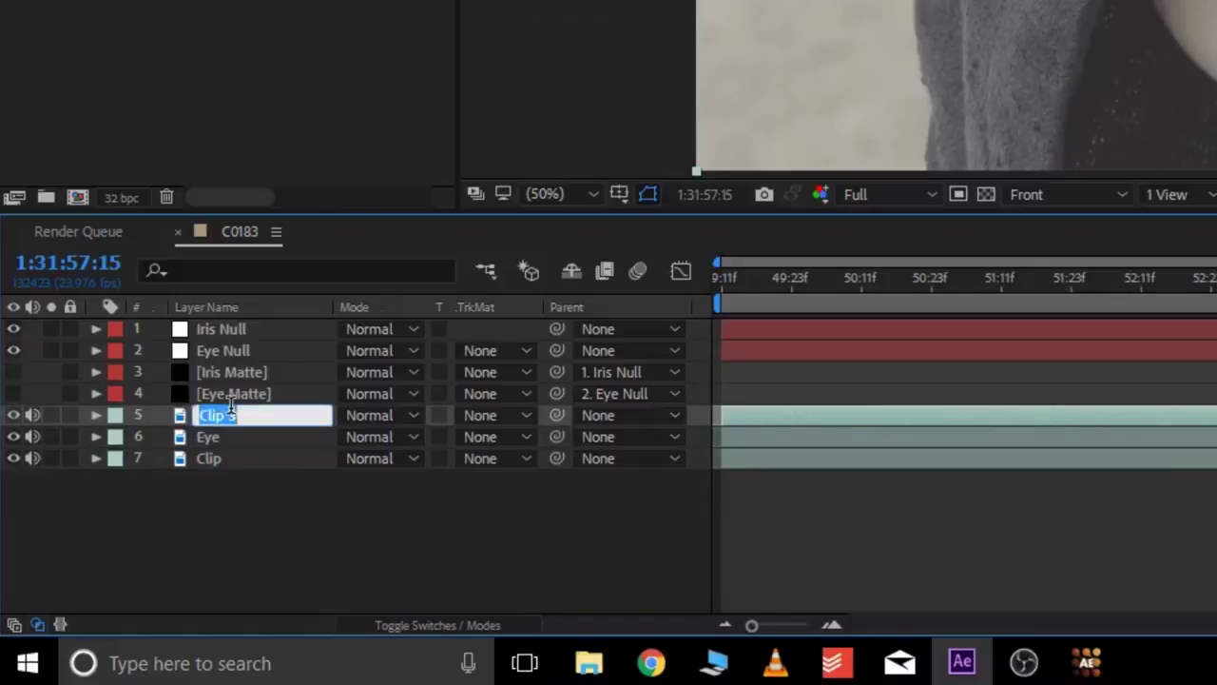
pyautogui.press('Return')
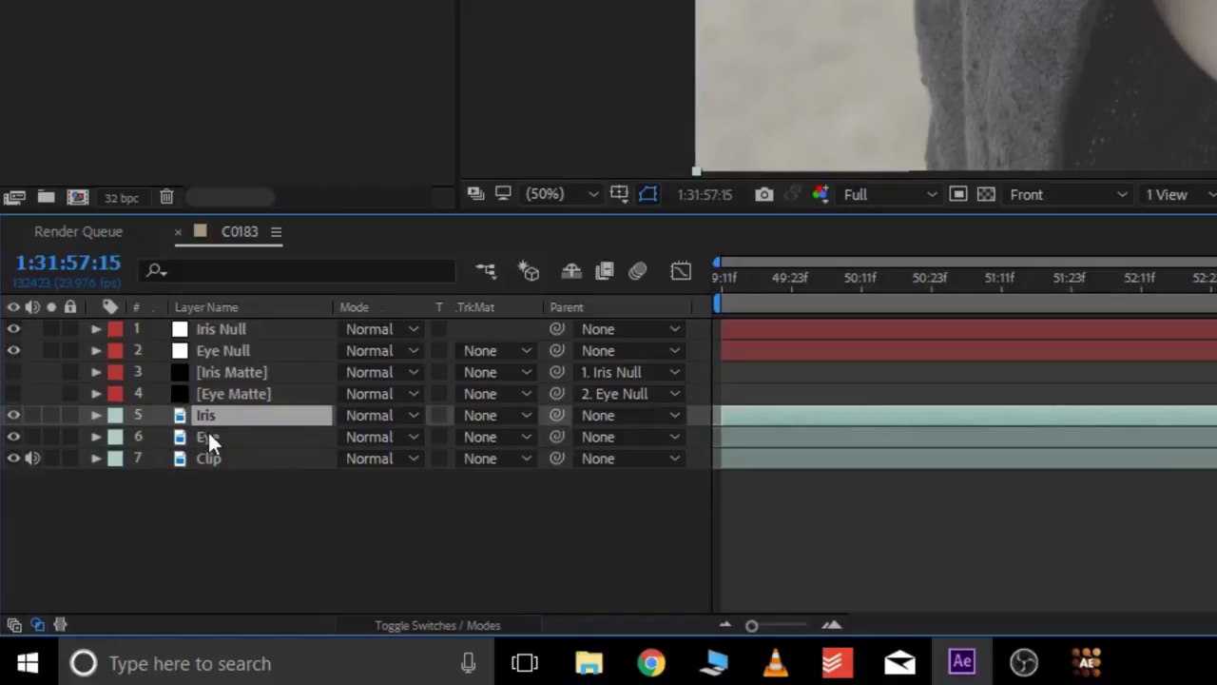
# Move the Eye layer directly beneath Eye Matte and set its track matte to Alpha Matte "[Eye Matte]"
pyautogui.moveTo(207, 433); pyautogui.dragTo(224, 405)
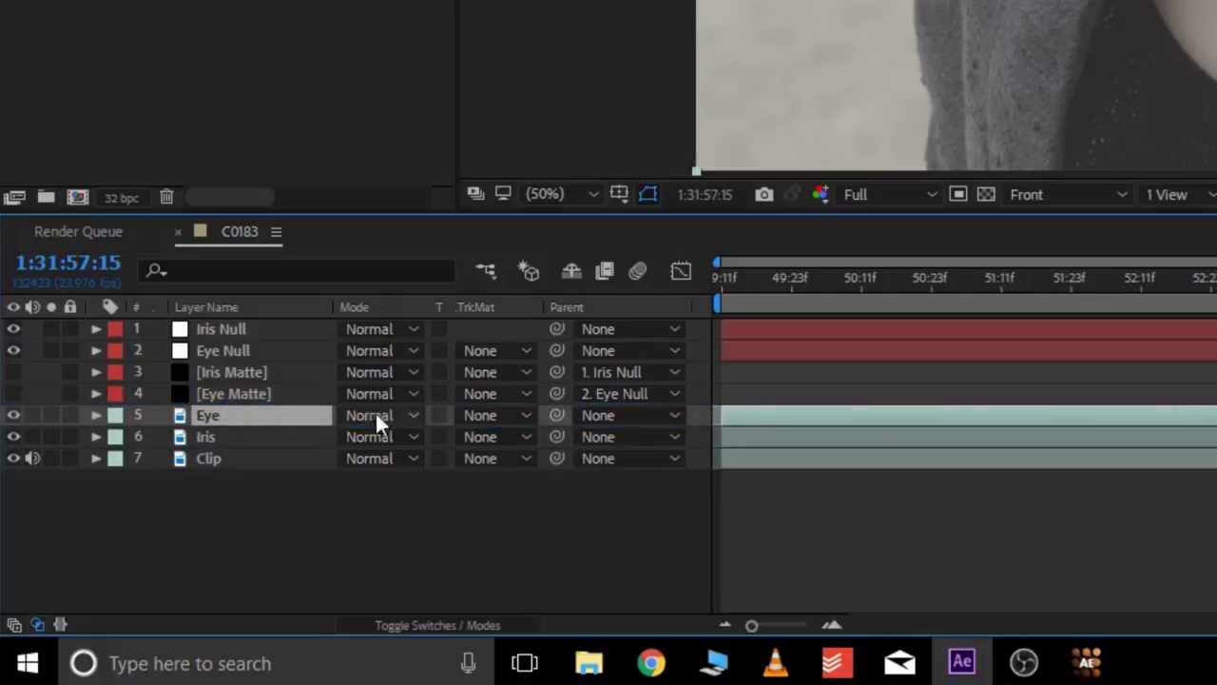
pyautogui.click(522, 419)
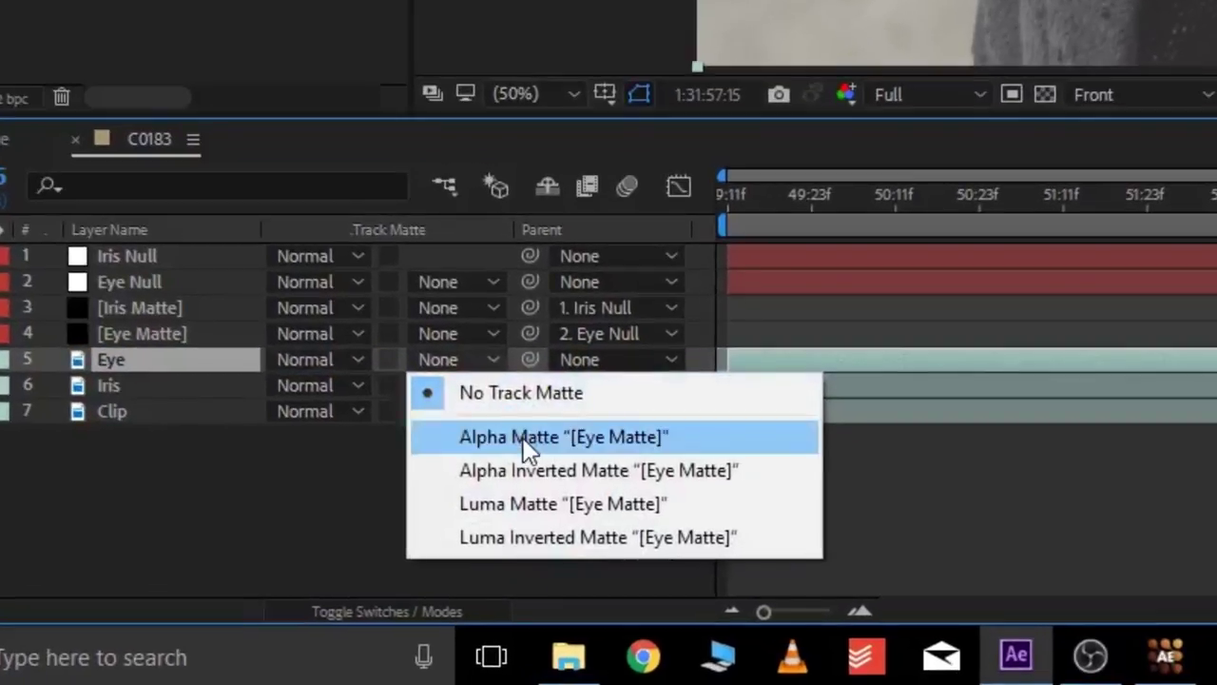
pyautogui.click(525, 439)
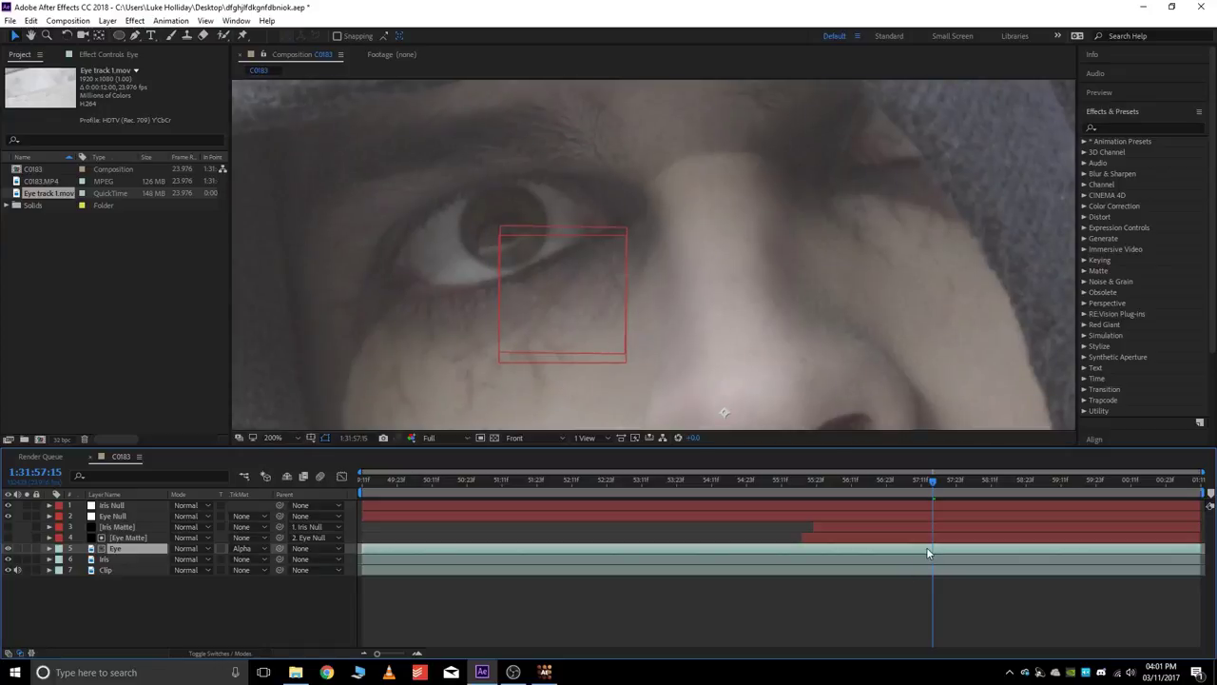
# Try brightening the Eye layer with the Levels effect, setting Output White to 8.42, and examine the eye up close
pyautogui.click(1144, 126)
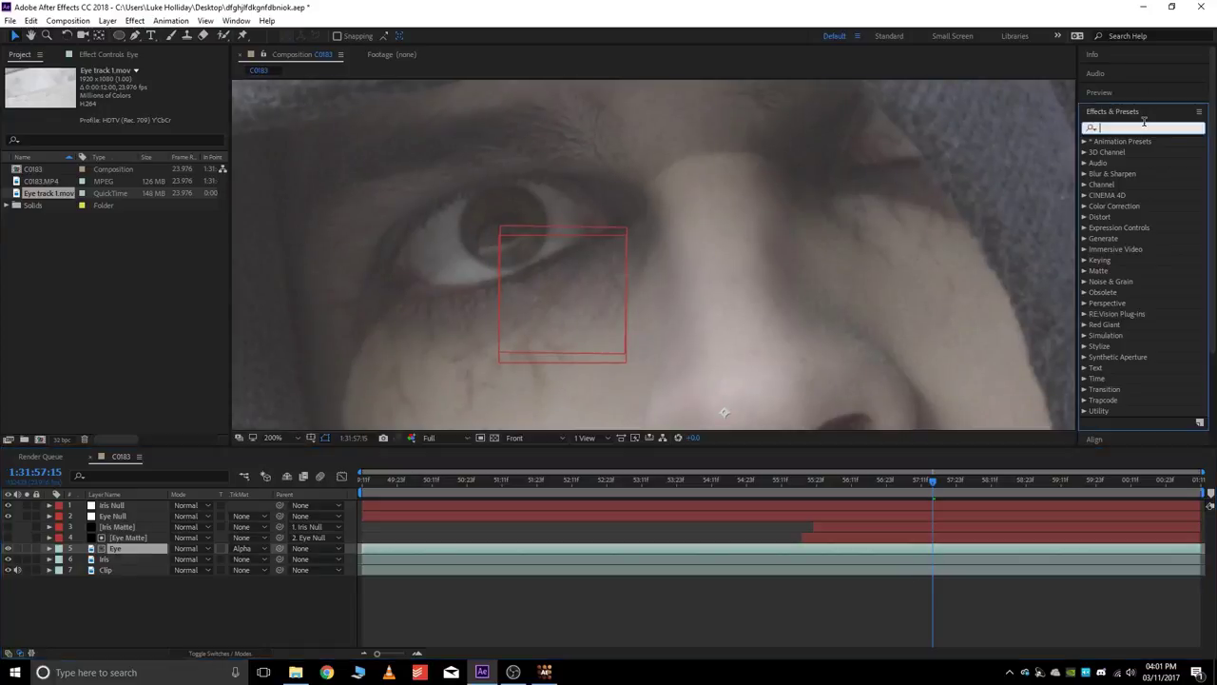
pyautogui.write('leve')
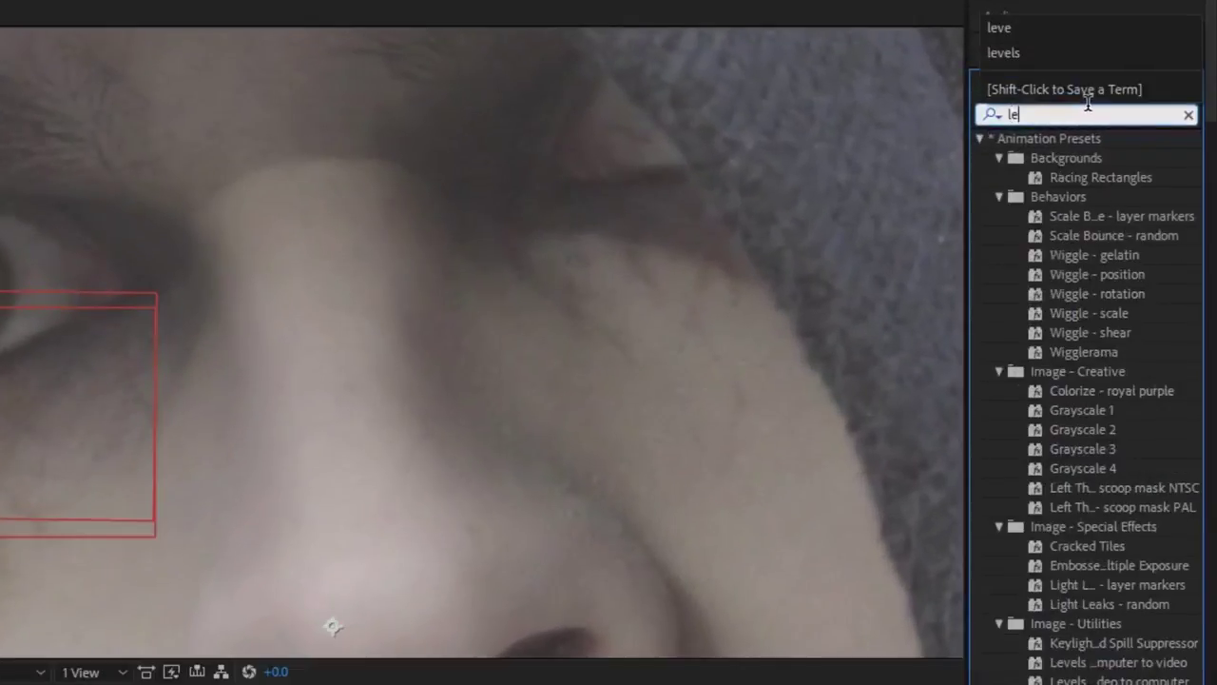
pyautogui.moveTo(1071, 254); pyautogui.dragTo(979, 550)
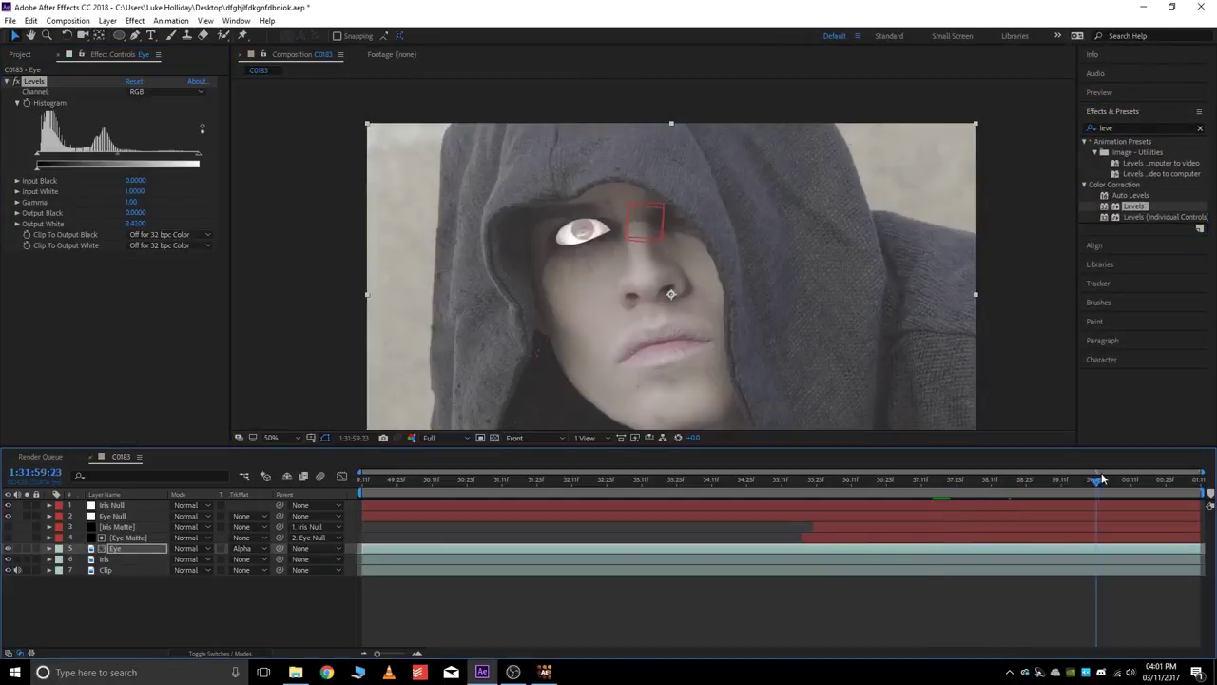
pyautogui.moveTo(1100, 480); pyautogui.dragTo(1006, 487)
pyautogui.scroll(4, 652, 314)
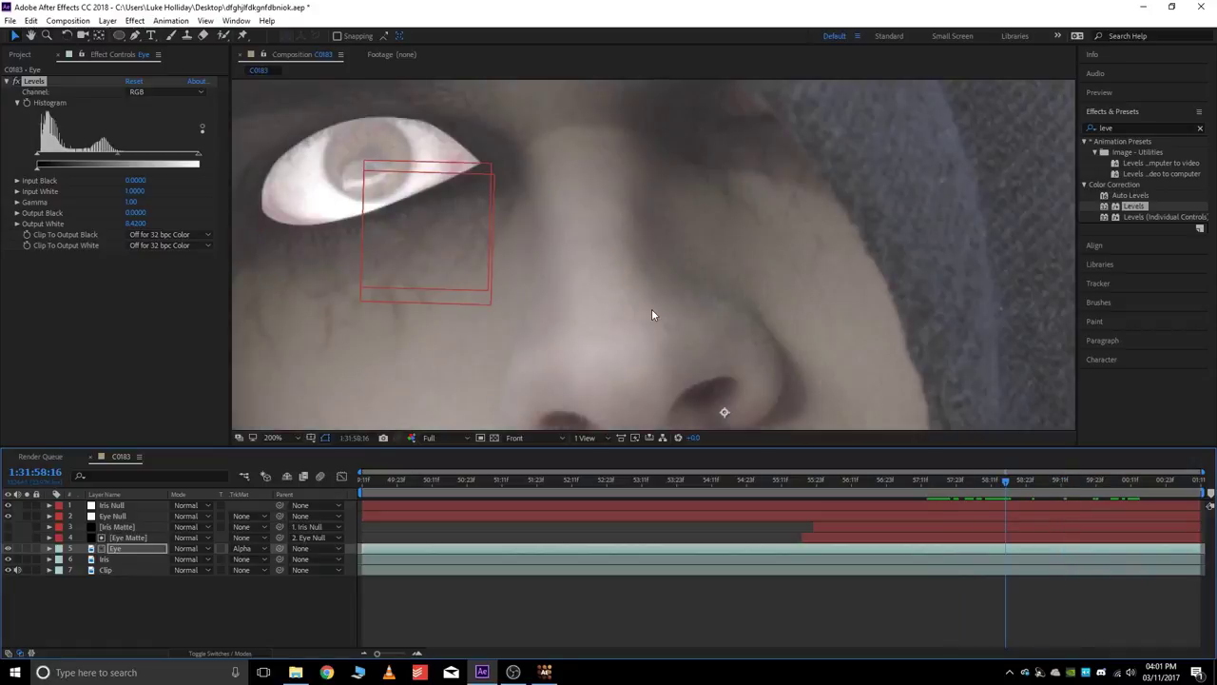
pyautogui.moveTo(458, 171); pyautogui.dragTo(564, 173)
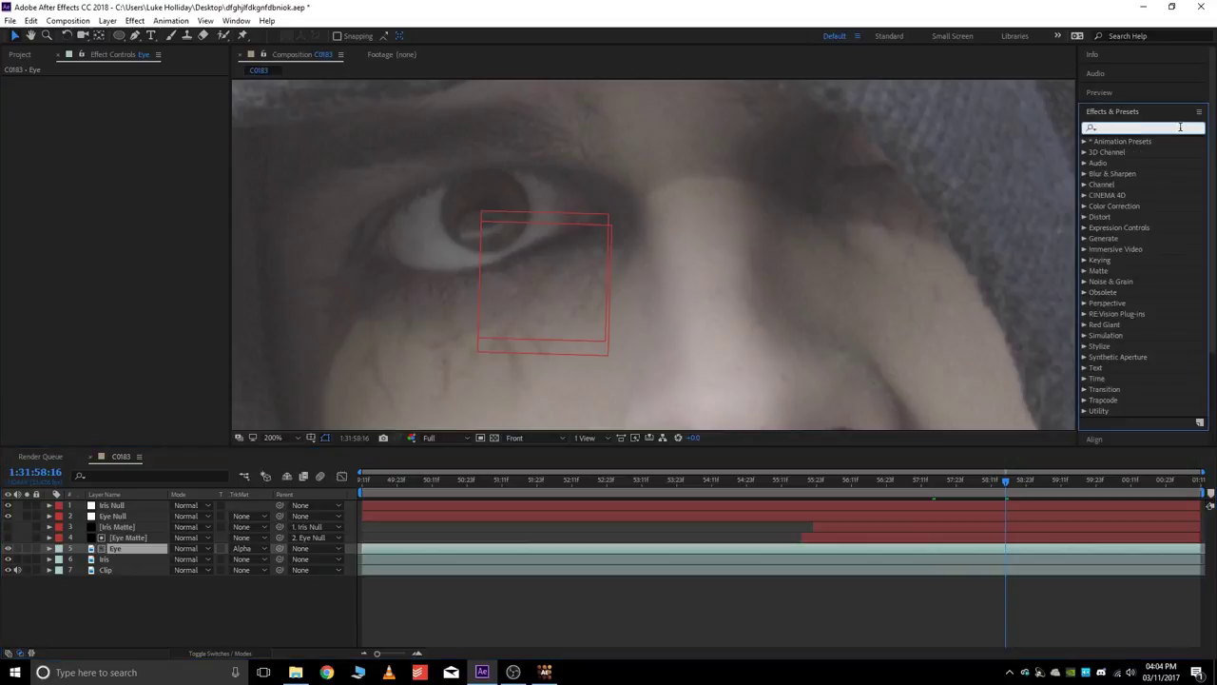
# Apply Color Balance to the Eye layer with Shadow Red 26, Green -7, Blue 10 and Midtone Red 25, and blend the layer as Overlay
pyautogui.write('color bala')
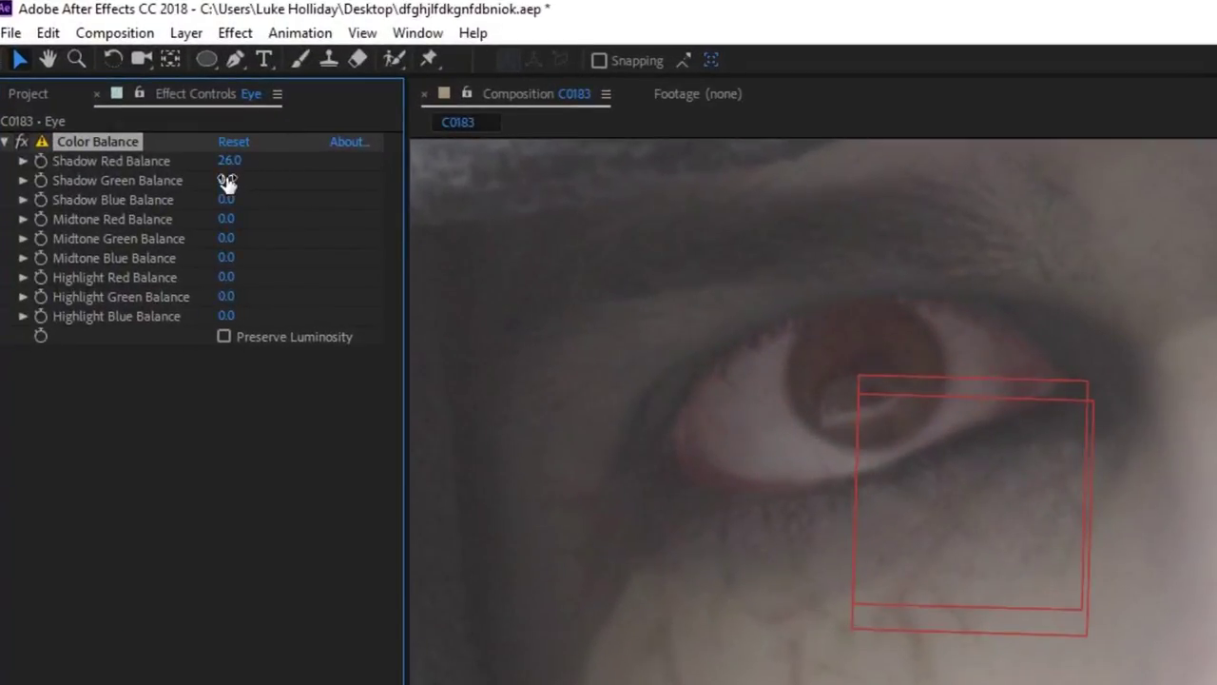
pyautogui.moveTo(223, 179); pyautogui.dragTo(219, 179)
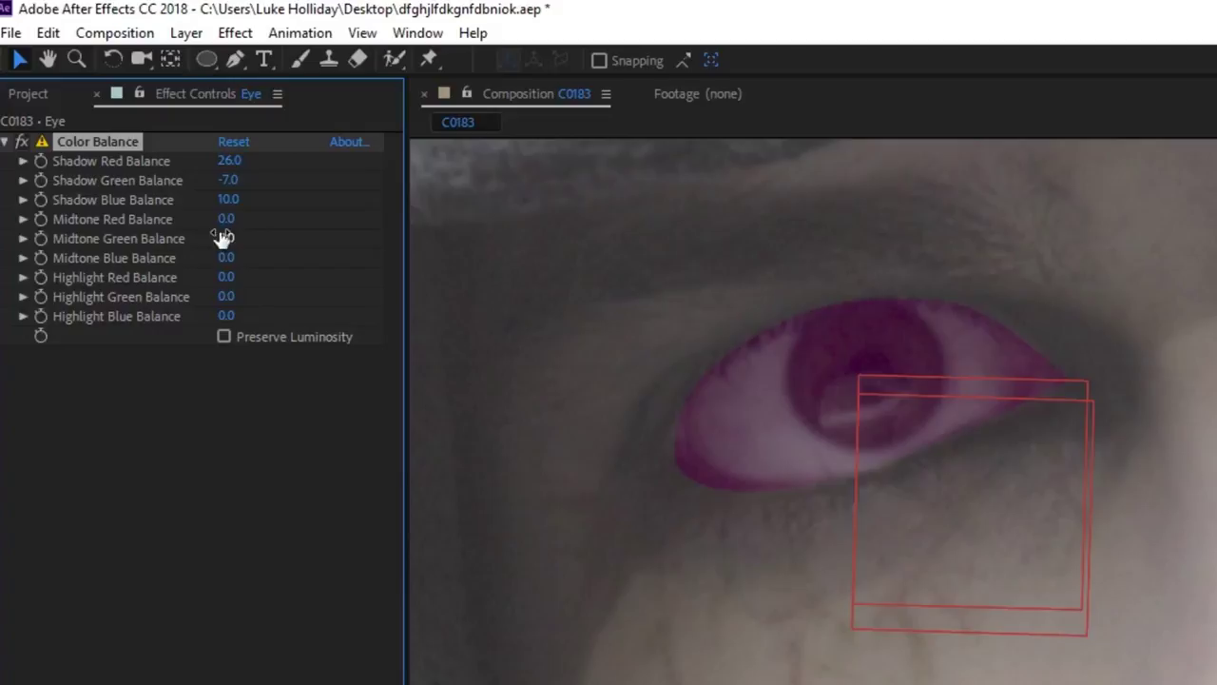
pyautogui.click(225, 218)
pyautogui.write('20')
pyautogui.press('Return')
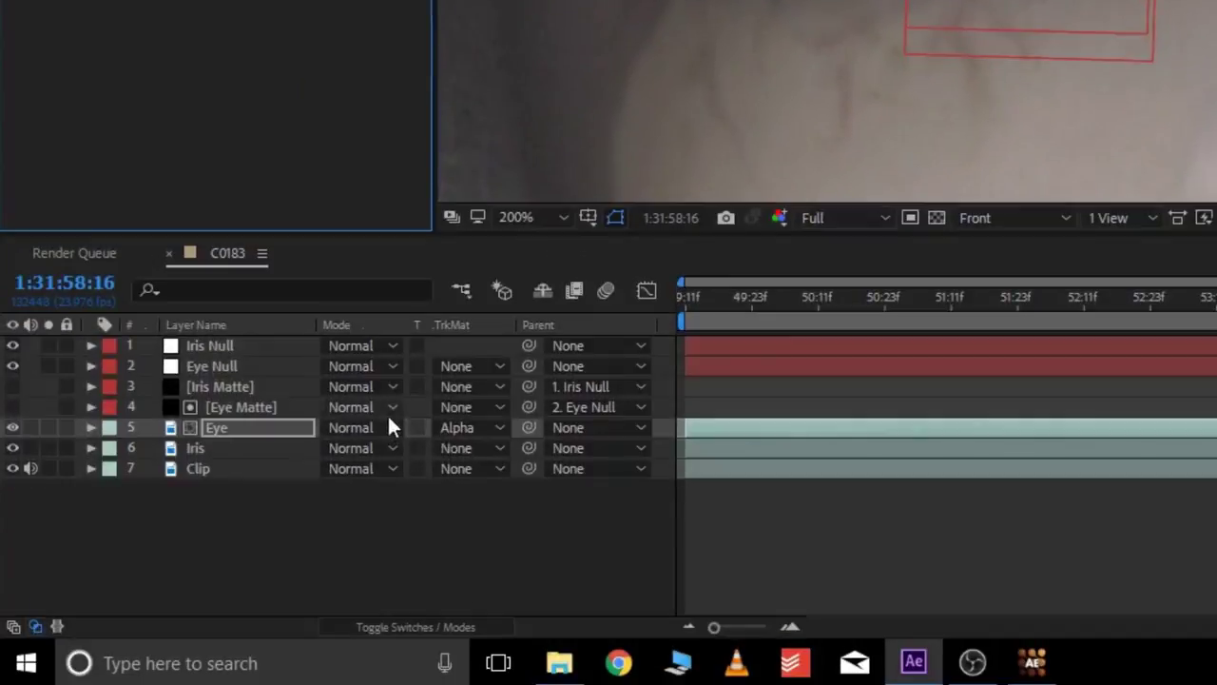
pyautogui.click(389, 419)
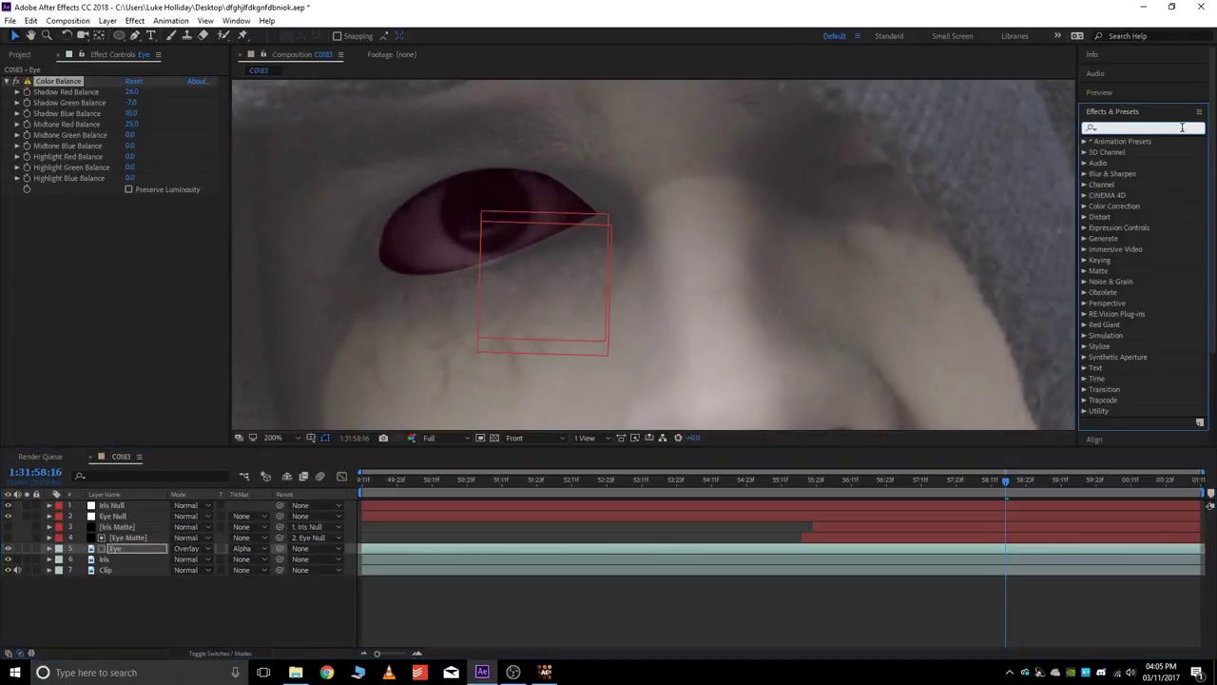
# Apply the Exposure color correction effect to the Eye layer and raise its master exposure to brighten the eye
pyautogui.click(1181, 128)
pyautogui.write('expos')
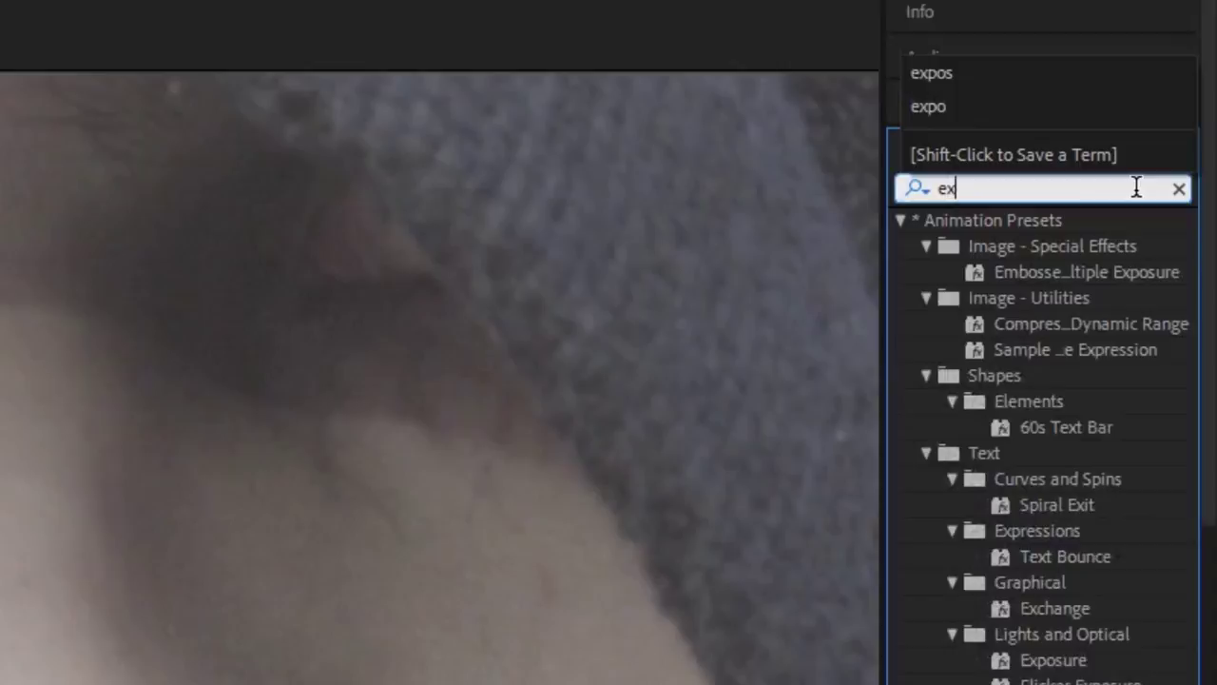
pyautogui.click(981, 502)
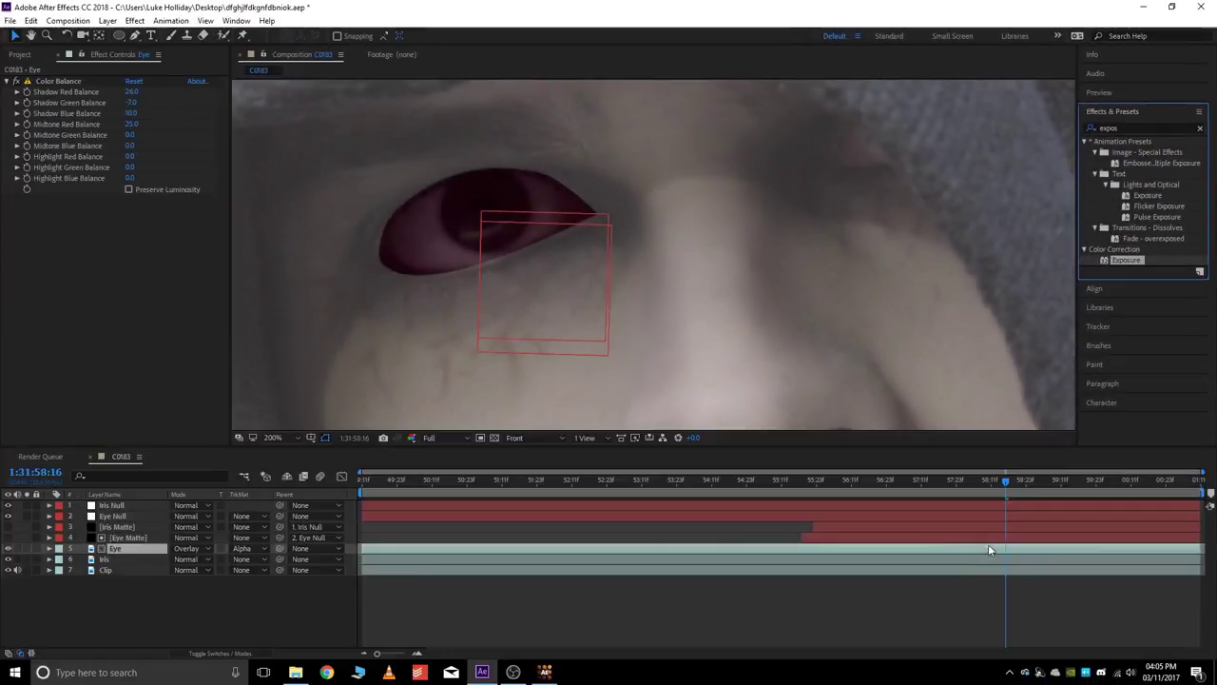
pyautogui.moveTo(988, 543); pyautogui.dragTo(988, 548)
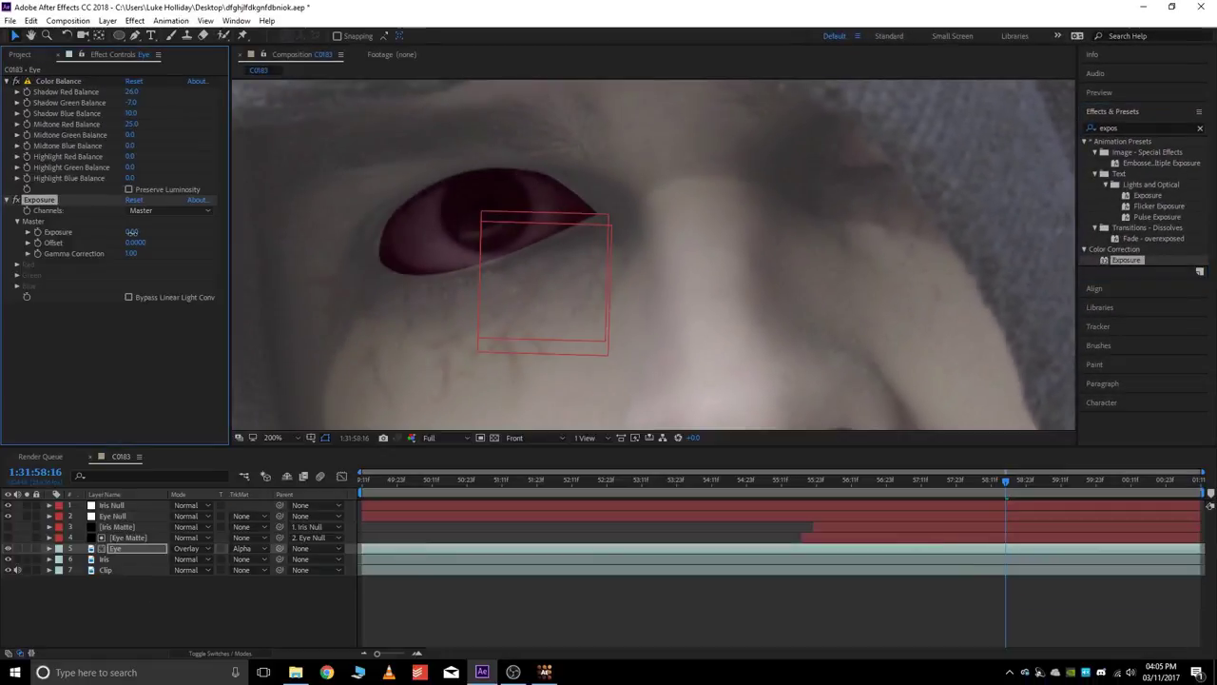
pyautogui.moveTo(168, 229); pyautogui.dragTo(269, 215)
# Apply Hue/Saturation to the Eye layer with Master Hue +22° and Master Saturation 13
pyautogui.click(1199, 127)
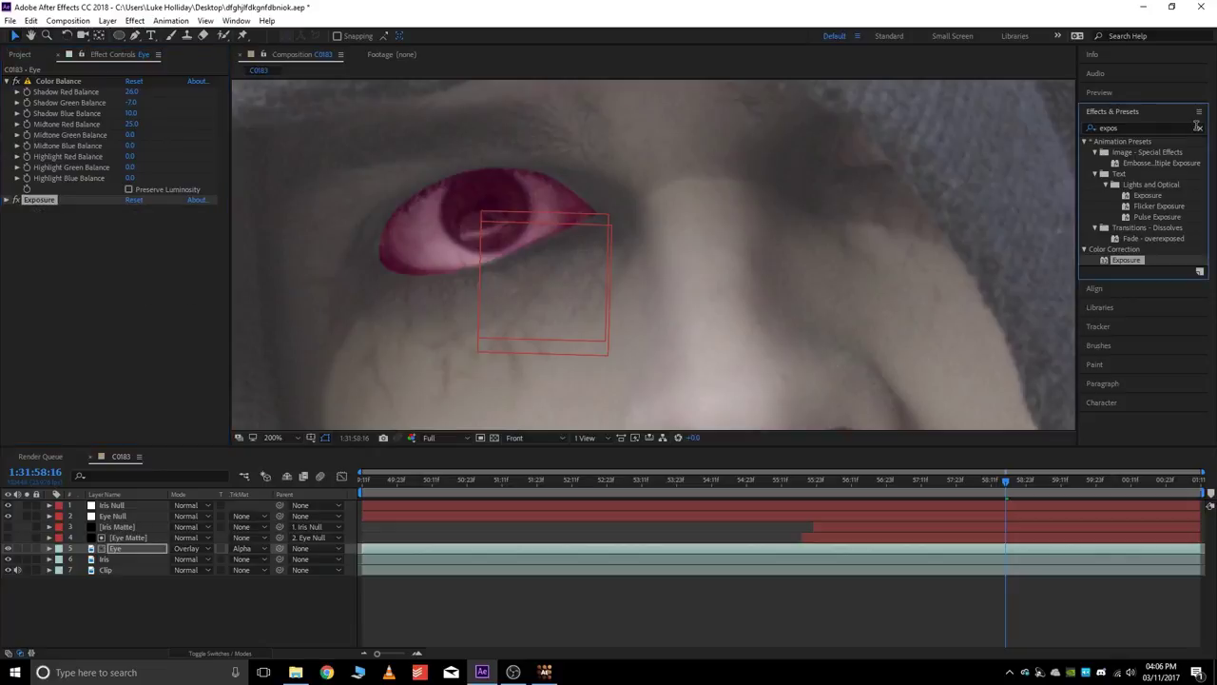
pyautogui.click(1177, 127)
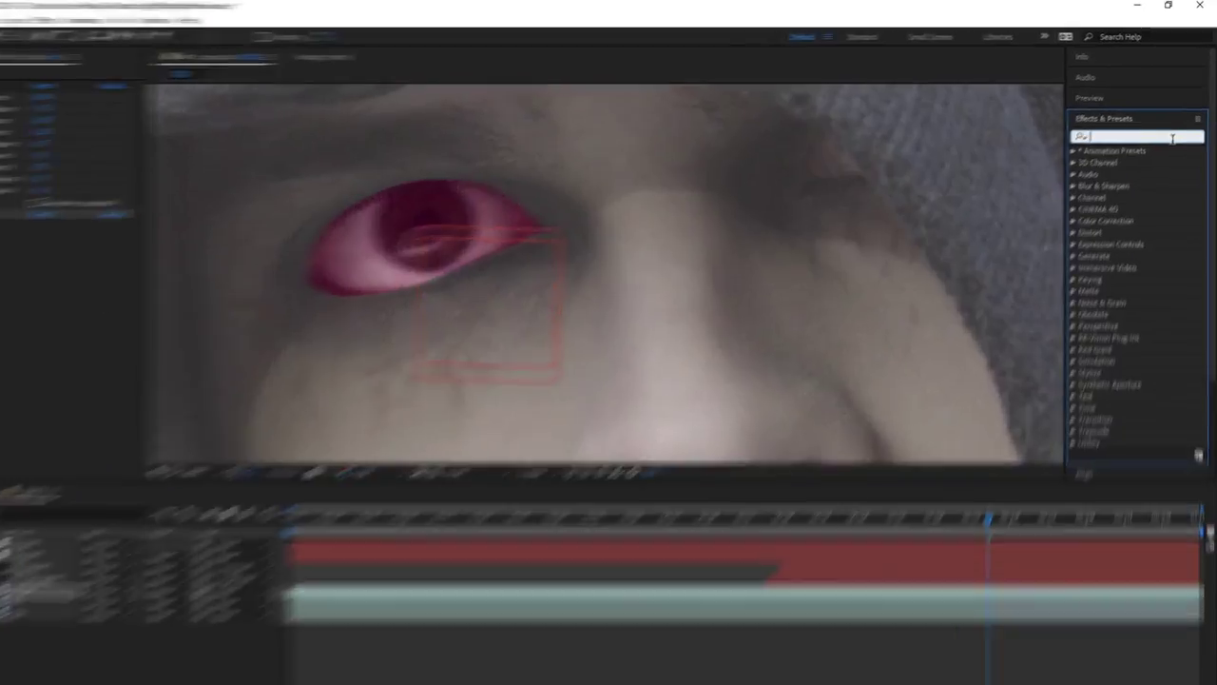
pyautogui.write('satur')
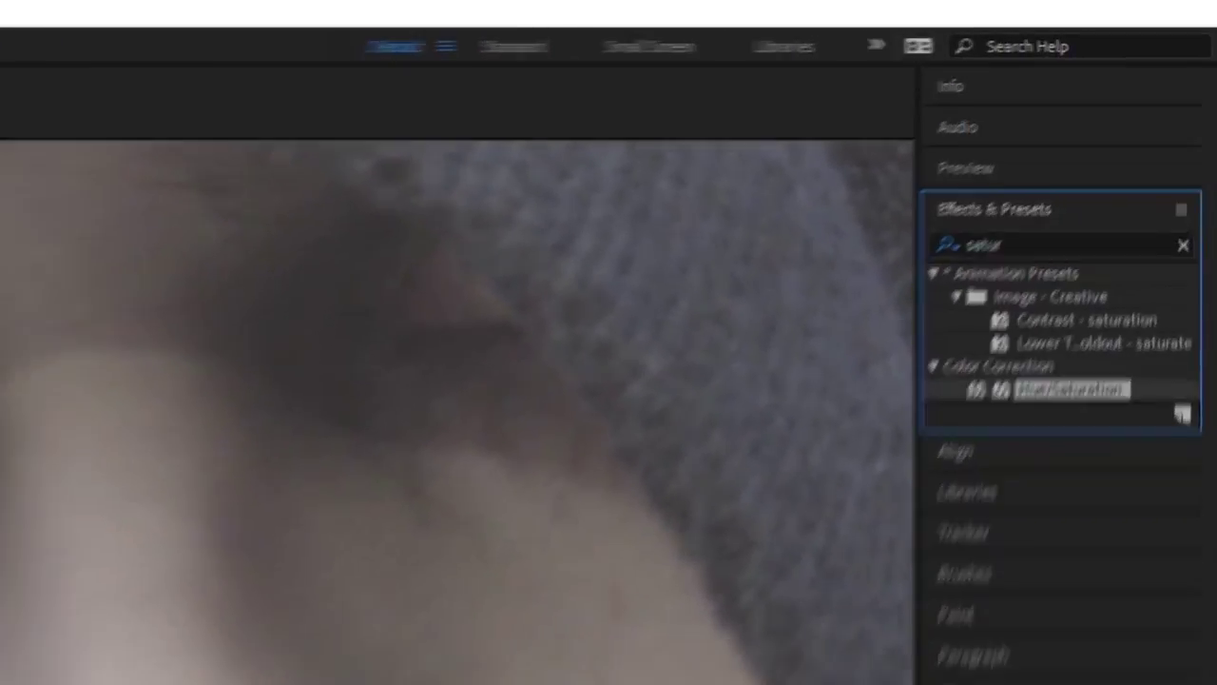
pyautogui.moveTo(1182, 413); pyautogui.dragTo(974, 544)
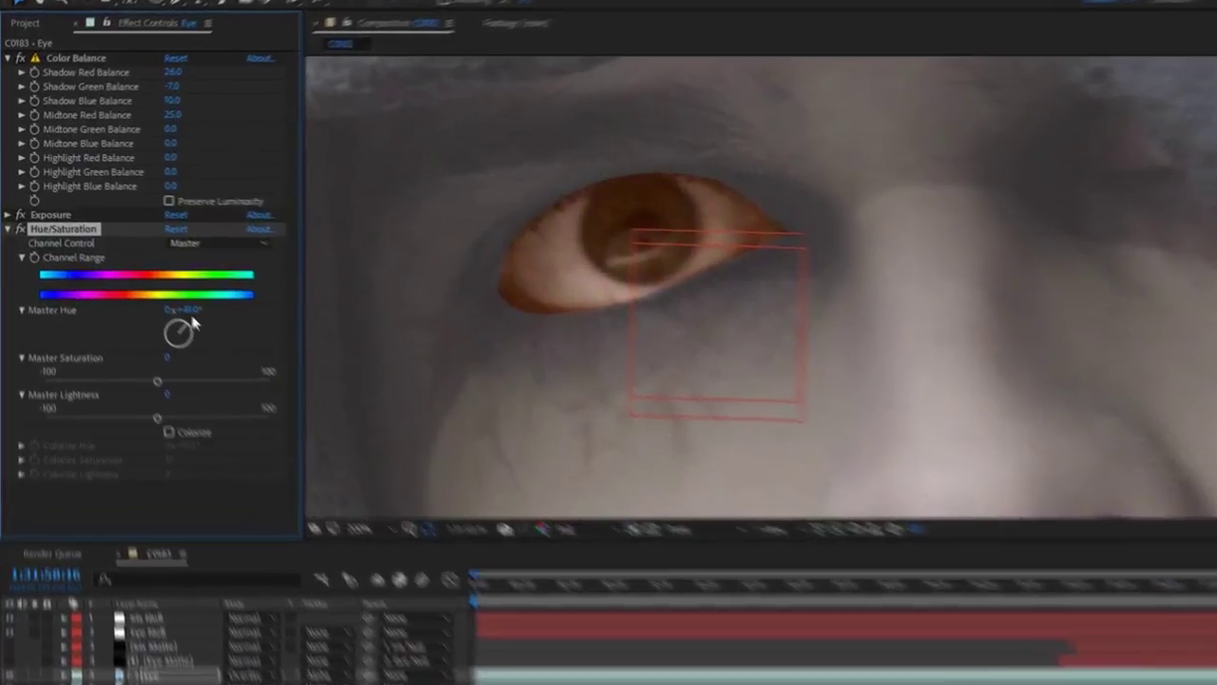
pyautogui.moveTo(191, 315); pyautogui.dragTo(190, 304)
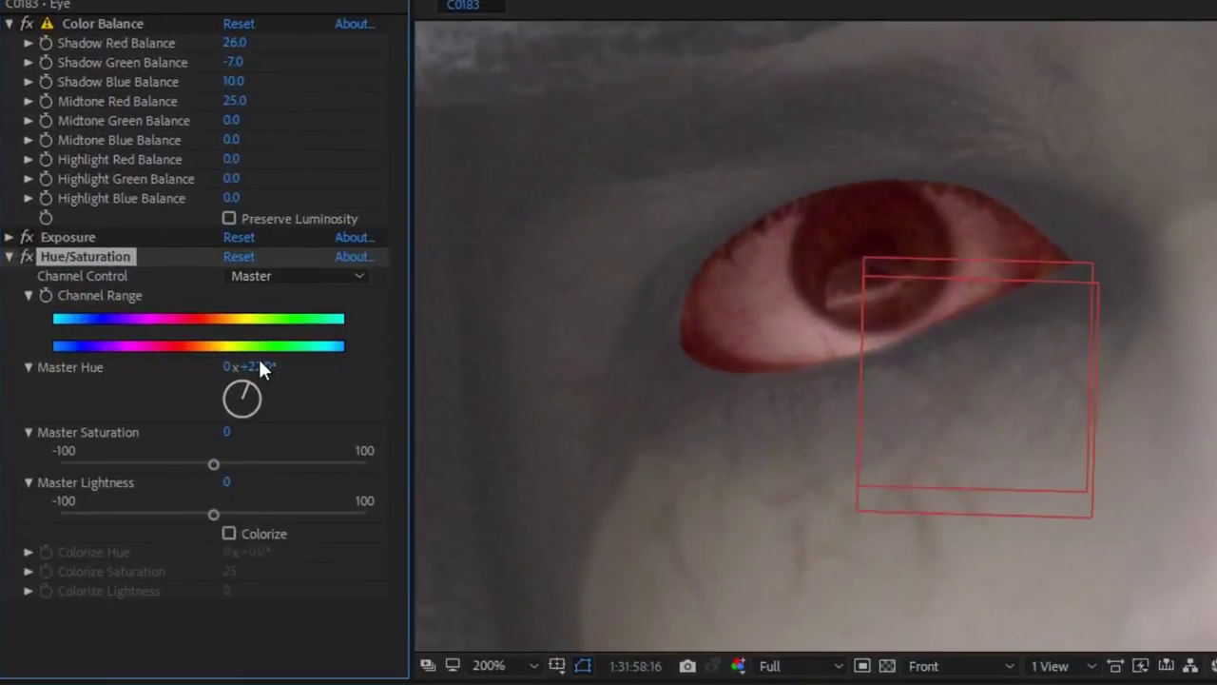
pyautogui.moveTo(213, 464); pyautogui.dragTo(239, 466)
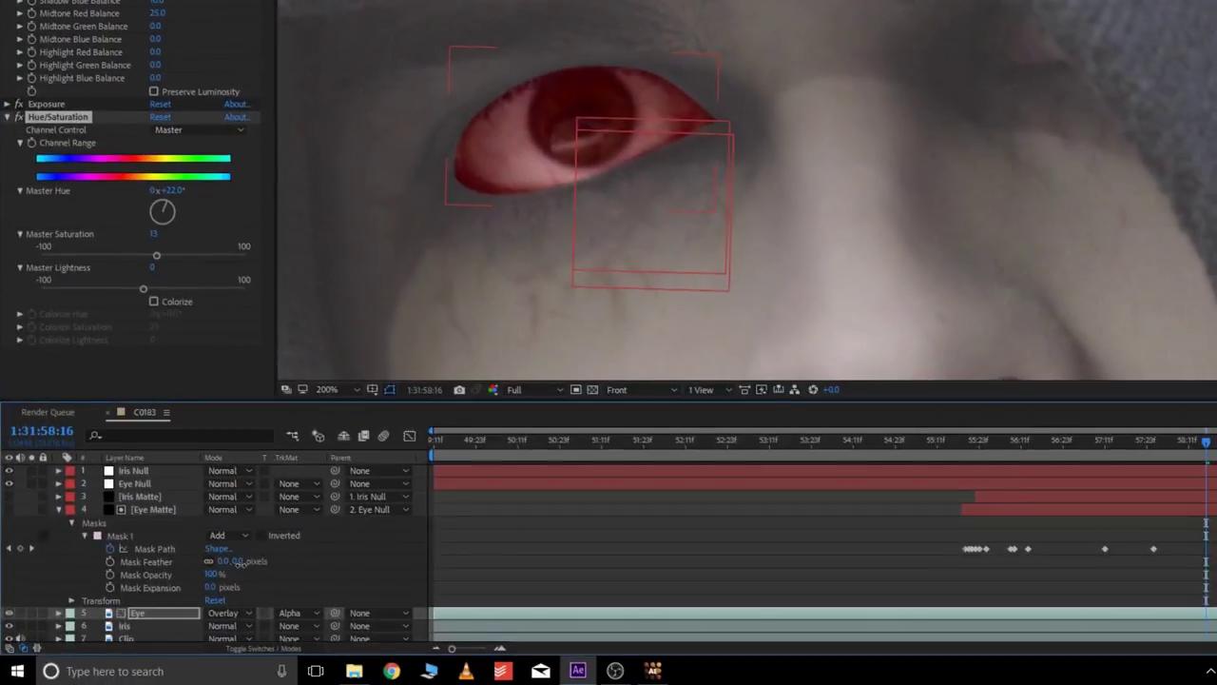
# Soften Mask 1 on the Eye Matte layer with a 6 px feather and a -3 px expansion
pyautogui.moveTo(242, 563); pyautogui.dragTo(245, 564)
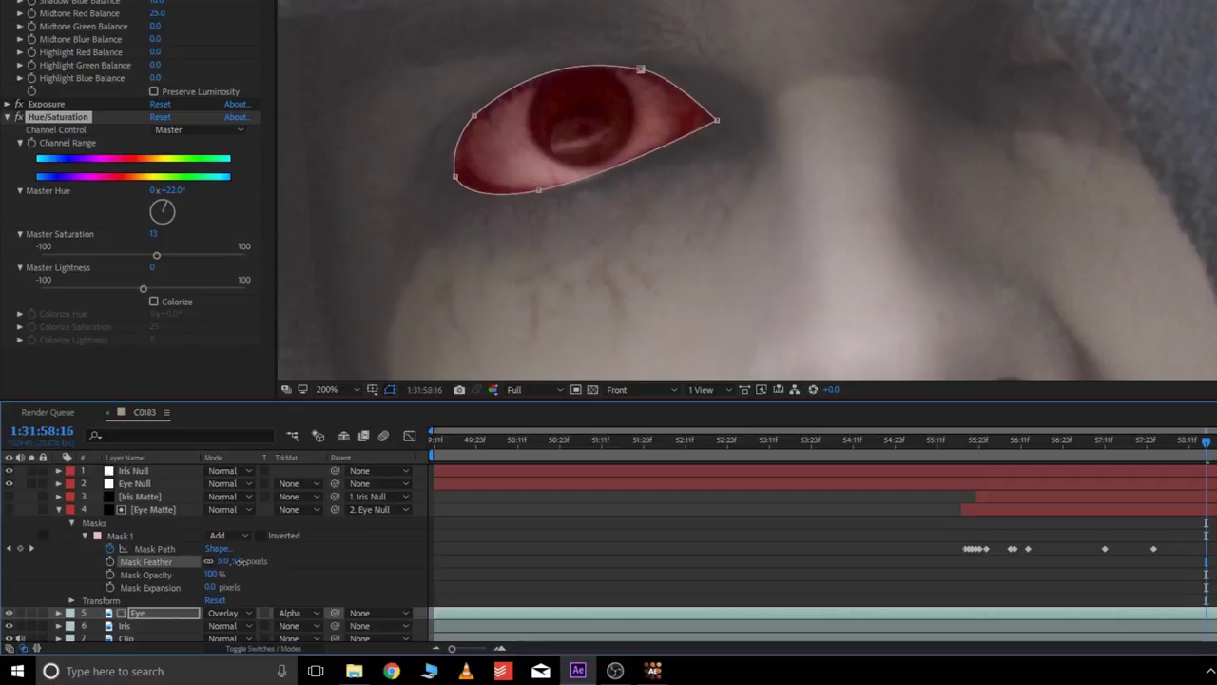
pyautogui.moveTo(242, 562); pyautogui.dragTo(243, 563)
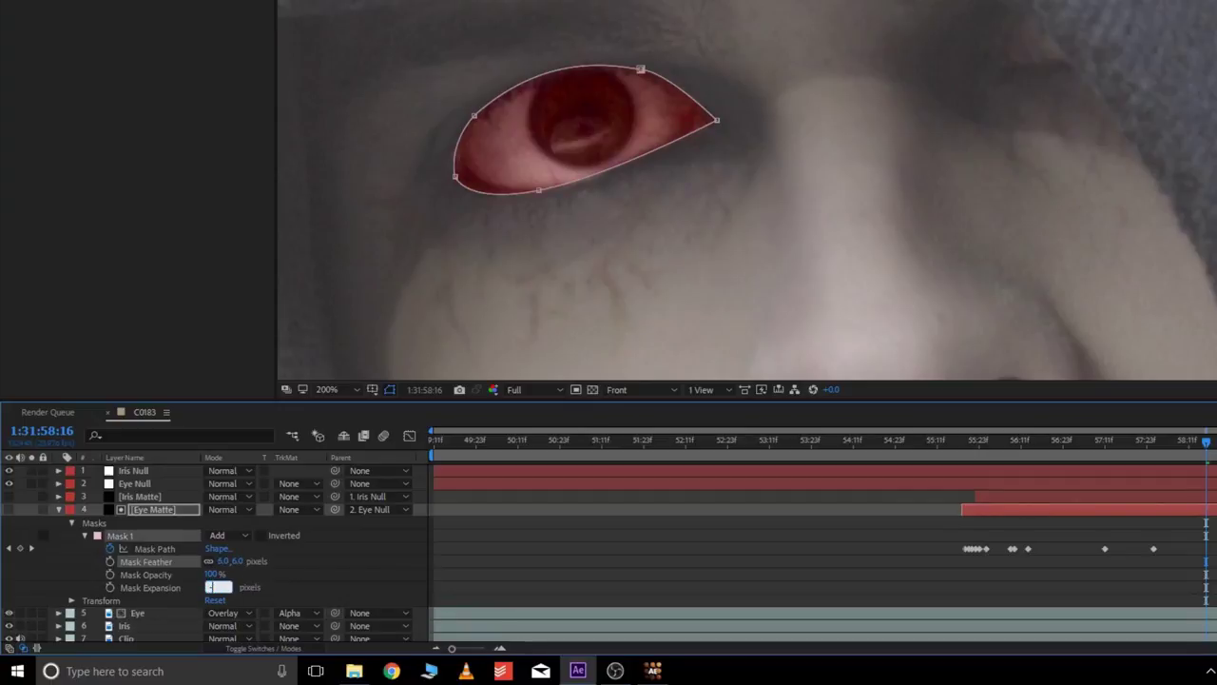
pyautogui.press('Return')
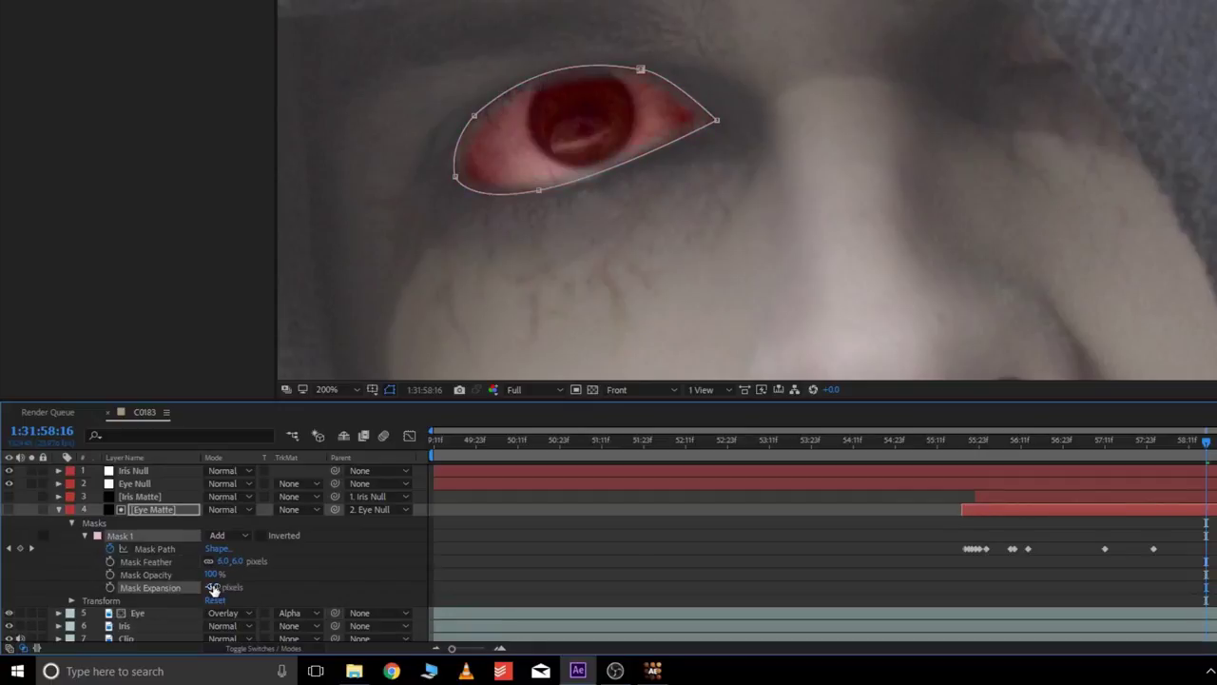
pyautogui.click(572, 558)
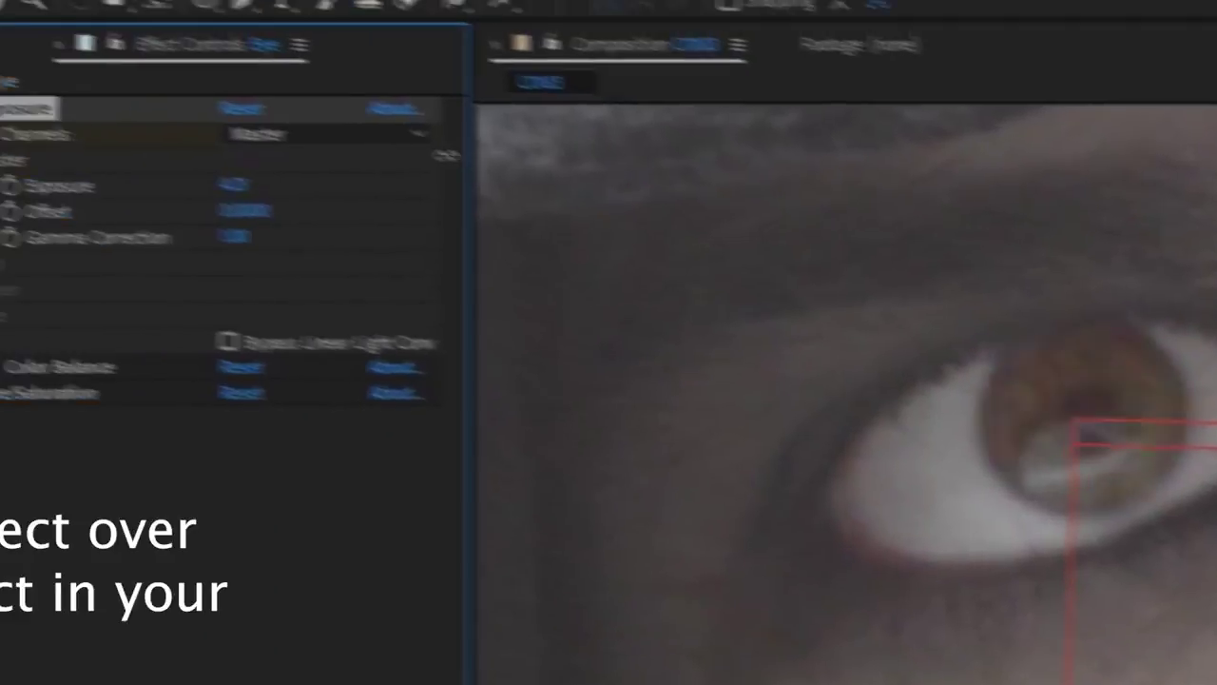
# Lower the Eye layer's exposure to 2.63 and set the Hue/Saturation effect's Master Saturation to 58
pyautogui.moveTo(445, 155); pyautogui.dragTo(363, 161)
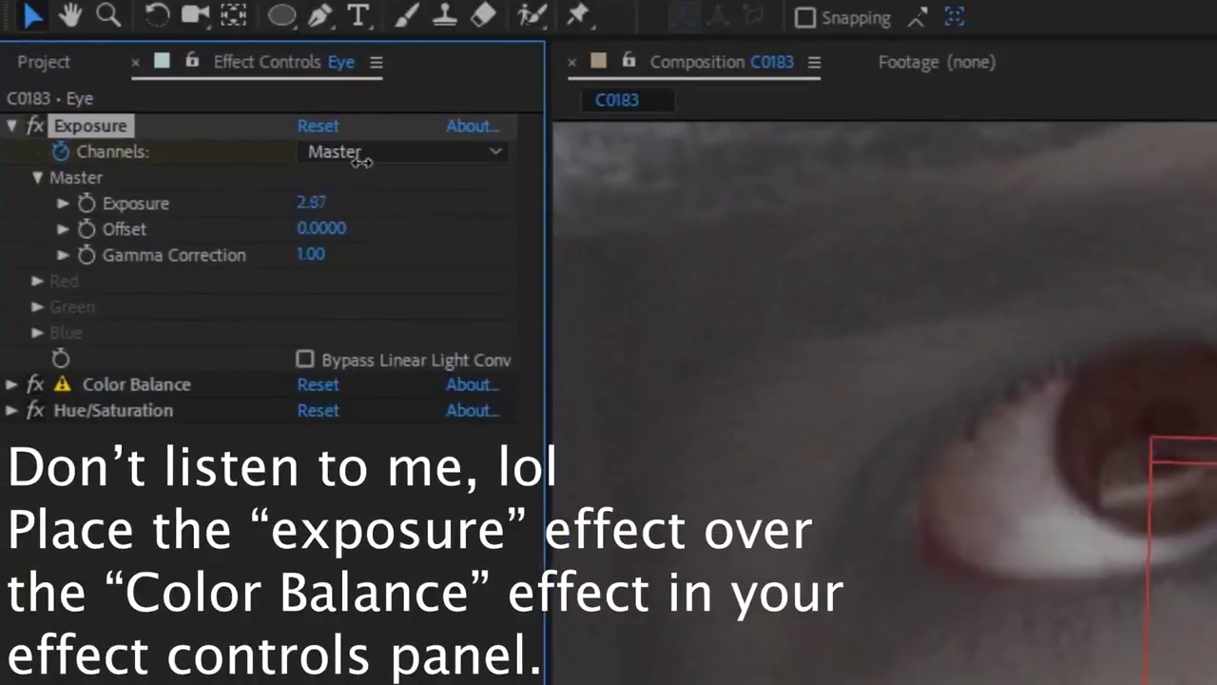
pyautogui.click(11, 410)
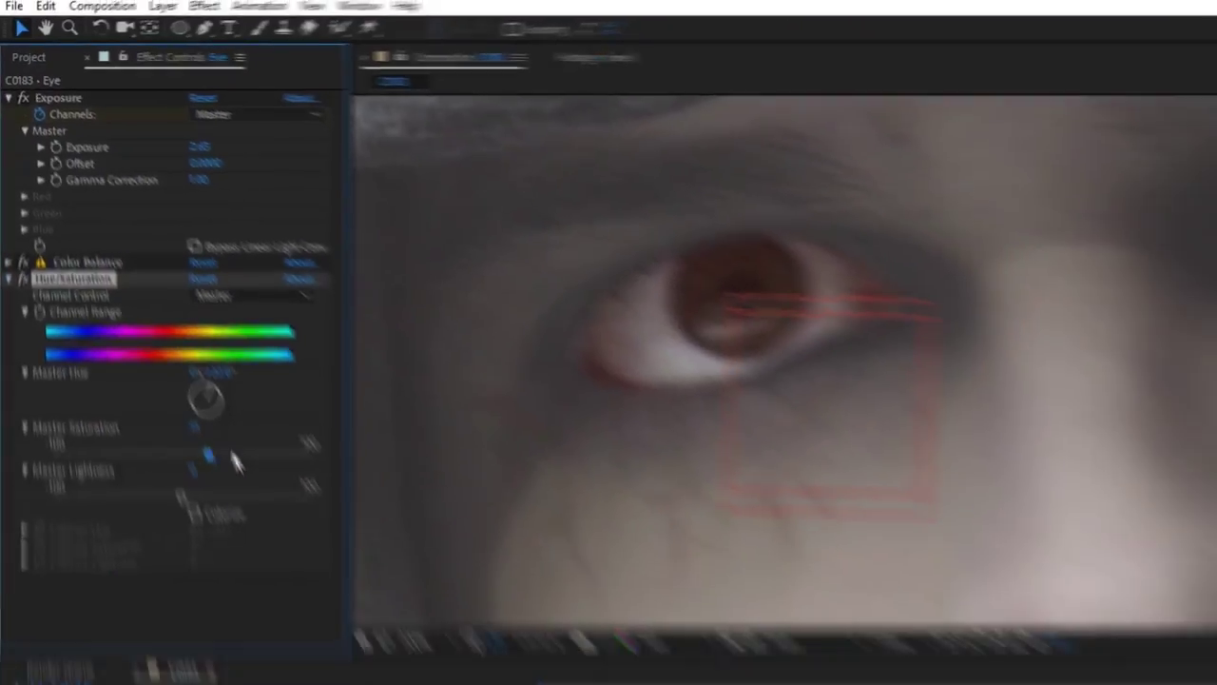
pyautogui.moveTo(287, 684); pyautogui.dragTo(463, 683)
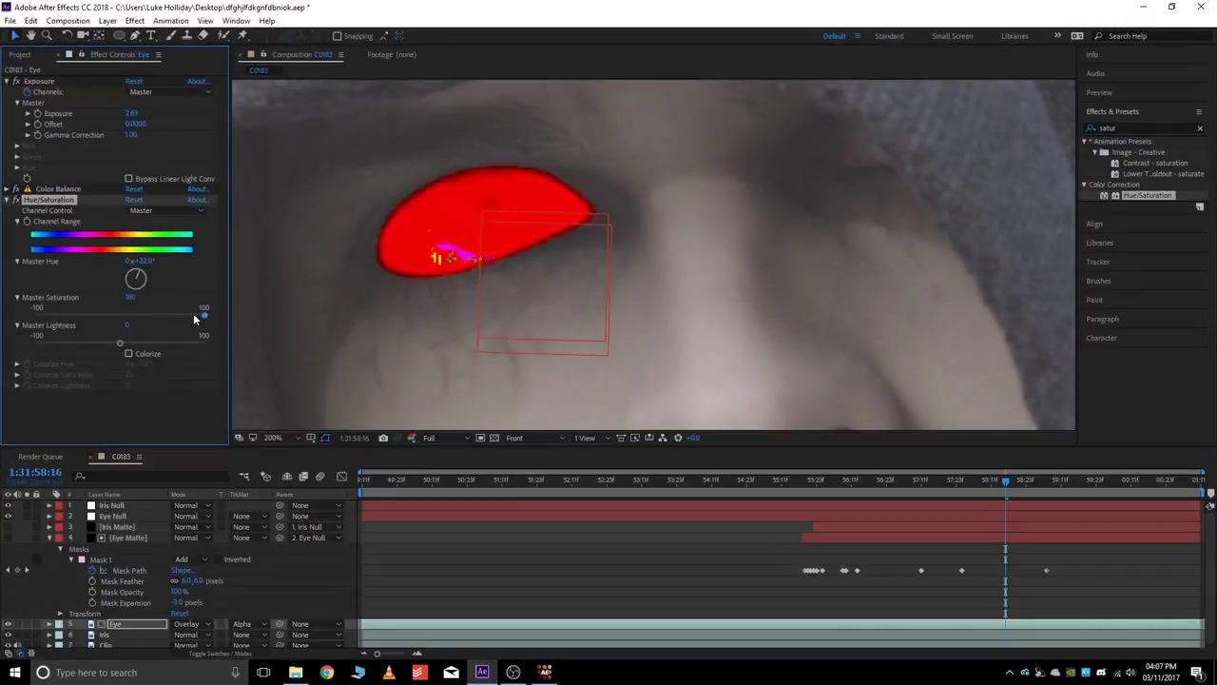
pyautogui.moveTo(193, 314); pyautogui.dragTo(176, 310)
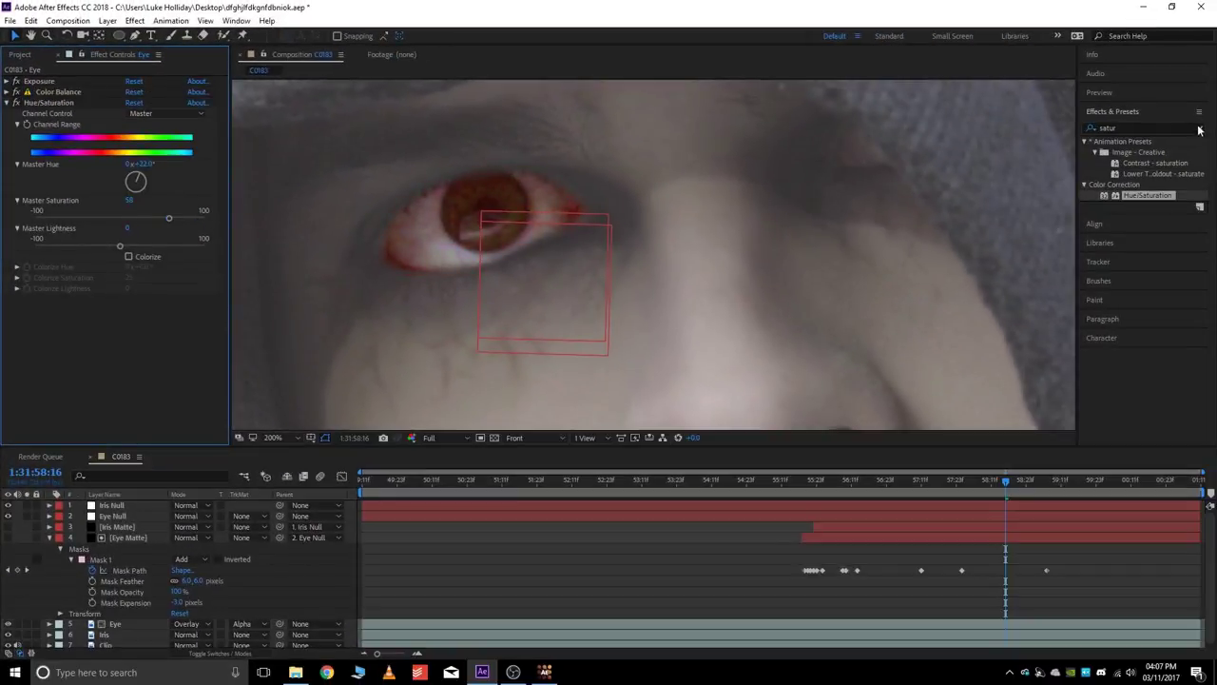
# Apply Brightness & Contrast to the Eye layer and set Contrast to -43
pyautogui.click(1199, 130)
pyautogui.write('bri')
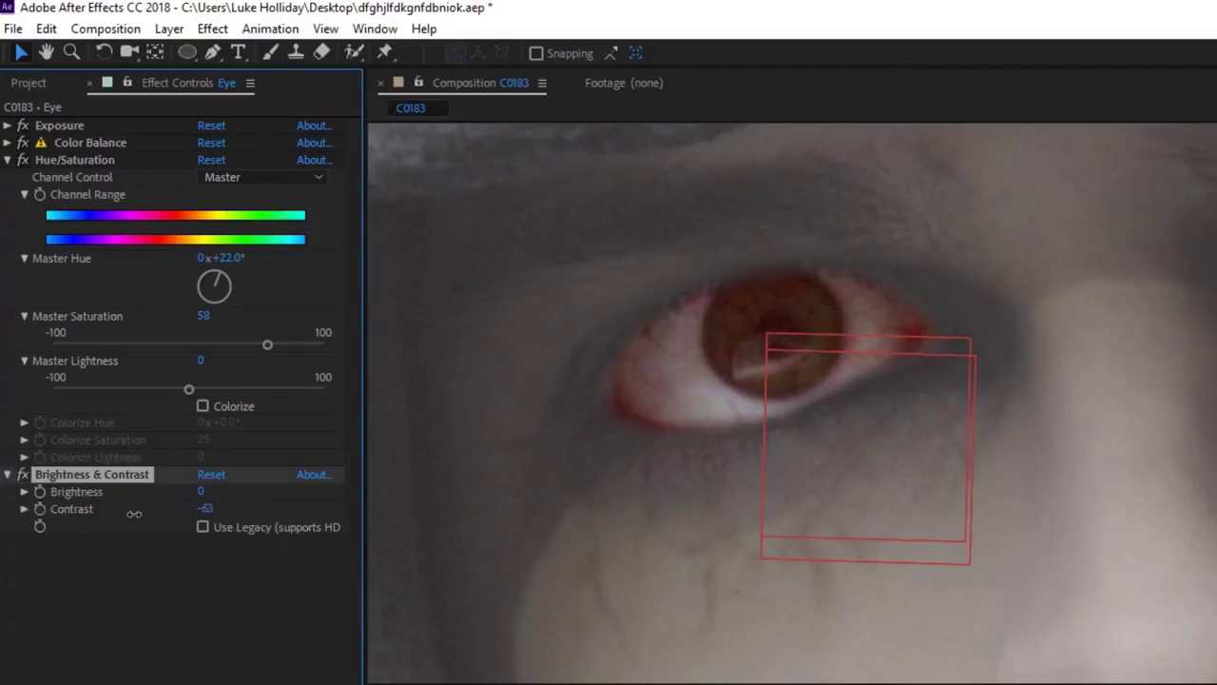
pyautogui.moveTo(218, 514); pyautogui.dragTo(1108, 487)
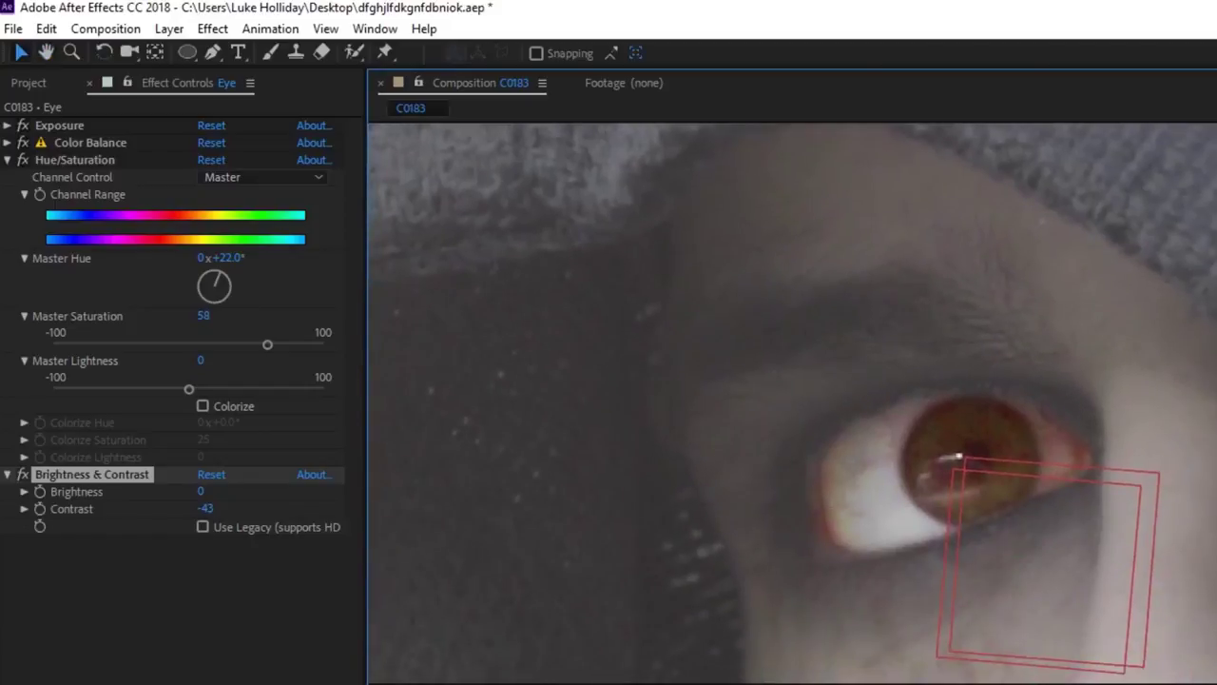
# Keyframe the Eye layer's exposure, raising it to 4.86 and lowering it again, and scrub through the clip to check the eye
pyautogui.moveTo(206, 174); pyautogui.dragTo(427, 96)
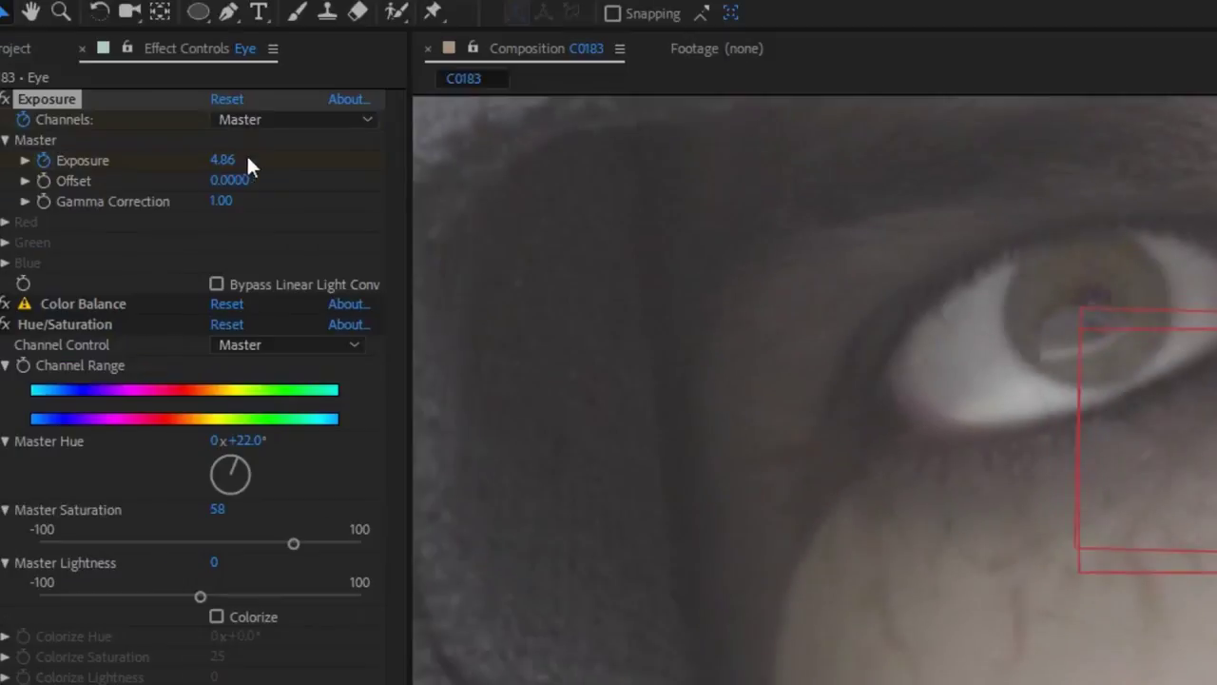
pyautogui.moveTo(223, 159); pyautogui.dragTo(128, 197)
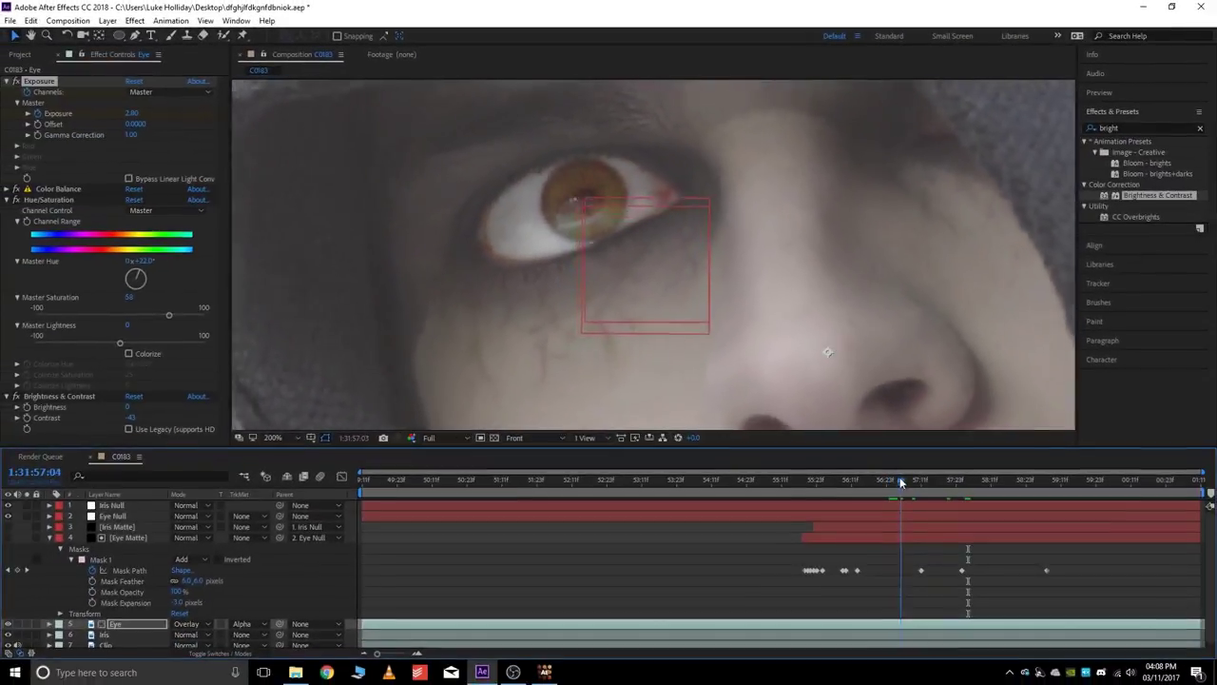
pyautogui.moveTo(944, 482); pyautogui.dragTo(983, 481)
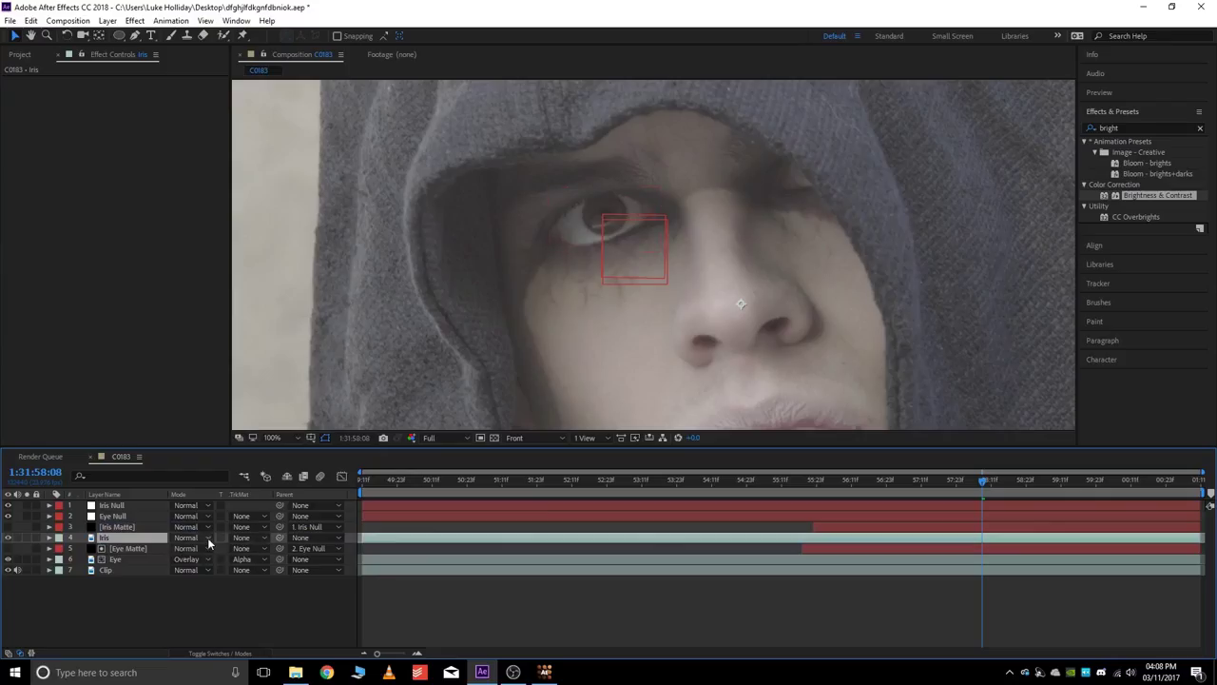
# Give the Iris layer beneath Iris Matte an Alpha track matte and apply the Levels effect to it
pyautogui.click(208, 538)
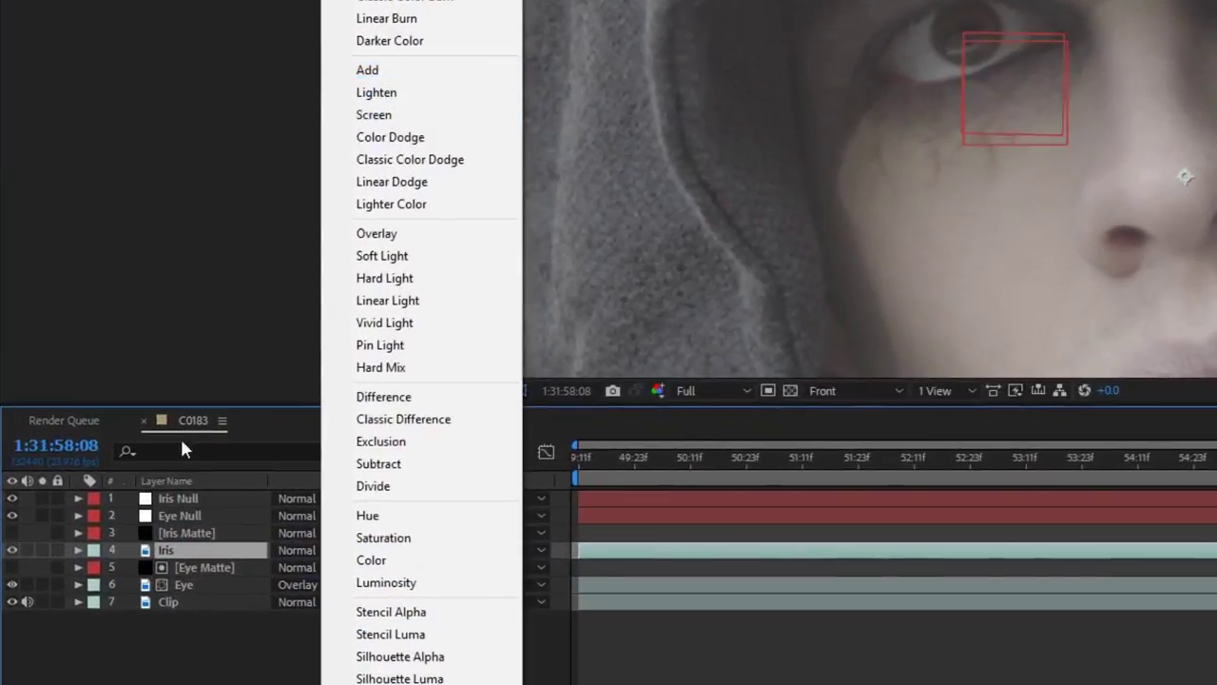
pyautogui.click(180, 435)
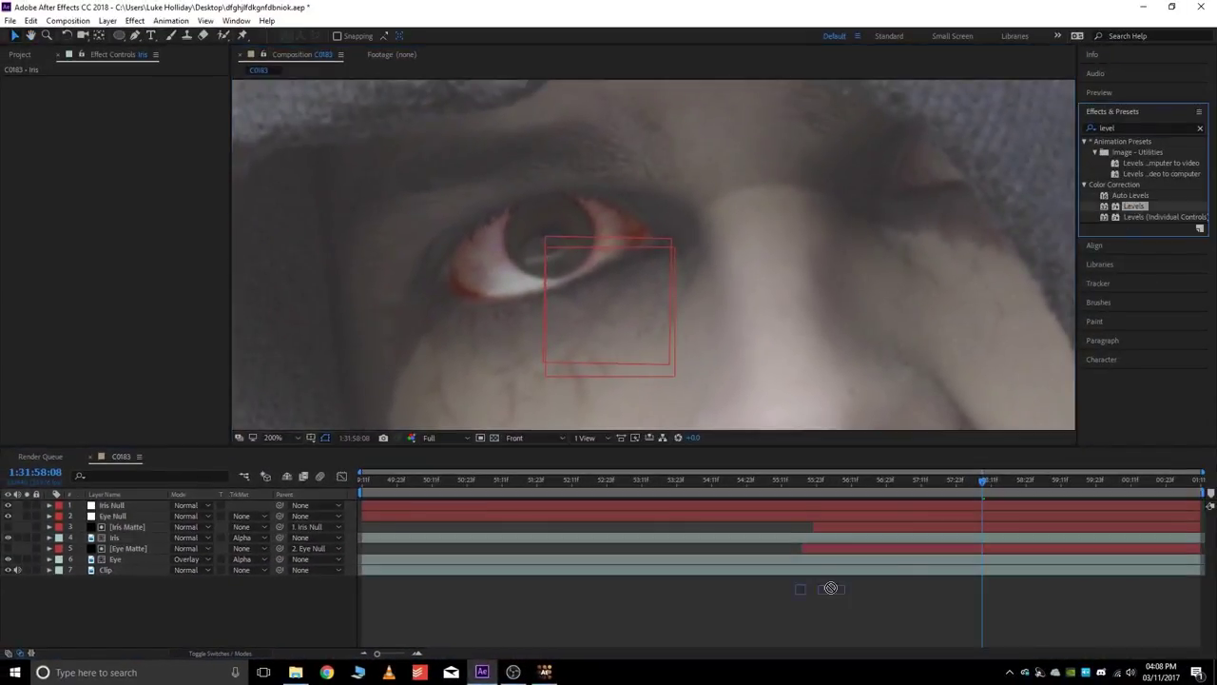
pyautogui.moveTo(1133, 205); pyautogui.dragTo(969, 539)
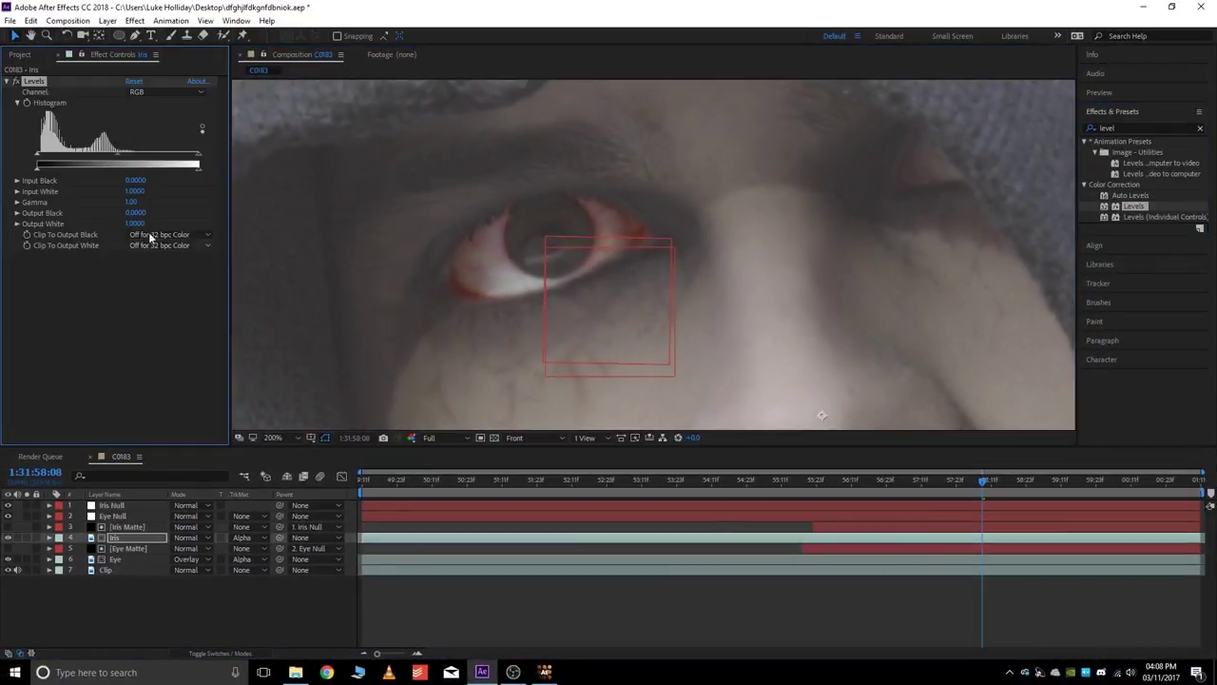
# Apply Brightness & Contrast to the Iris layer with Brightness 150 and Contrast -100, and move the effect above Levels
pyautogui.click(1199, 128)
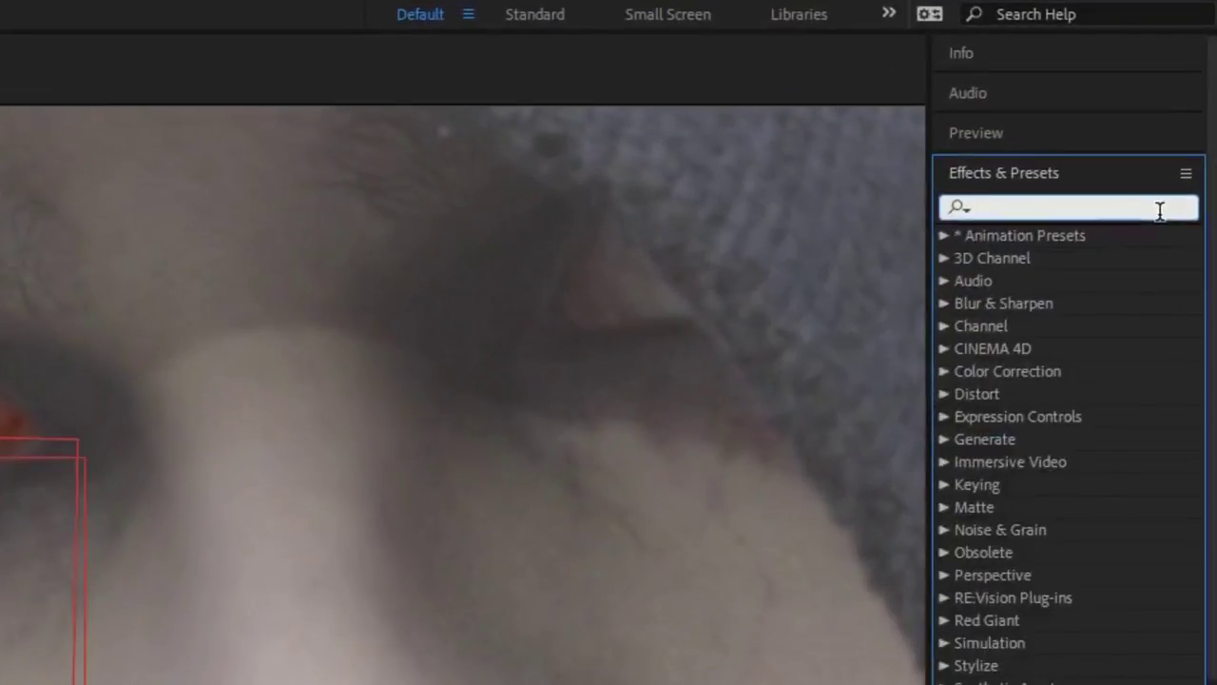
pyautogui.write('bright')
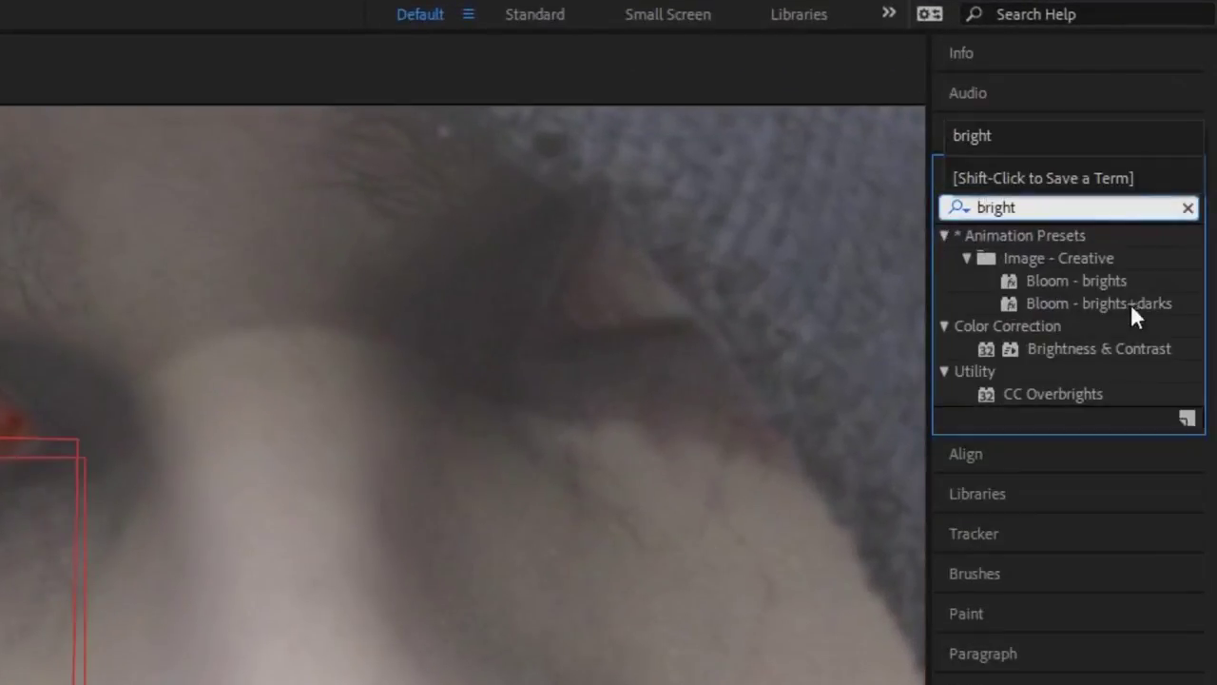
pyautogui.moveTo(1096, 345); pyautogui.dragTo(980, 539)
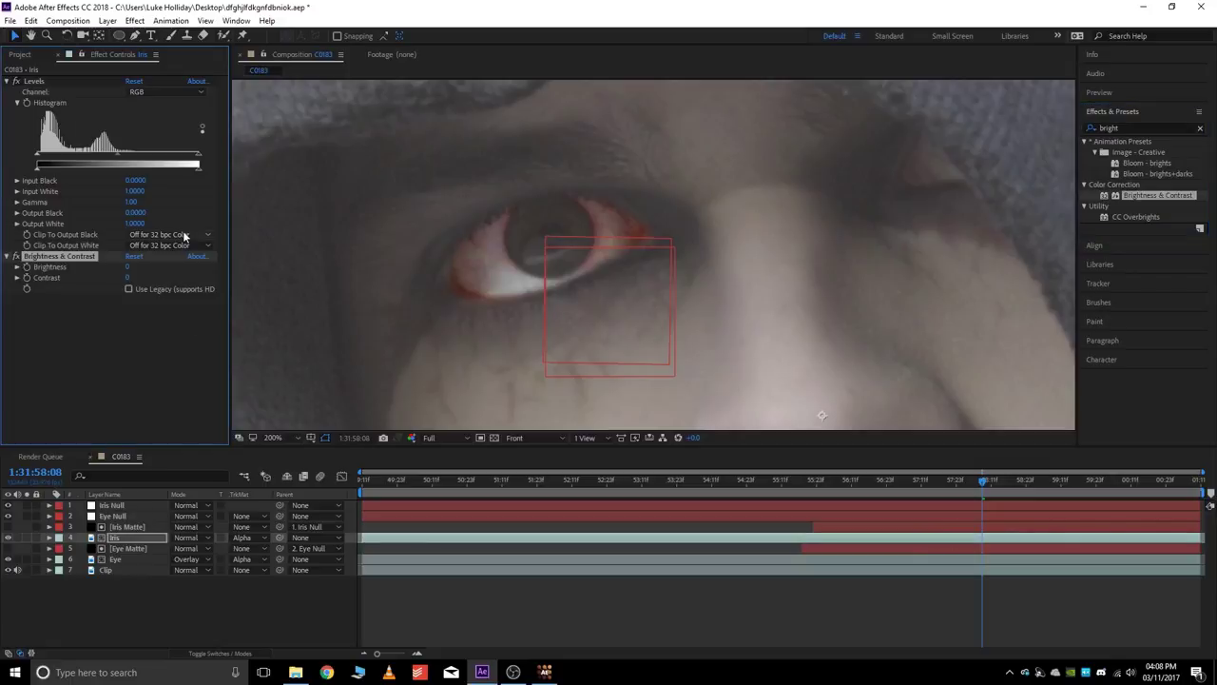
pyautogui.moveTo(130, 267); pyautogui.dragTo(355, 268)
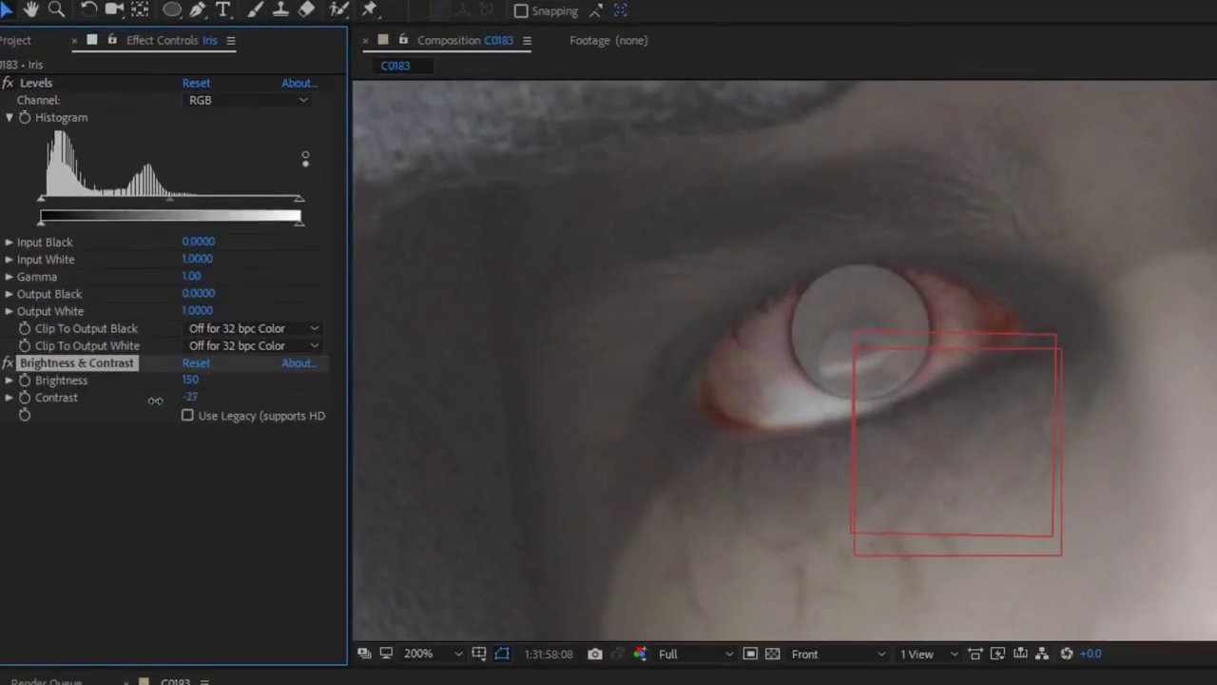
pyautogui.moveTo(155, 400); pyautogui.dragTo(43, 397)
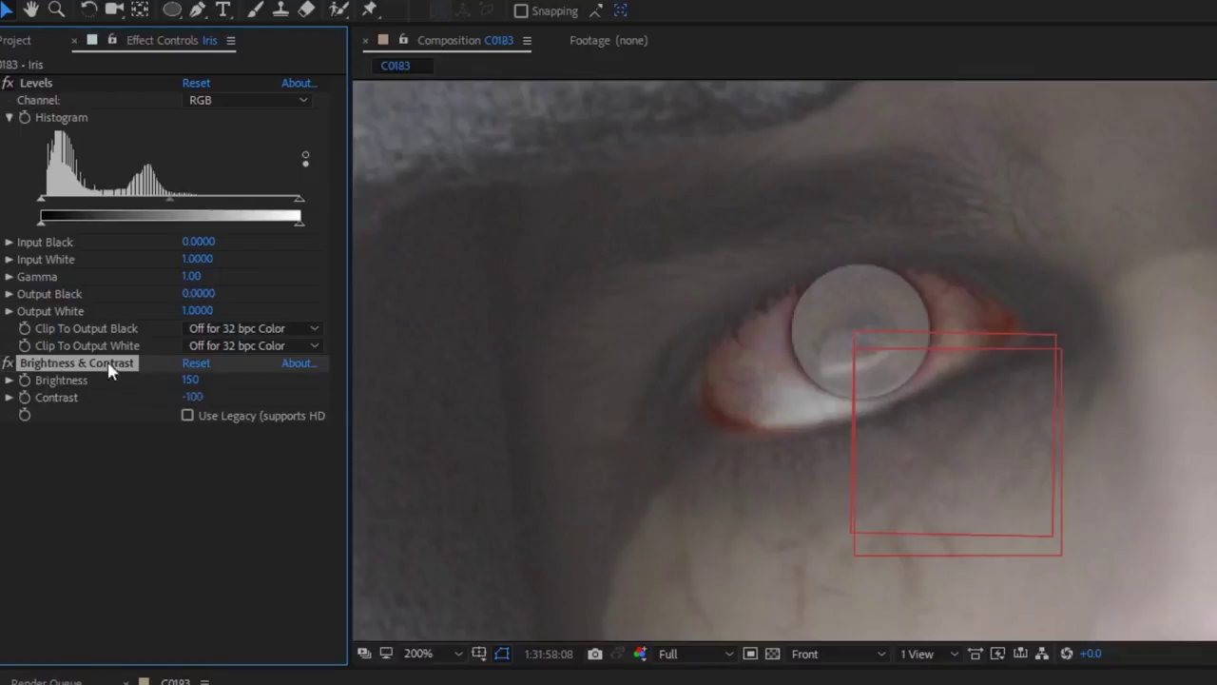
pyautogui.moveTo(93, 369); pyautogui.dragTo(63, 78)
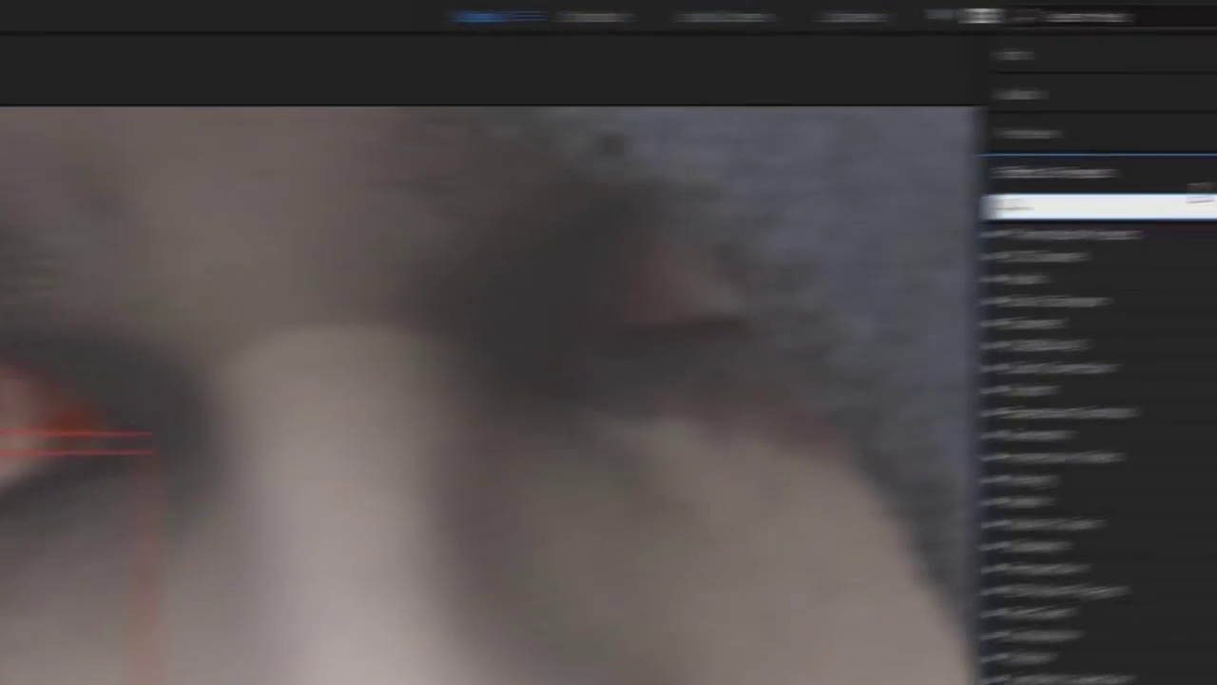
# Apply Hue/Saturation to the Iris layer and lower Master Saturation to -100
pyautogui.write('satur')
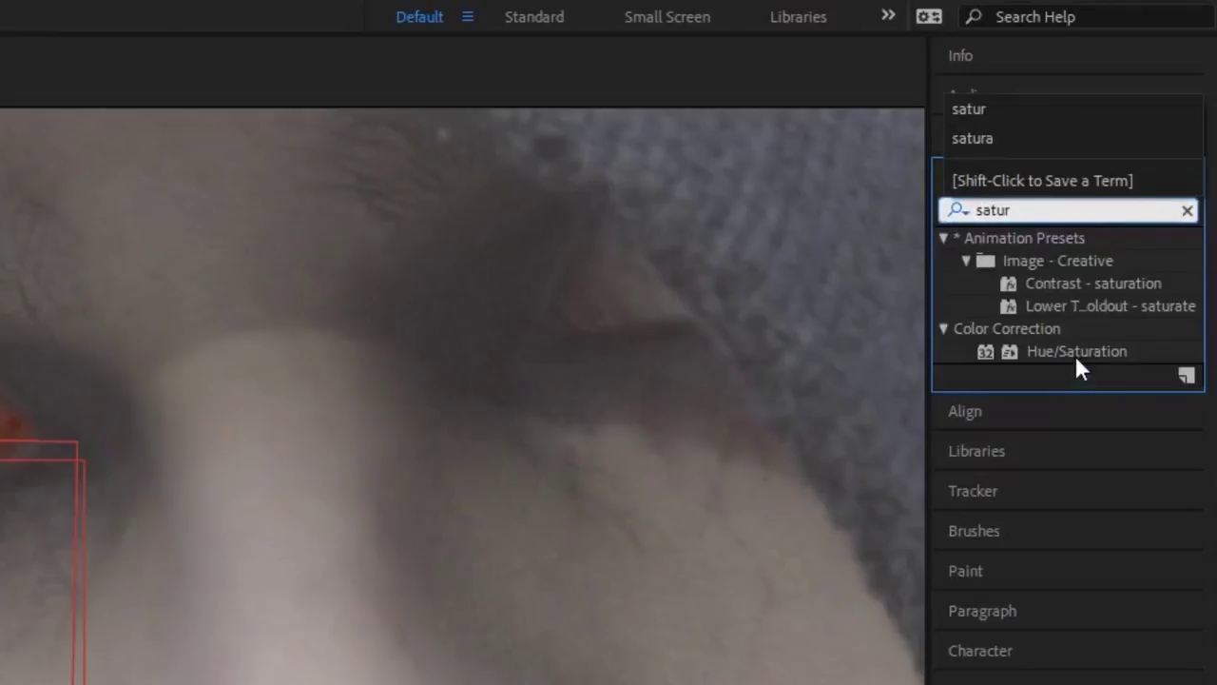
pyautogui.doubleClick(1074, 351)
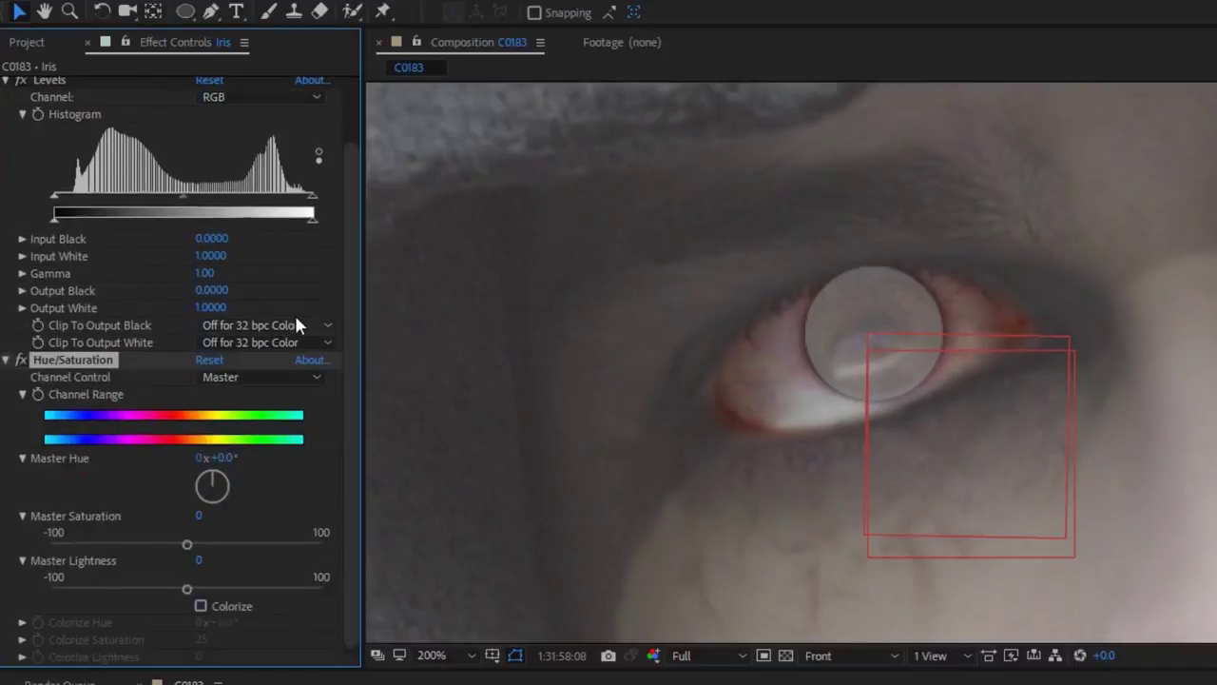
pyautogui.moveTo(186, 544); pyautogui.dragTo(2, 543)
pyautogui.click(7, 360)
# Set the Iris Matte mask's feather to 3 pixels and its expansion to -3 pixels
pyautogui.click(199, 557)
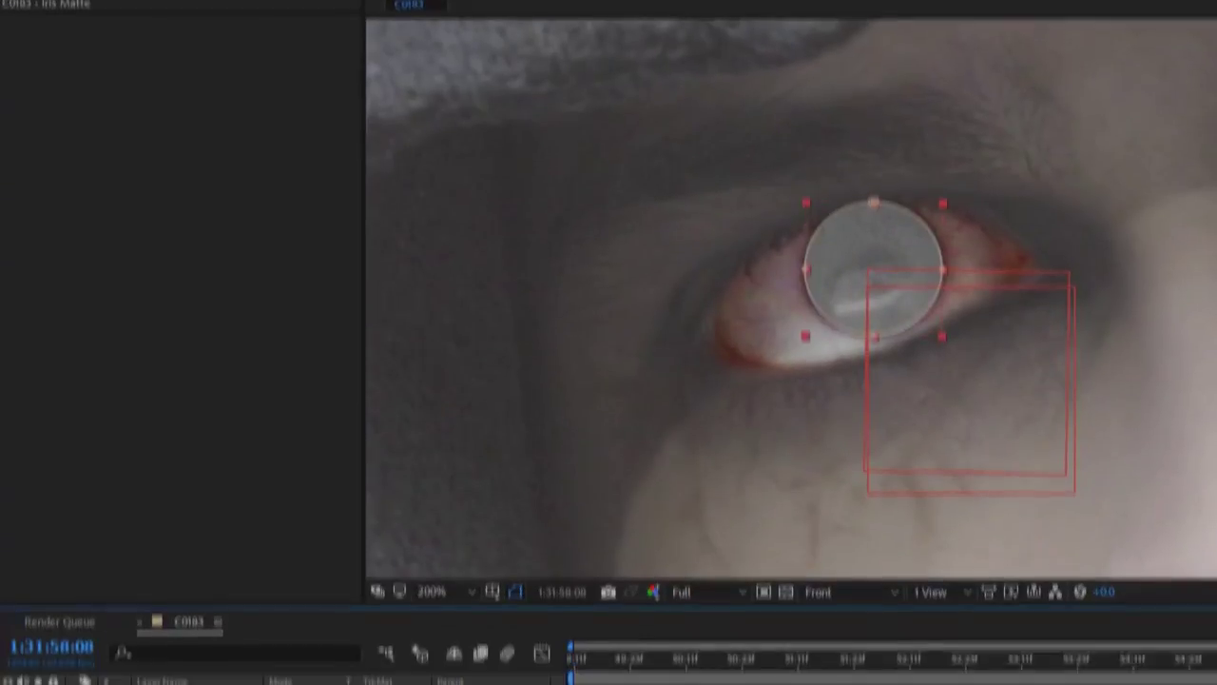
pyautogui.click(74, 556)
pyautogui.click(107, 583)
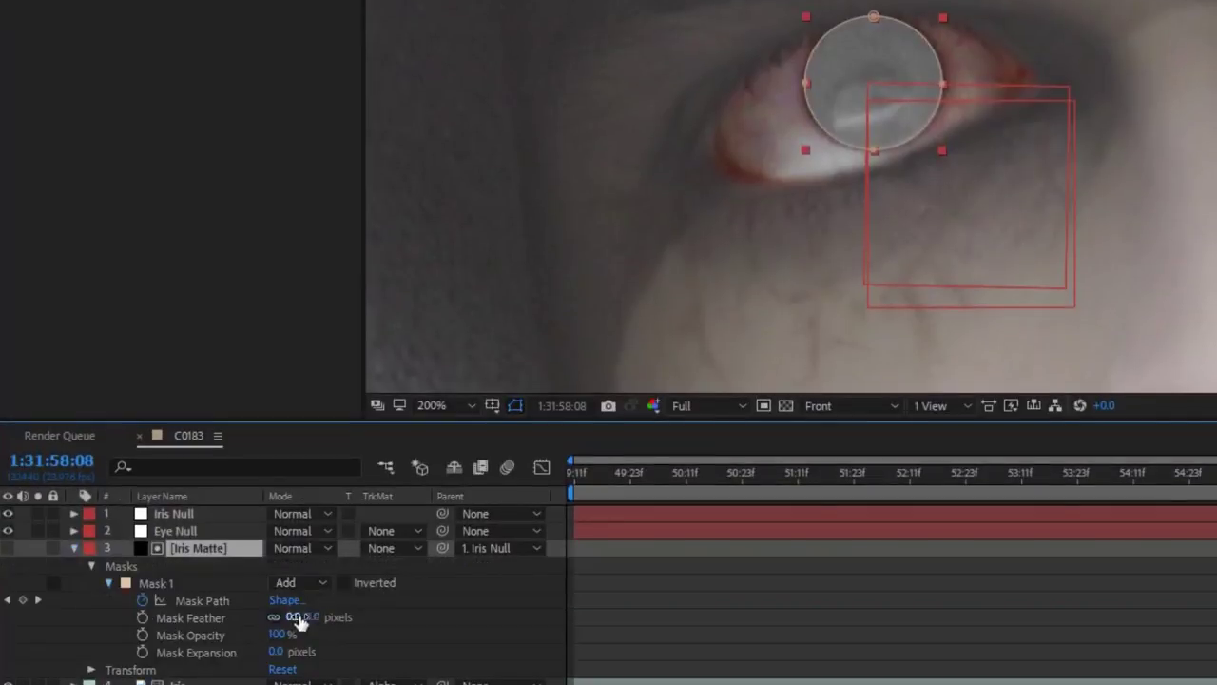
pyautogui.click(316, 616)
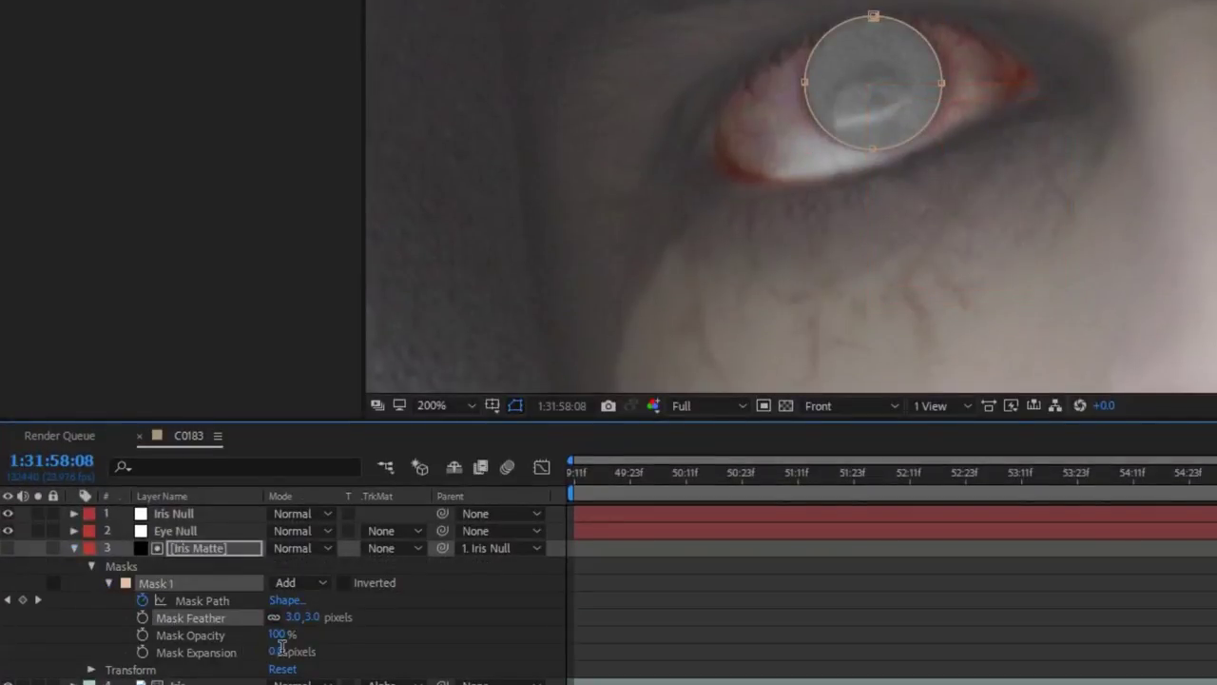
pyautogui.click(277, 651)
pyautogui.write('-3')
pyautogui.press('Return')
pyautogui.click(904, 602)
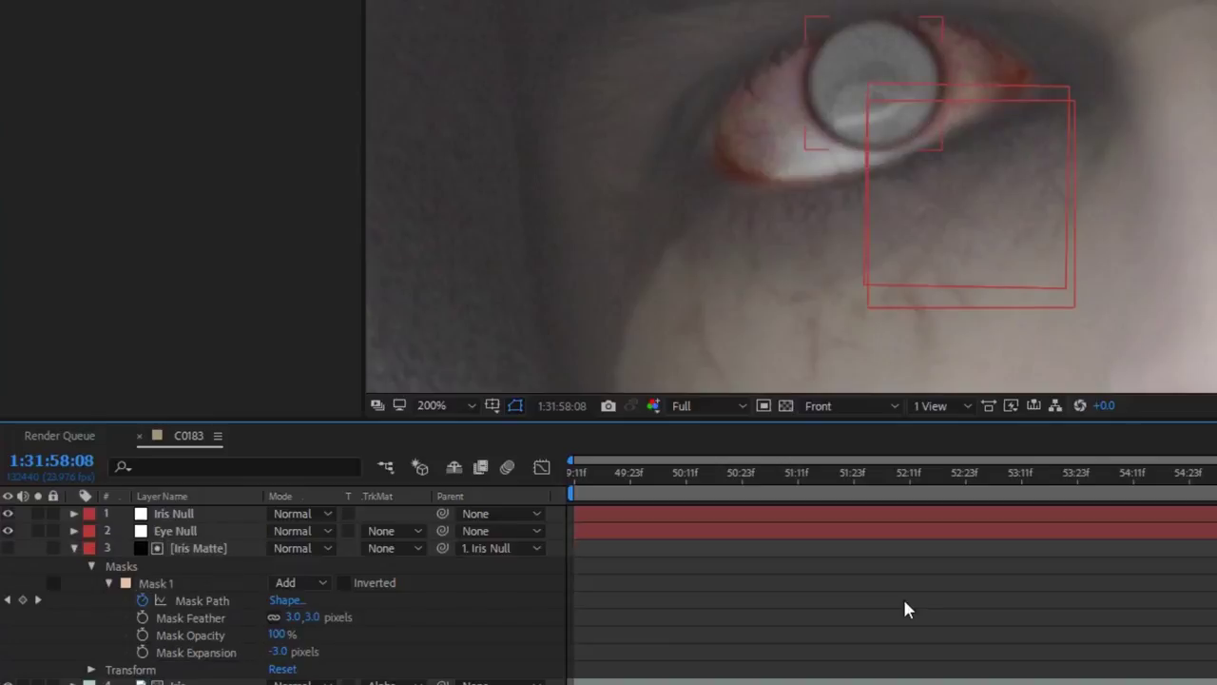
# Soften the Iris Matte mask further with a 5-pixel feather and a -5-pixel expansion
pyautogui.write('4')
pyautogui.press('Return')
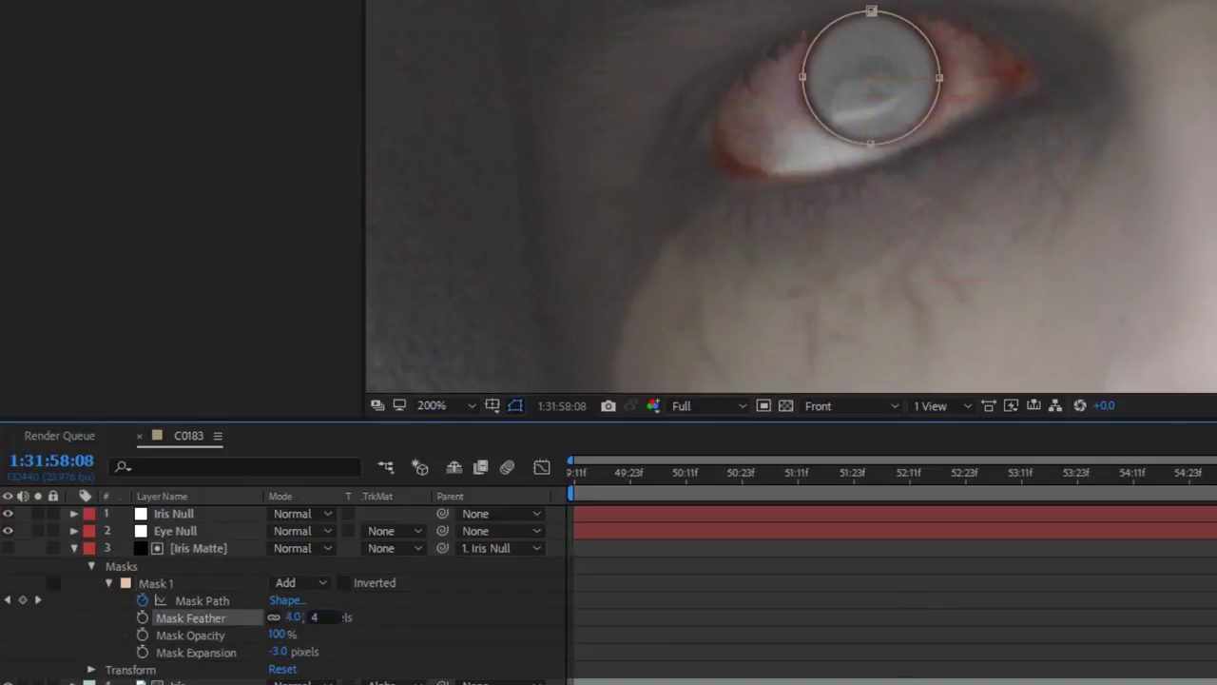
pyautogui.moveTo(266, 651); pyautogui.dragTo(264, 650)
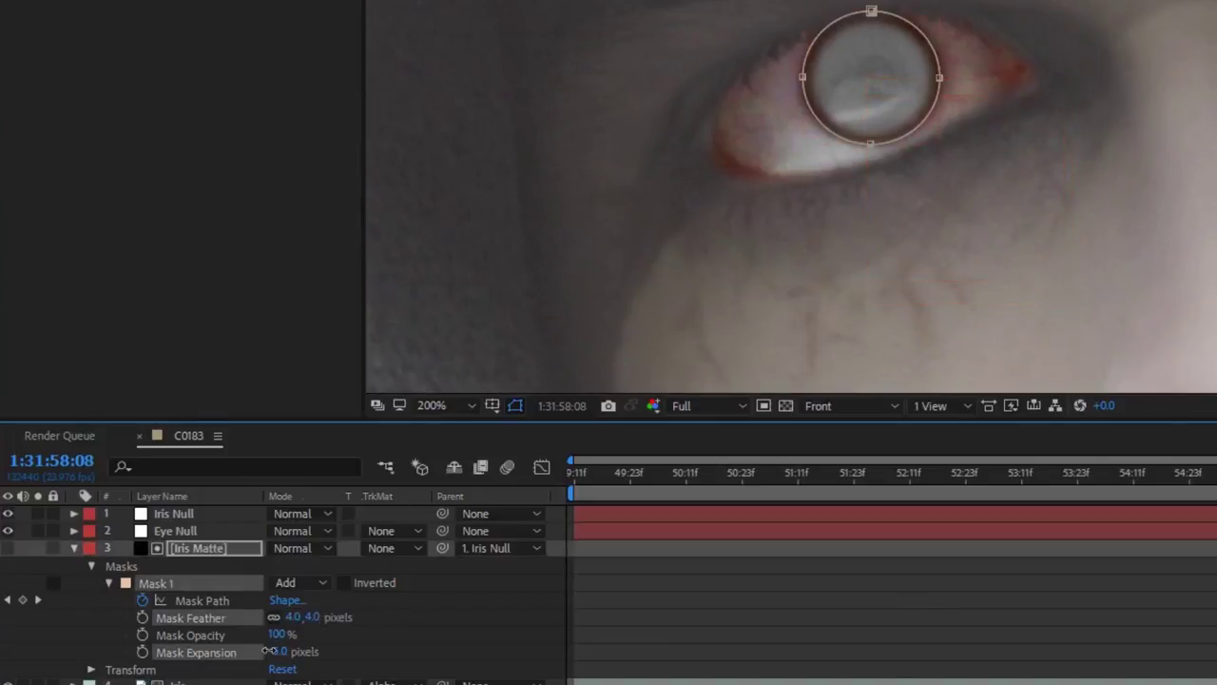
pyautogui.click(316, 617)
pyautogui.write('5')
pyautogui.press('Return')
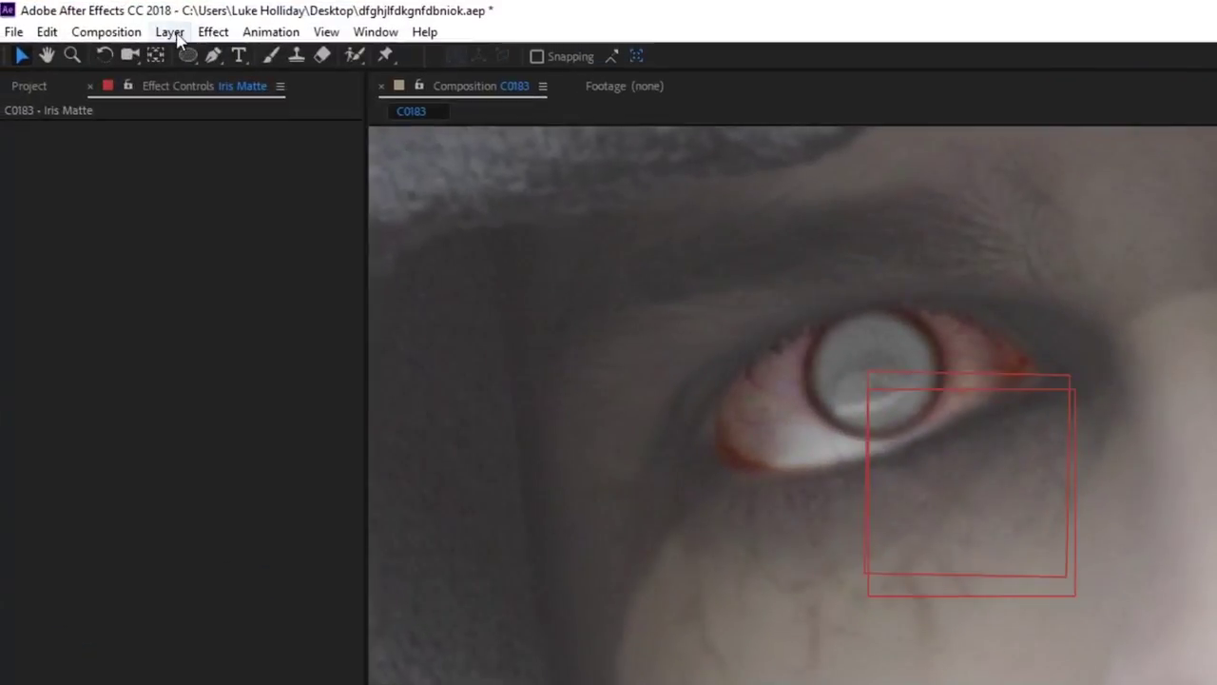
# Create a new 1920 x 1080 solid in a very dark red, hex 040202
pyautogui.click(170, 32)
pyautogui.moveTo(199, 52)
pyautogui.click(581, 75)
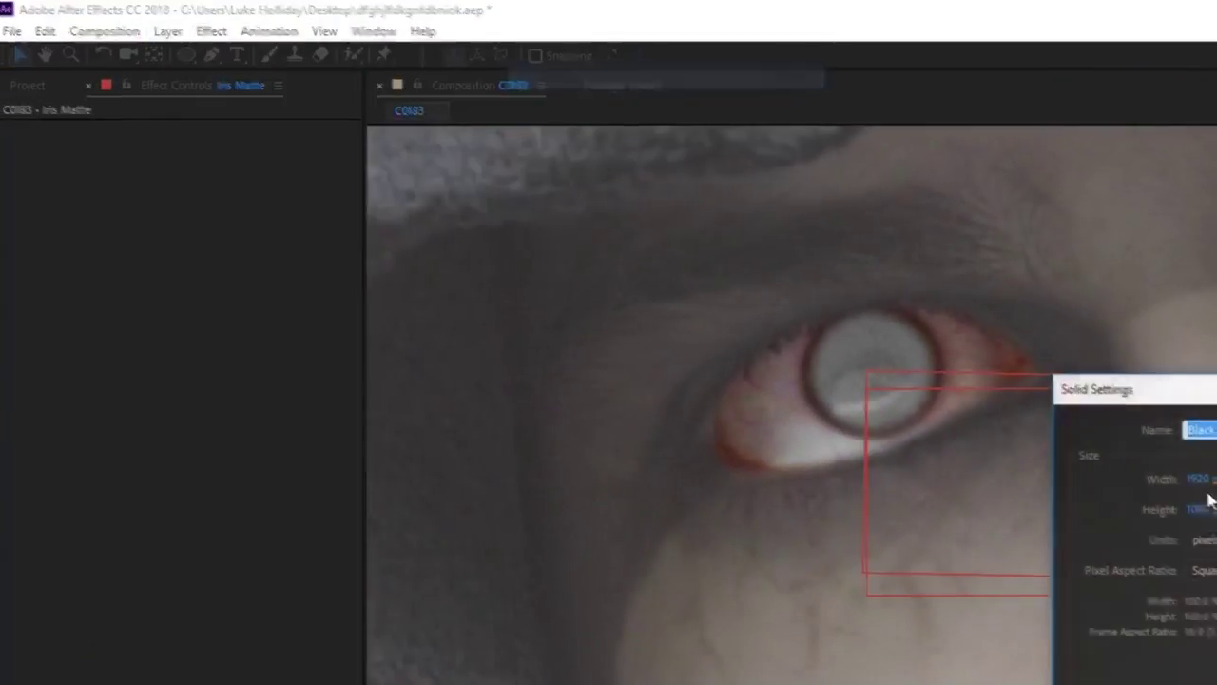
pyautogui.click(627, 487)
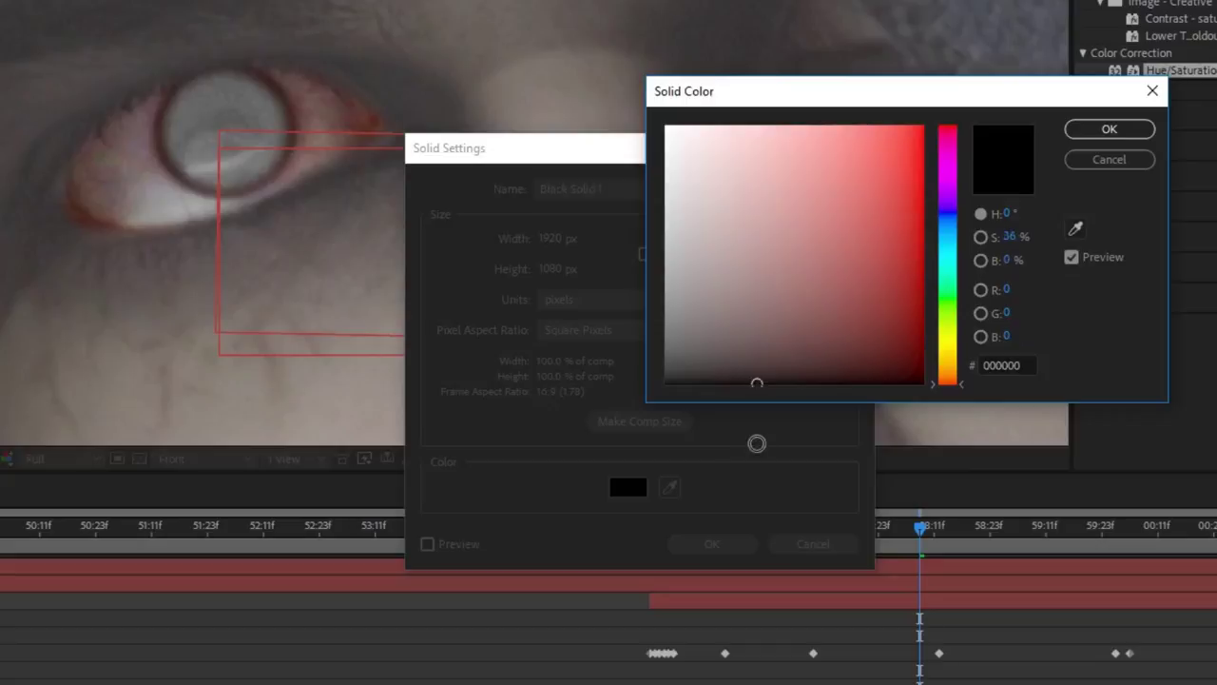
pyautogui.moveTo(789, 383)
pyautogui.mouseDown()
pyautogui.moveTo(807, 364)
pyautogui.moveTo(802, 389)
pyautogui.moveTo(784, 379)
pyautogui.mouseUp()
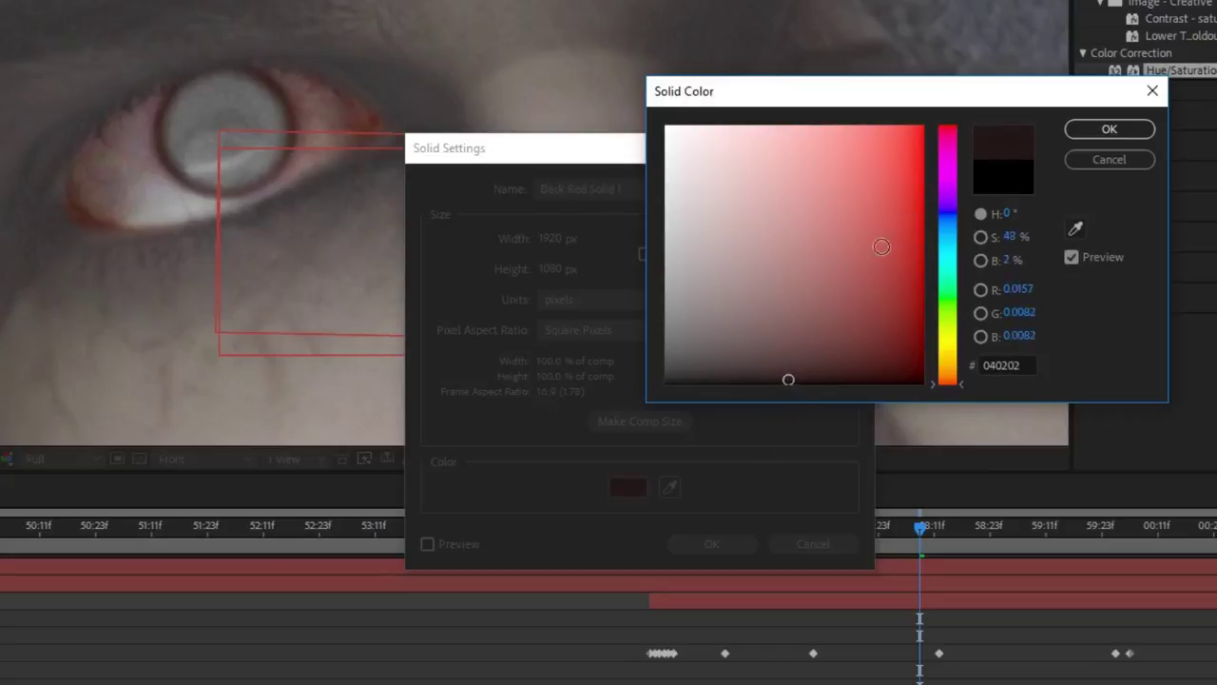
pyautogui.click(1129, 130)
pyautogui.click(747, 544)
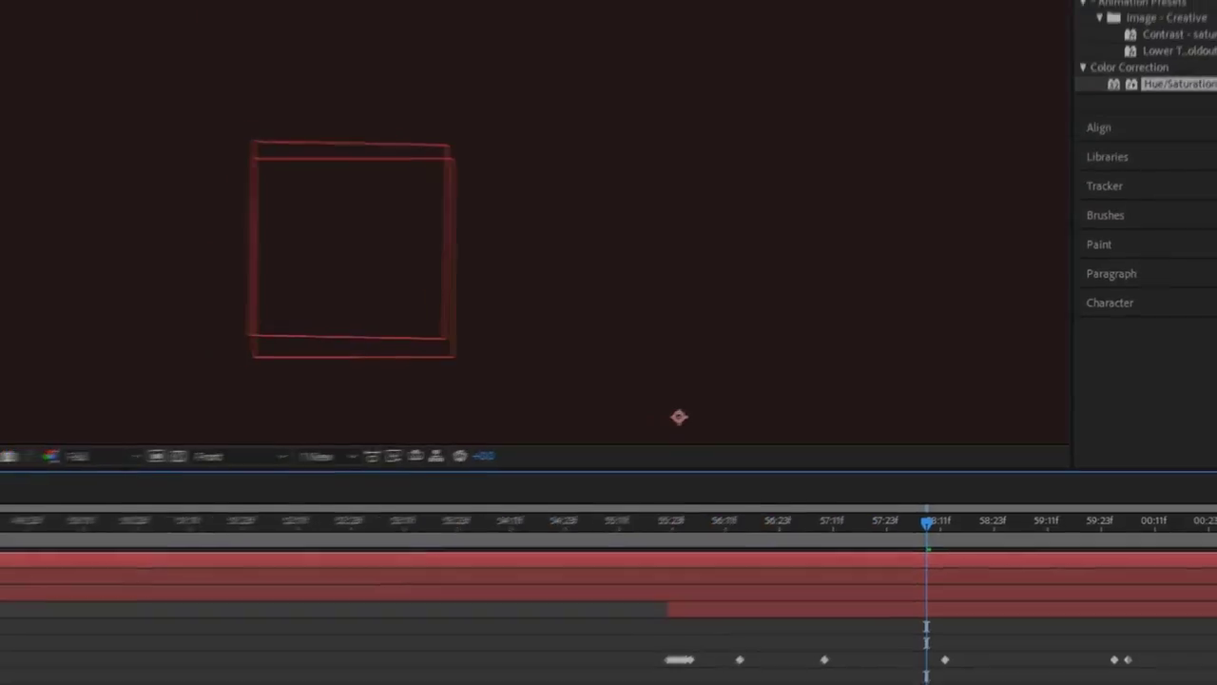
# Hide the dark red solid, draw a curved, slit-shaped pupil mask on it across the iris with the Pen tool, and show it again
pyautogui.click(8, 504)
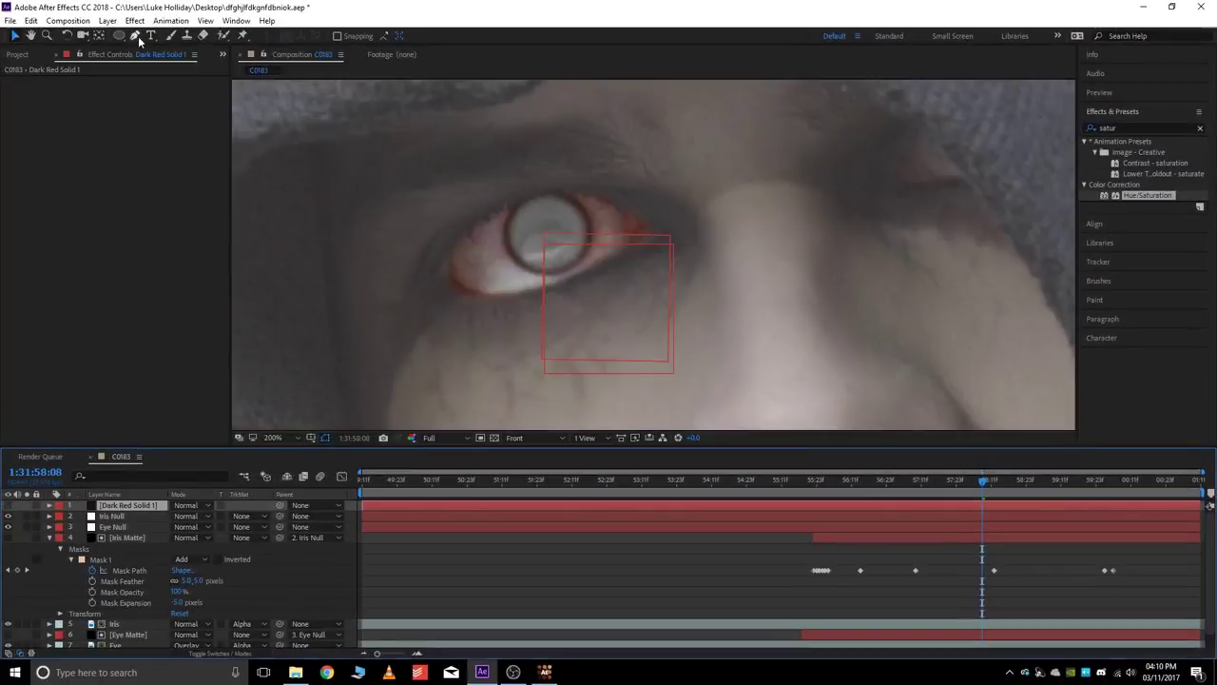
pyautogui.click(135, 35)
pyautogui.scroll(4, 622, 258)
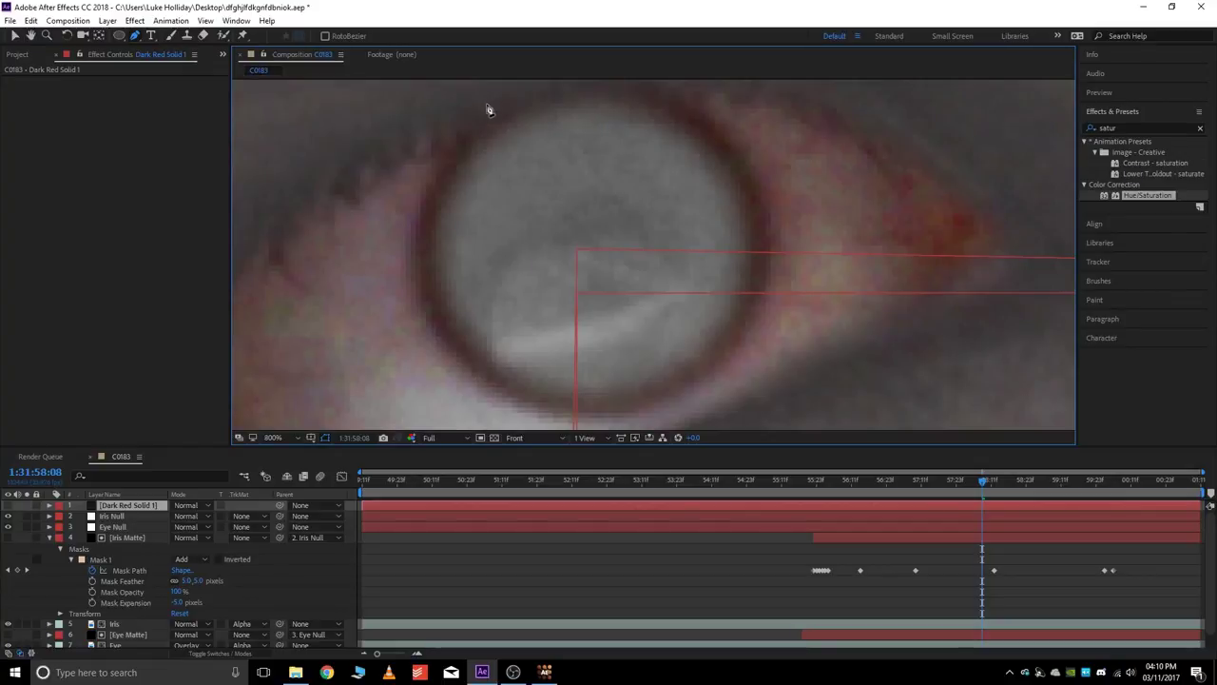
pyautogui.moveTo(625, 373); pyautogui.dragTo(639, 390)
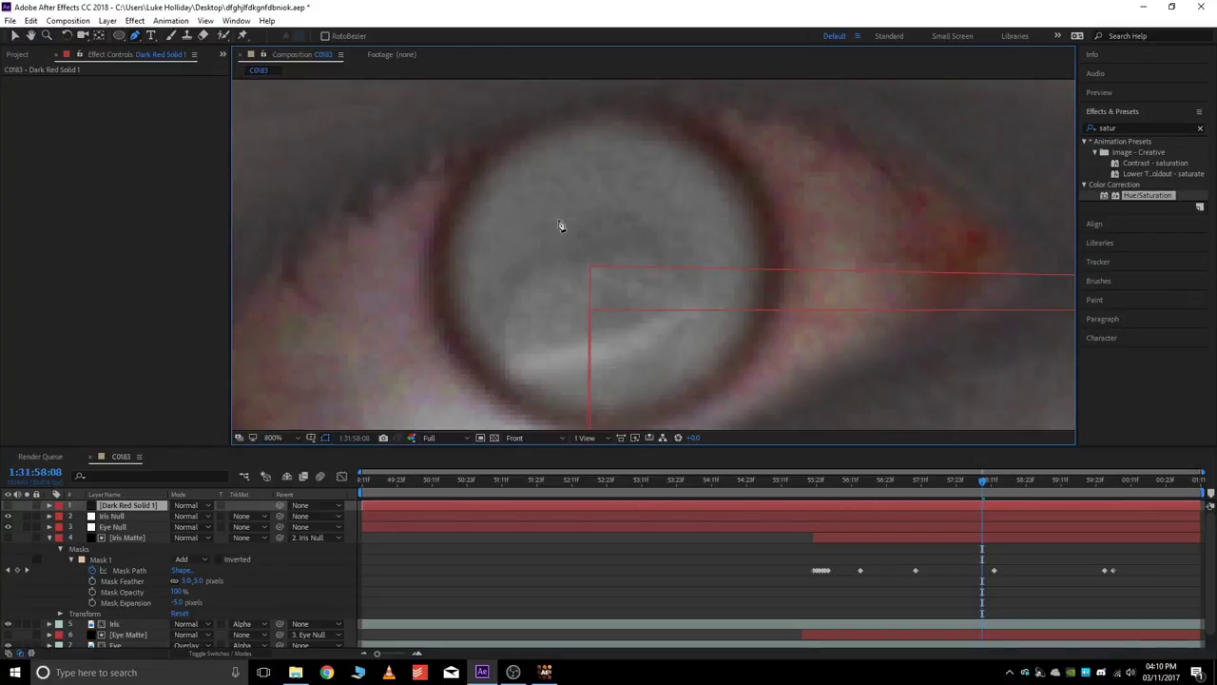
pyautogui.click(565, 136)
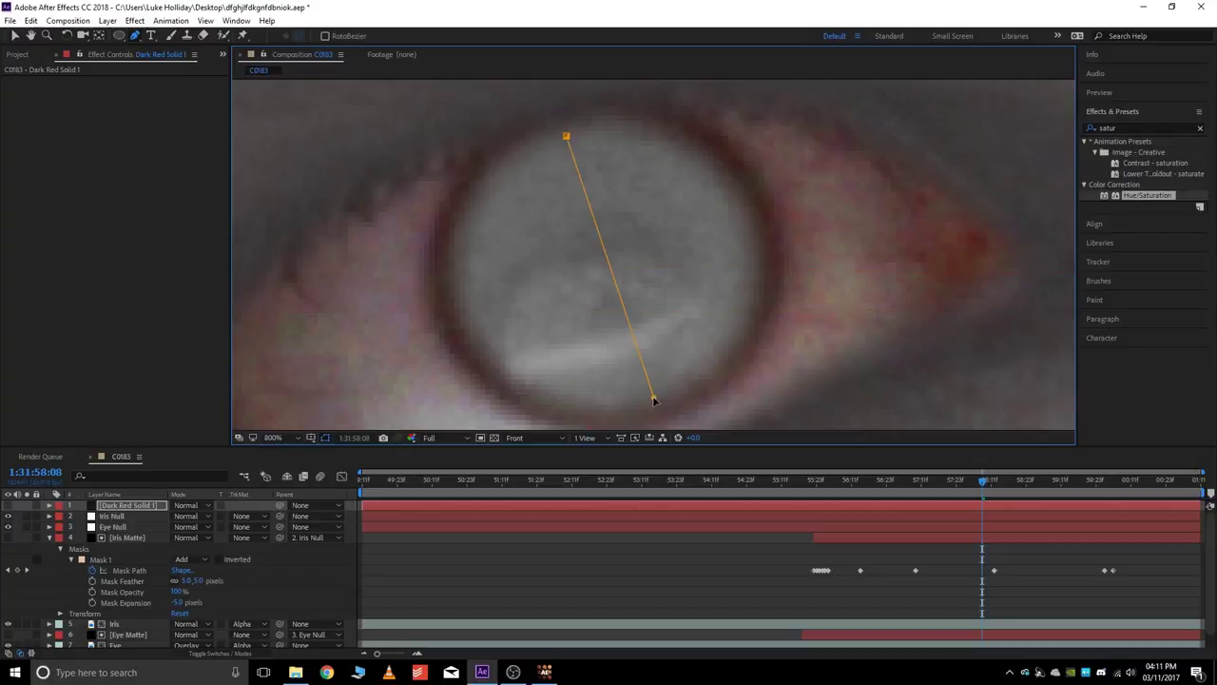
pyautogui.moveTo(653, 400); pyautogui.dragTo(730, 362)
pyautogui.moveTo(677, 175); pyautogui.dragTo(693, 231)
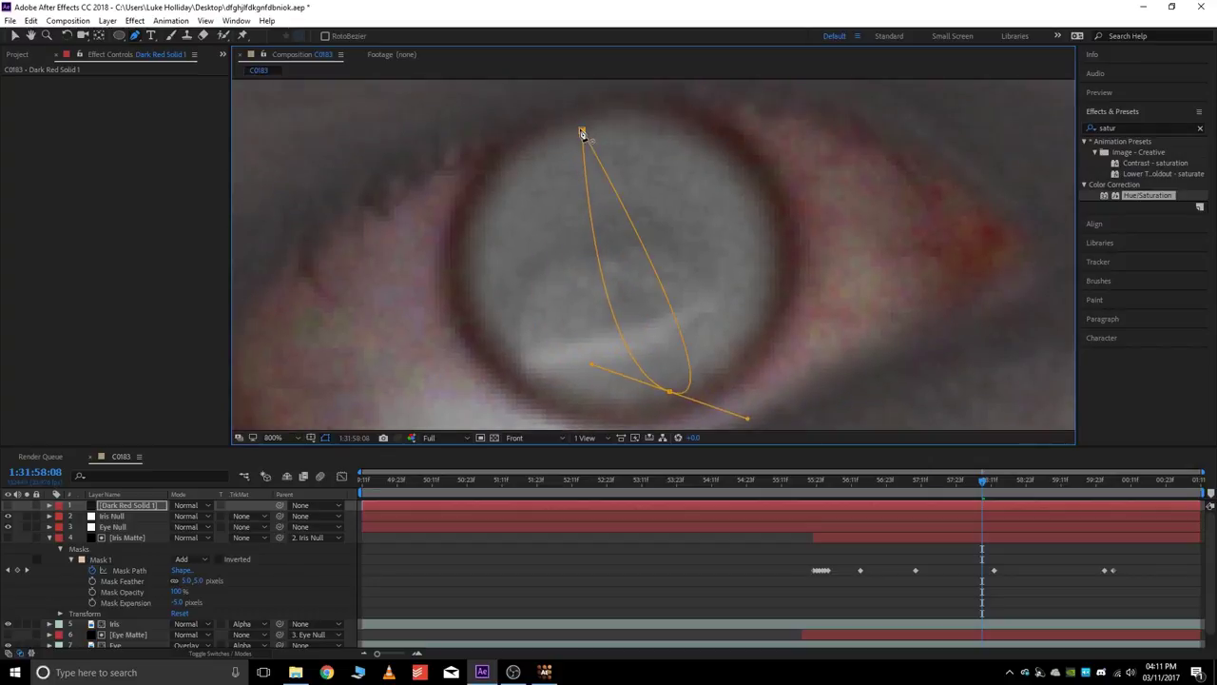
pyautogui.moveTo(582, 131)
pyautogui.mouseDown()
pyautogui.moveTo(531, 141)
pyautogui.moveTo(558, 135)
pyautogui.mouseUp()
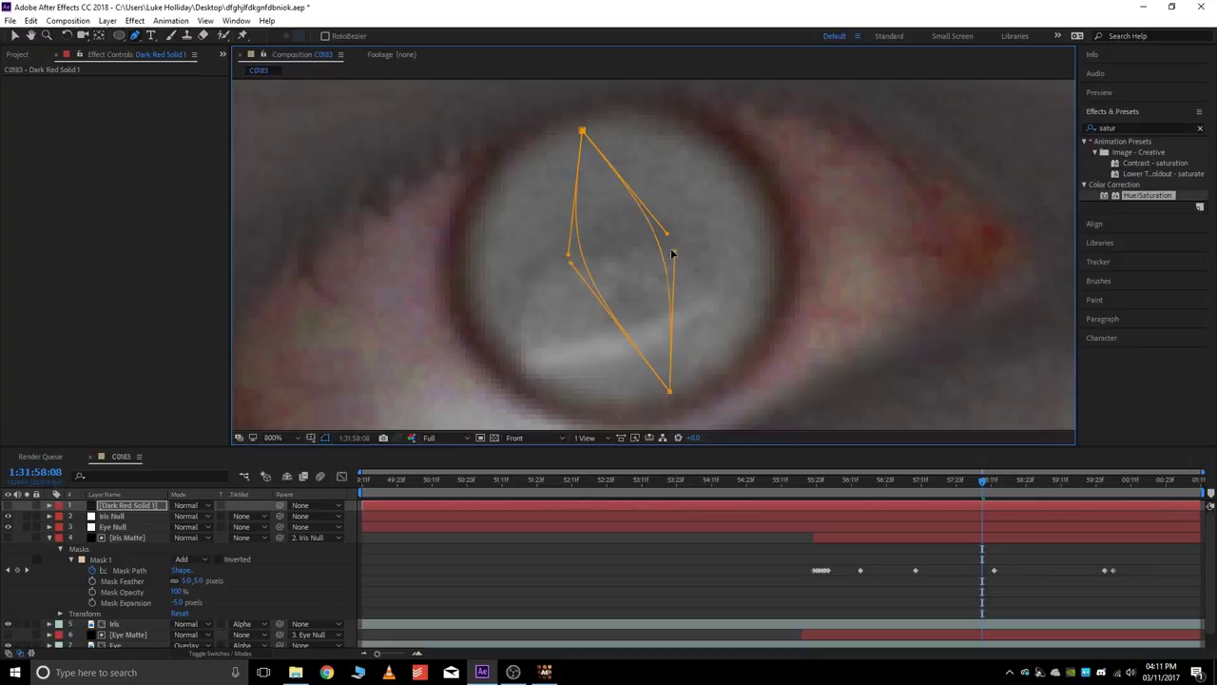
pyautogui.click(8, 506)
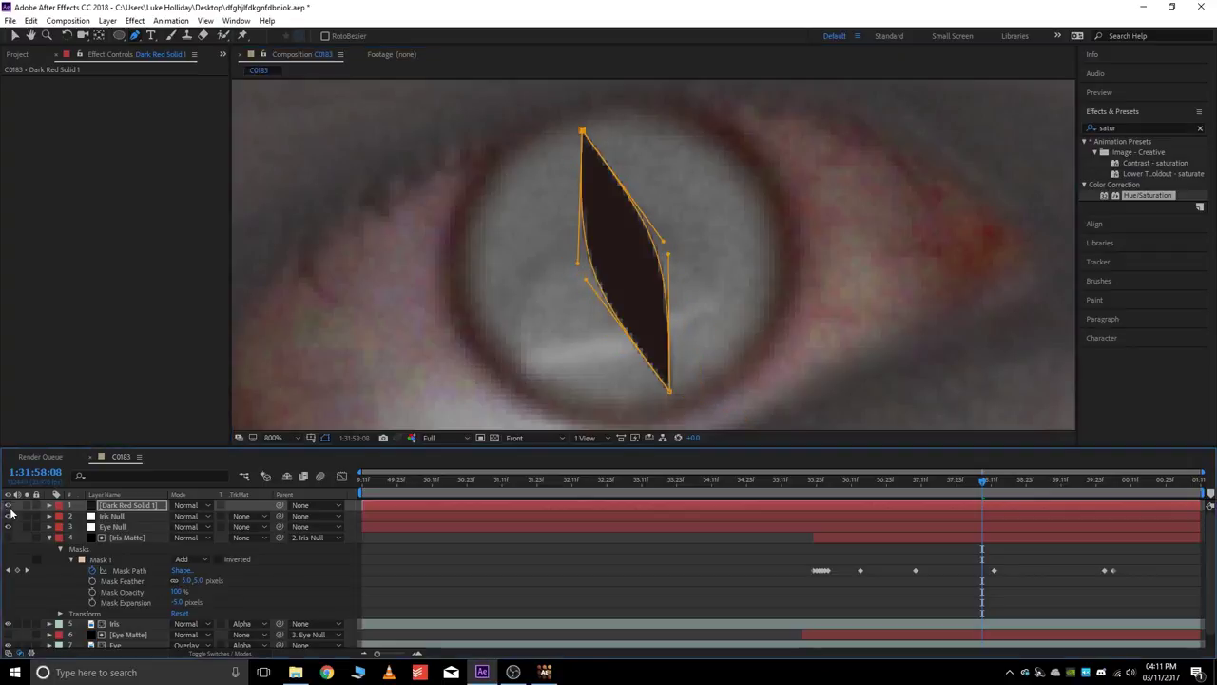
# Apply Fast Blur (Legacy) to the dark red solid with Blurriness 2.0
pyautogui.scroll(-2, 328, 385)
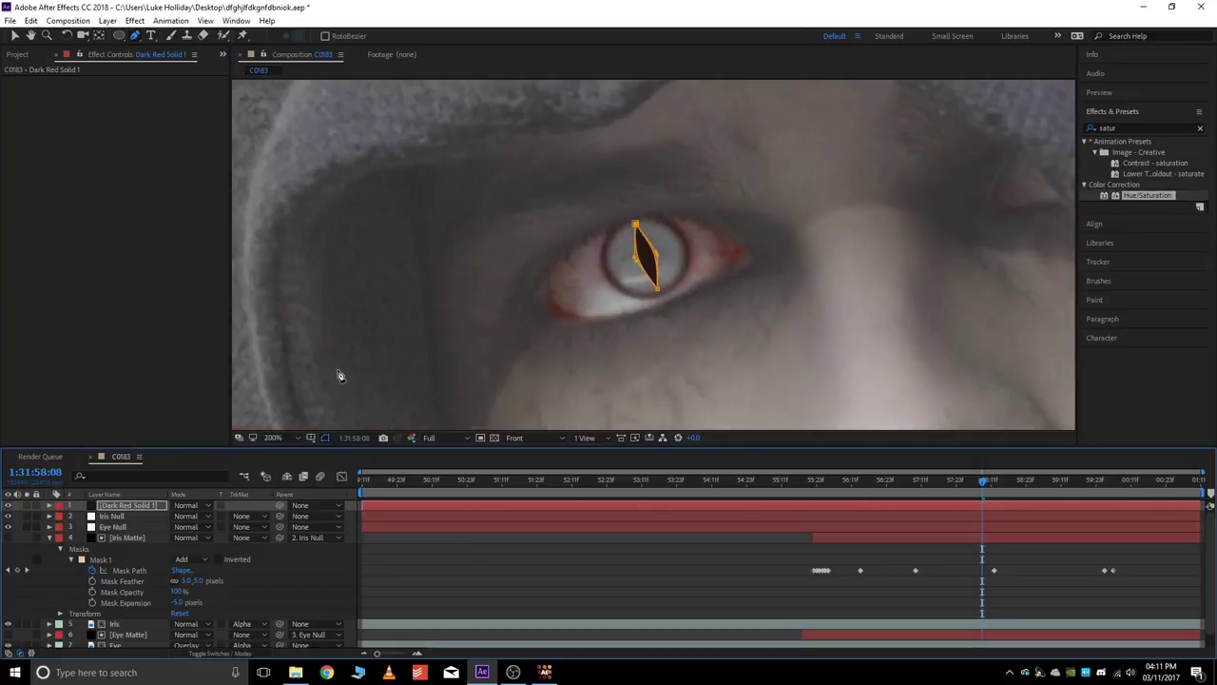
pyautogui.click(49, 505)
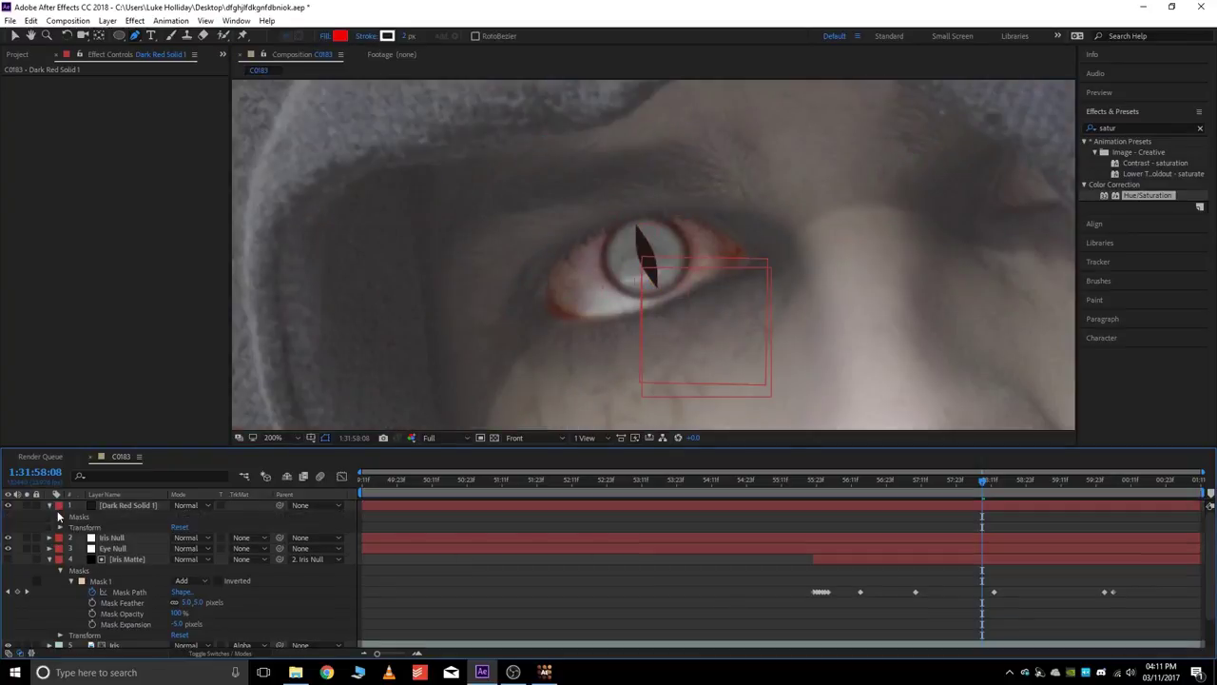
pyautogui.click(130, 510)
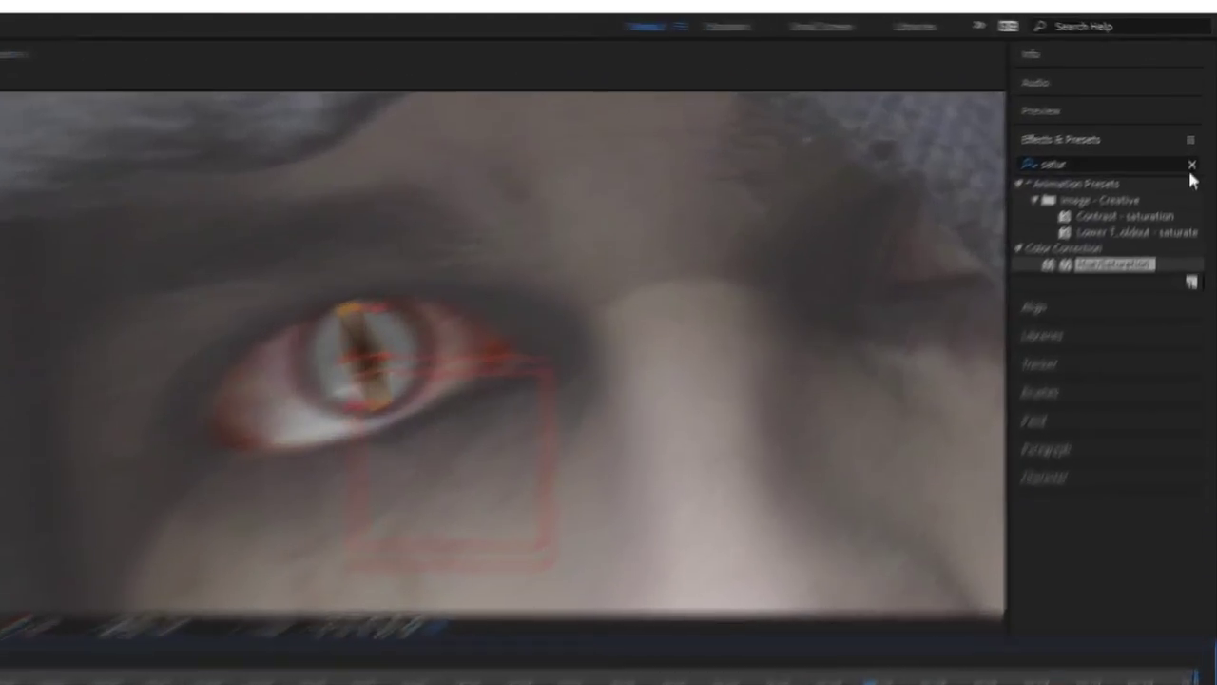
pyautogui.click(1199, 128)
pyautogui.click(1149, 213)
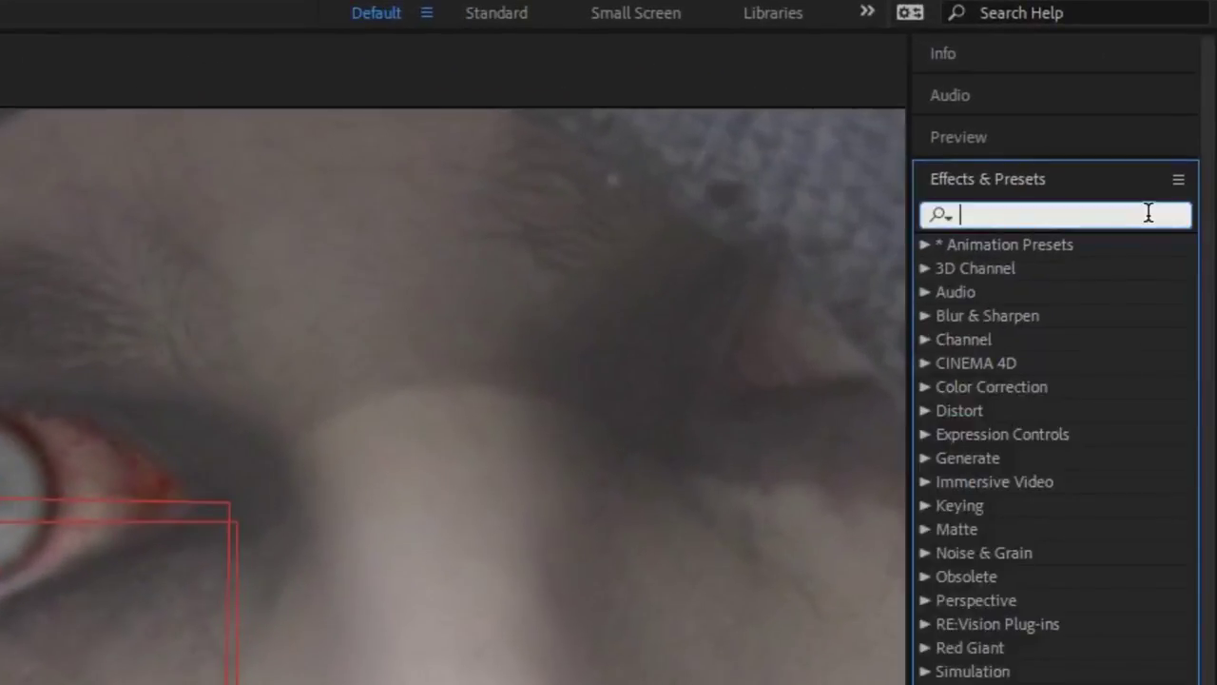
pyautogui.write('fast')
pyautogui.moveTo(1064, 434); pyautogui.dragTo(1063, 440)
pyautogui.doubleClick(1056, 435)
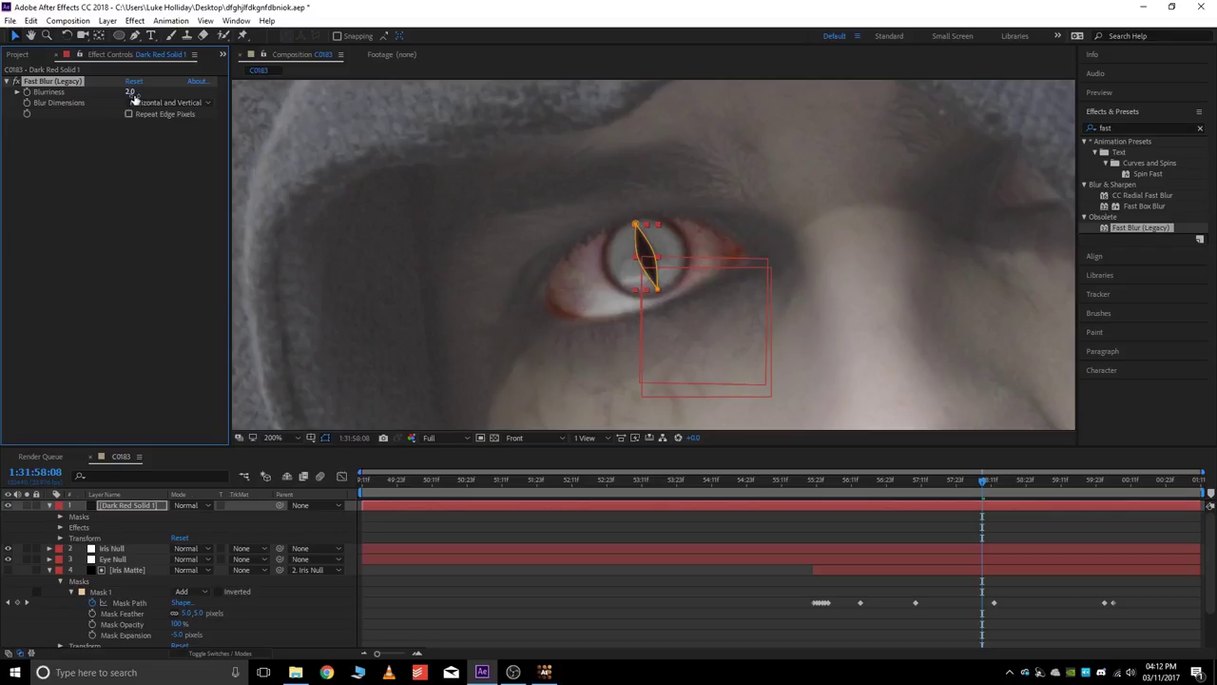
pyautogui.click(847, 524)
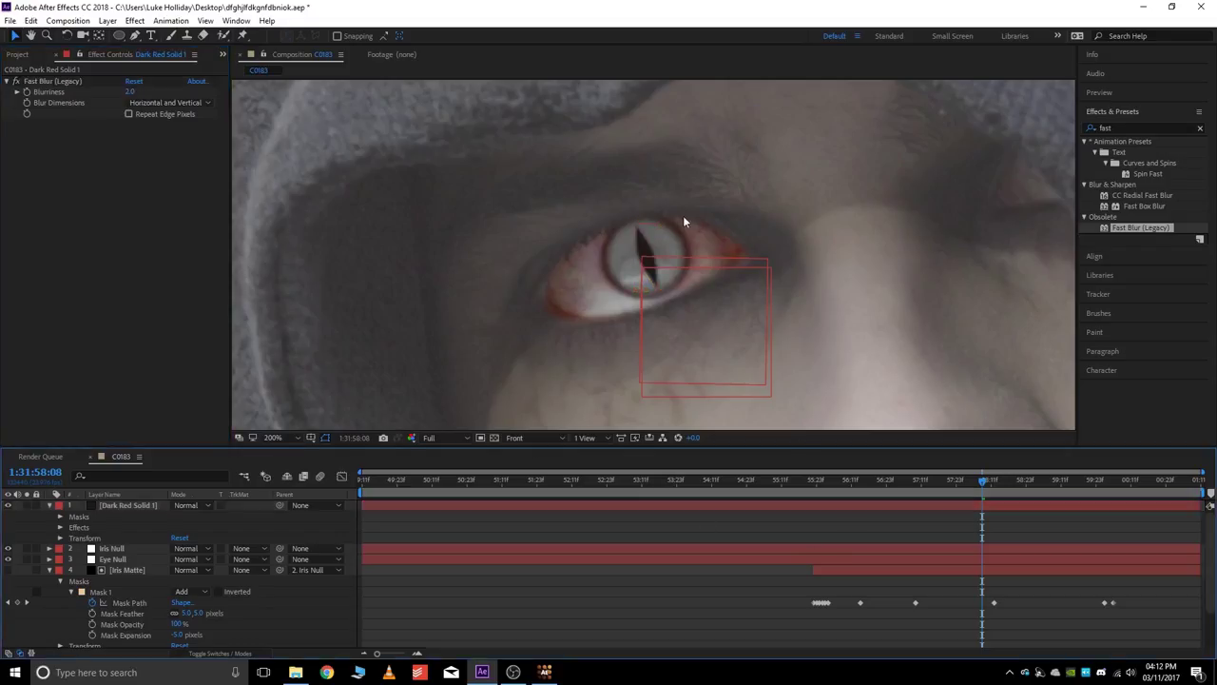
# Set the dark red solid's blending mode to Overlay
pyautogui.scroll(2, 682, 216)
pyautogui.click(112, 535)
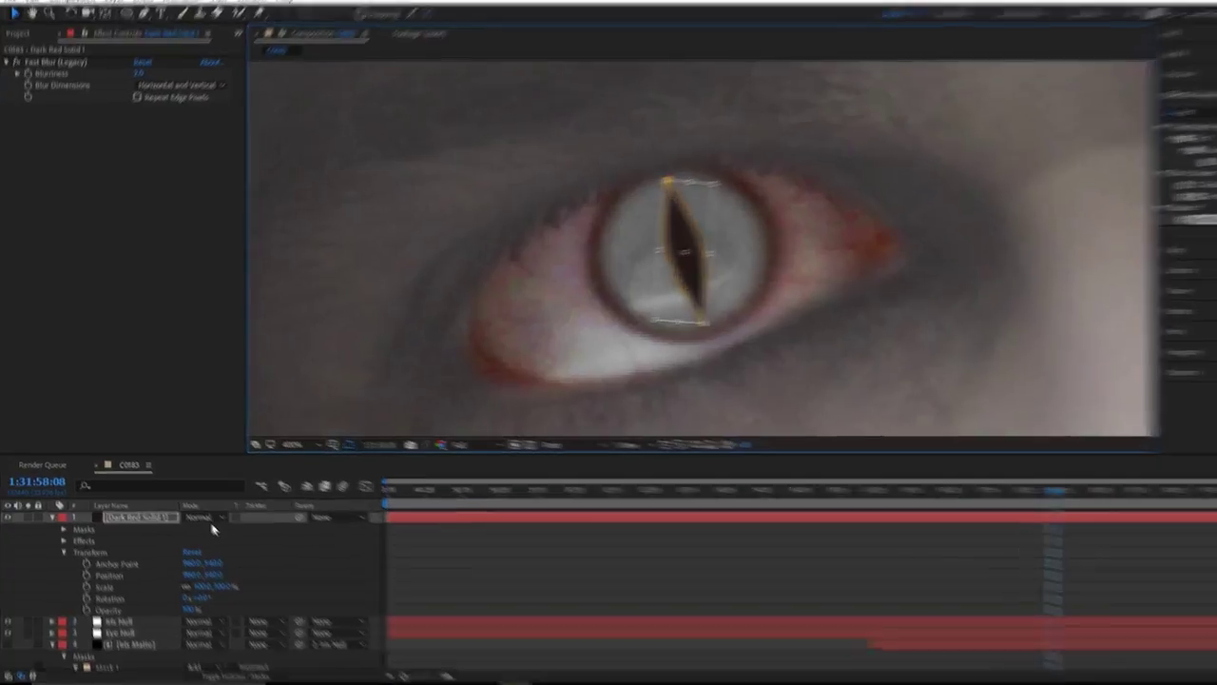
pyautogui.click(186, 504)
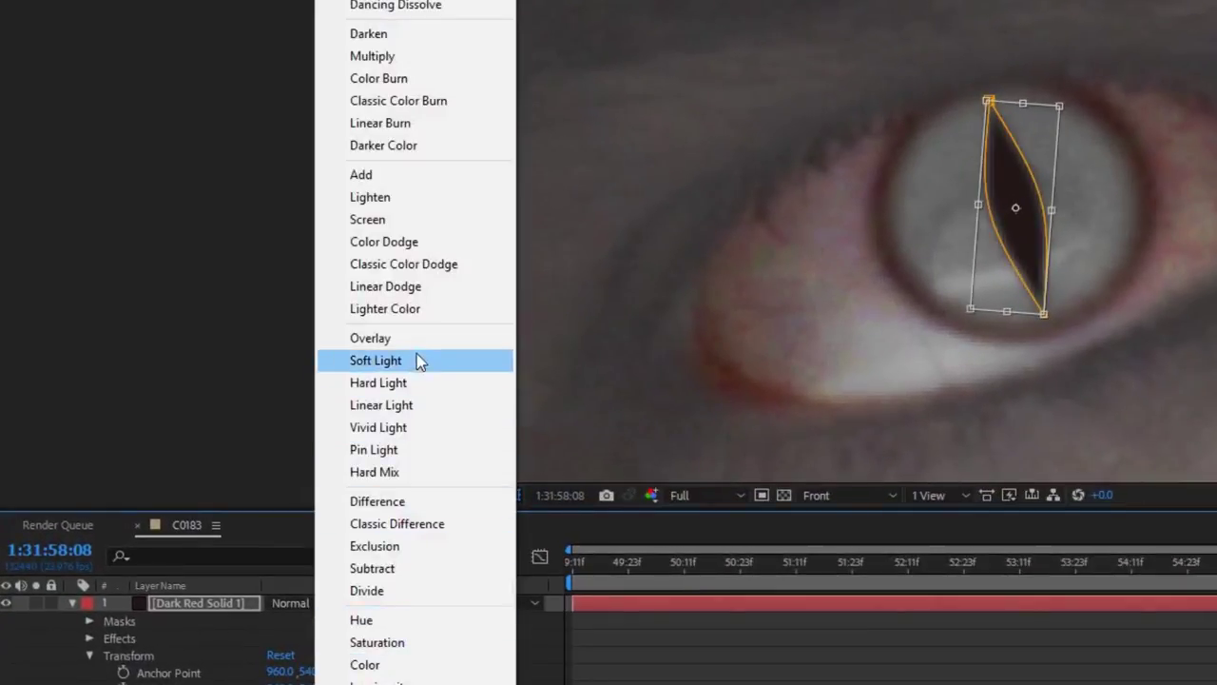
pyautogui.click(428, 340)
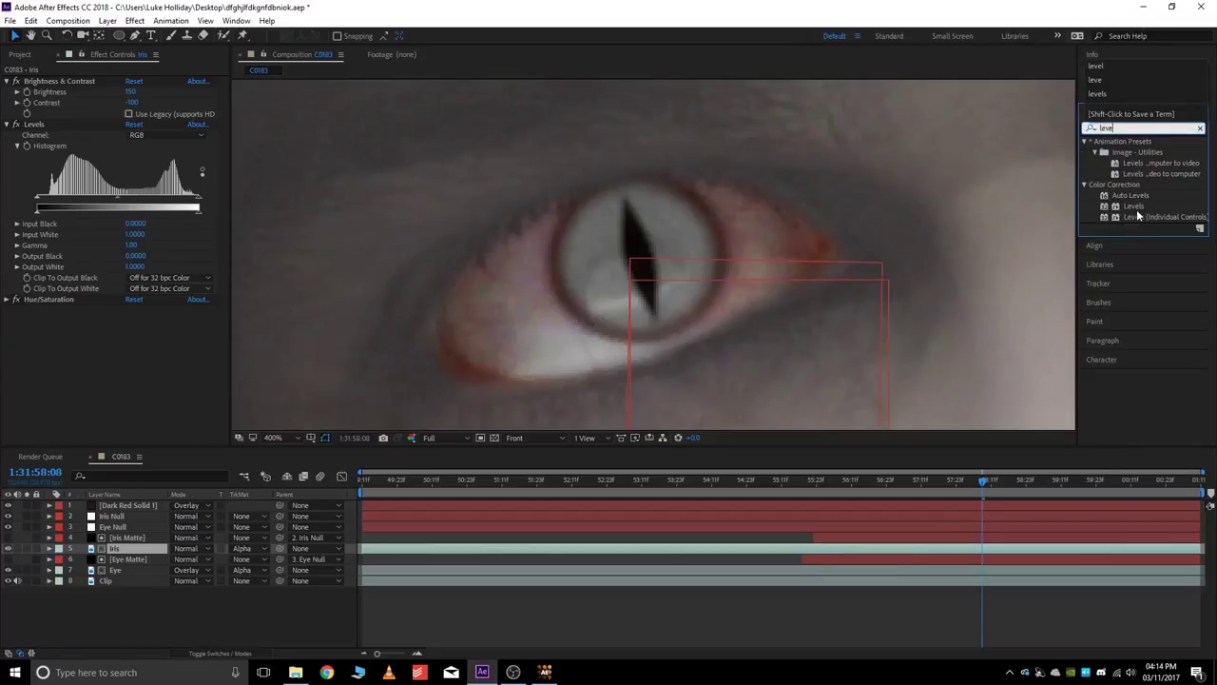
# Add the Levels effect to the Iris layer below Hue/Saturation and raise Output White to 3.69
pyautogui.moveTo(1133, 205); pyautogui.dragTo(1001, 549)
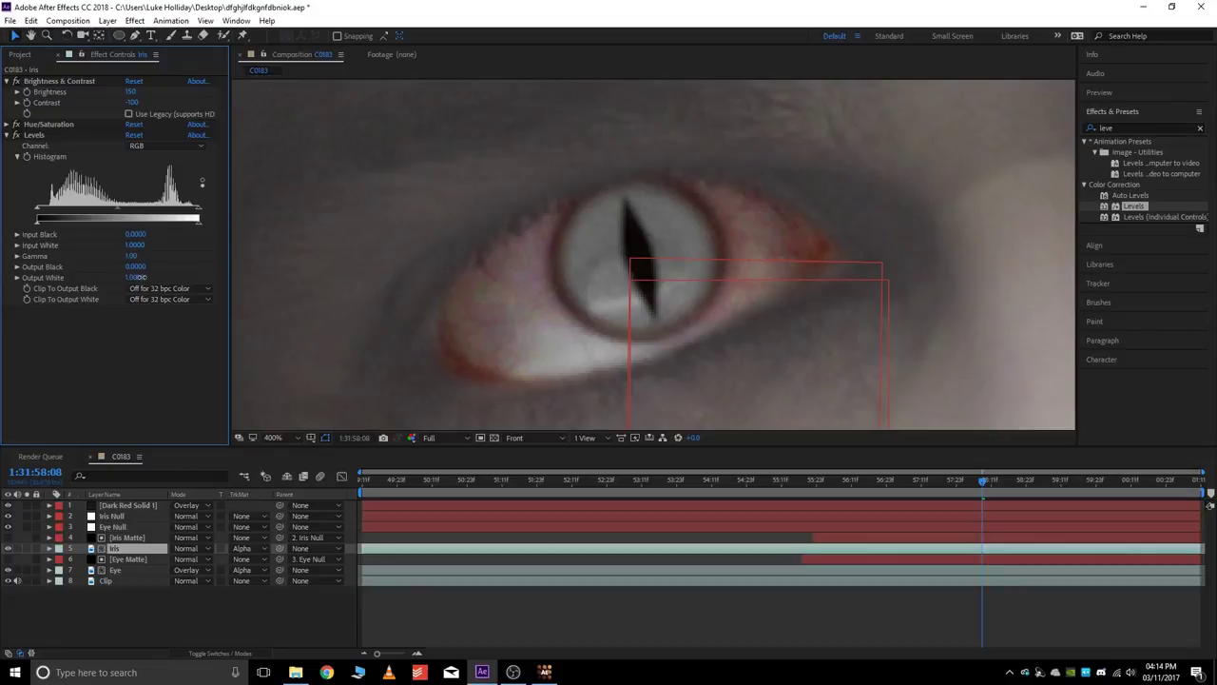
pyautogui.moveTo(141, 277); pyautogui.dragTo(244, 241)
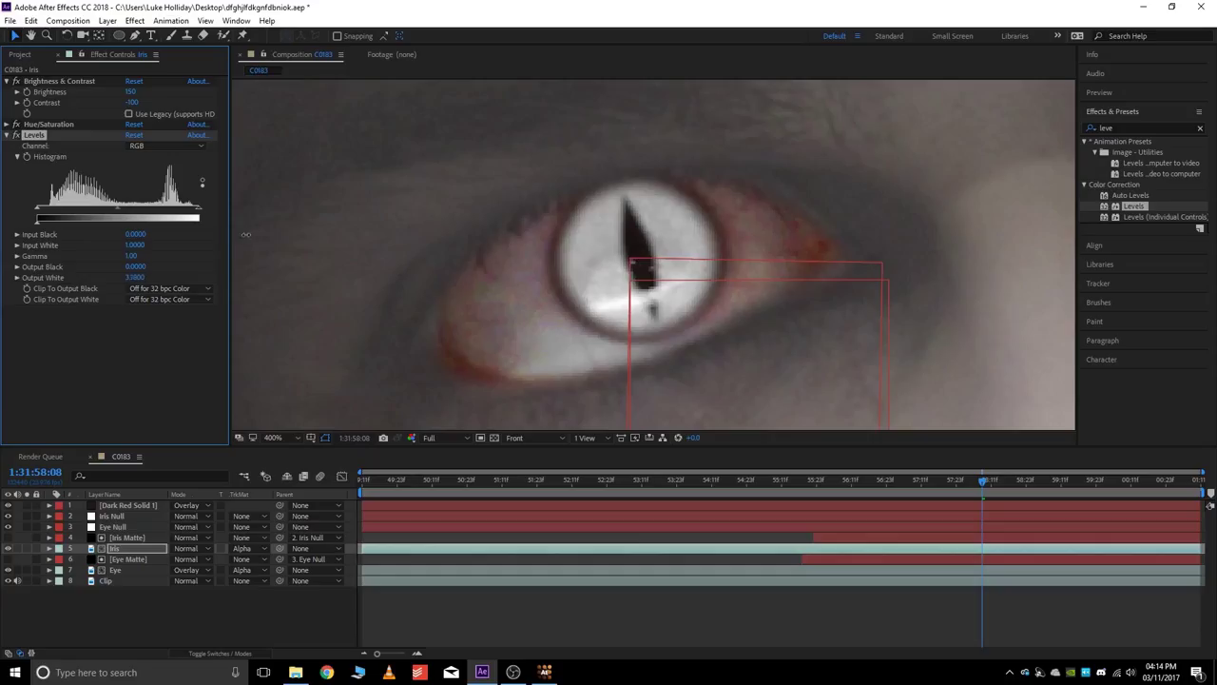
pyautogui.moveTo(274, 234); pyautogui.dragTo(223, 227)
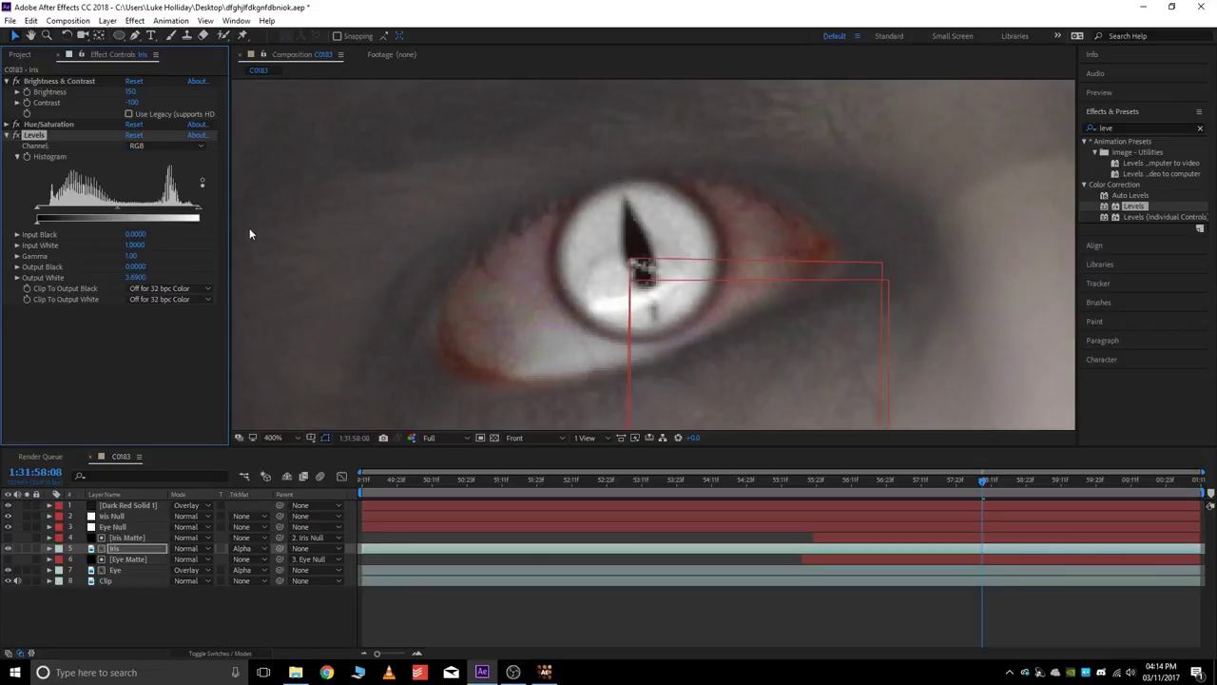
# Collapse the Iris Matte layer's mask properties and select the Iris layer again
pyautogui.scroll(-4, 510, 276)
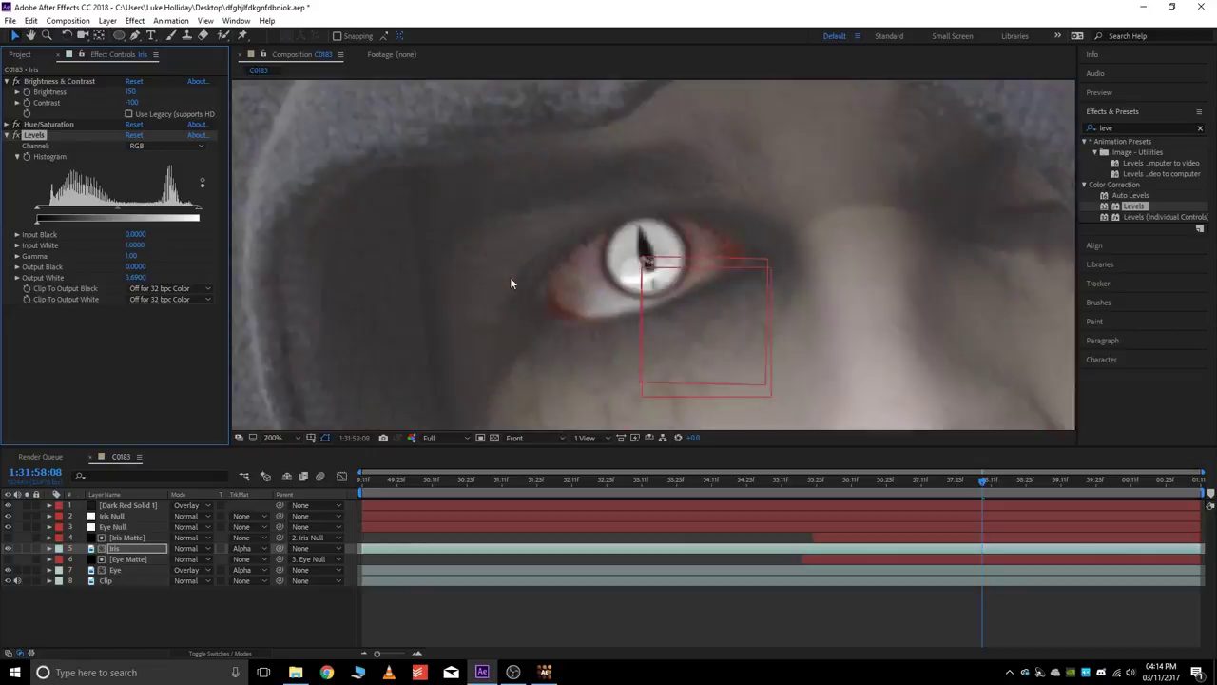
pyautogui.scroll(2, 655, 278)
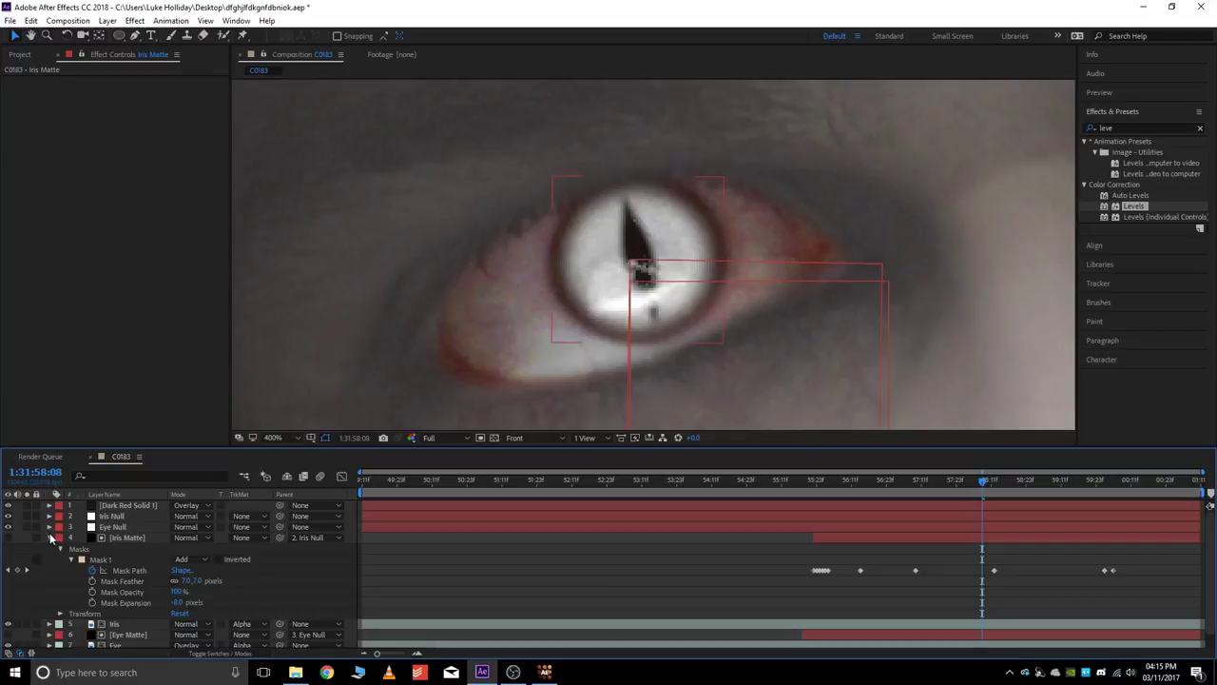
pyautogui.click(52, 538)
pyautogui.click(903, 544)
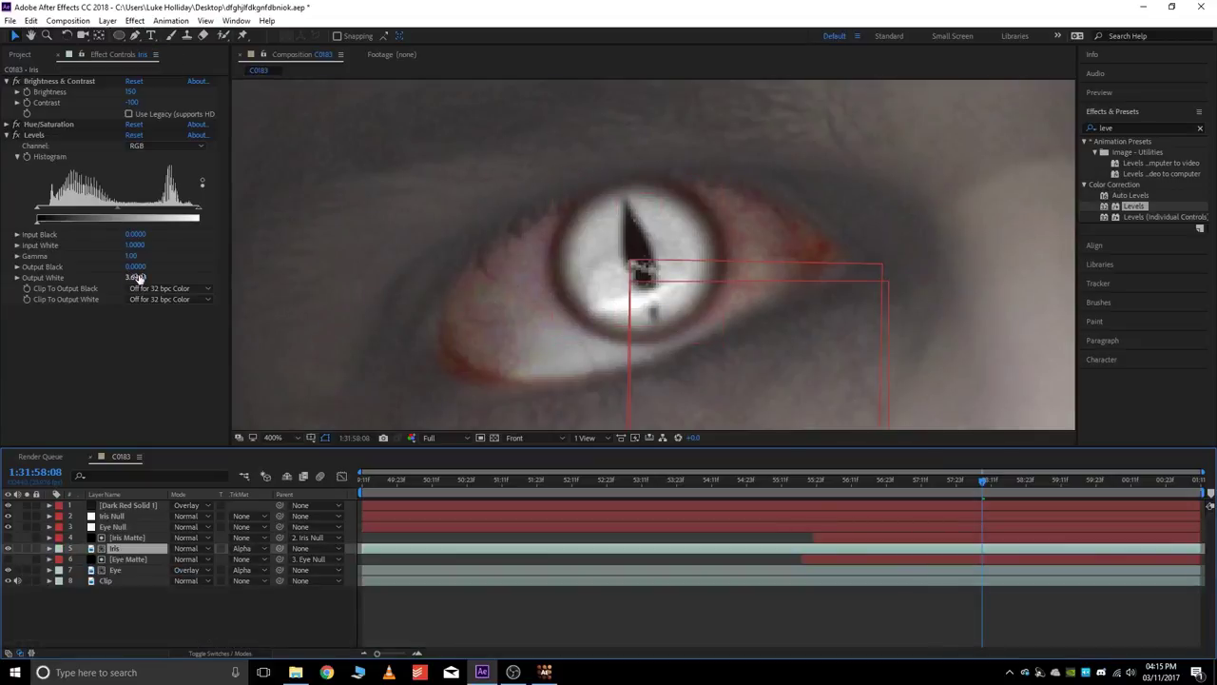
# In the Iris layer's Levels effect, set Output Black to -0.51 and raise Output White to about 6.2
pyautogui.moveTo(135, 268)
pyautogui.mouseDown()
pyautogui.moveTo(118, 270)
pyautogui.moveTo(144, 275)
pyautogui.moveTo(134, 272)
pyautogui.mouseUp()
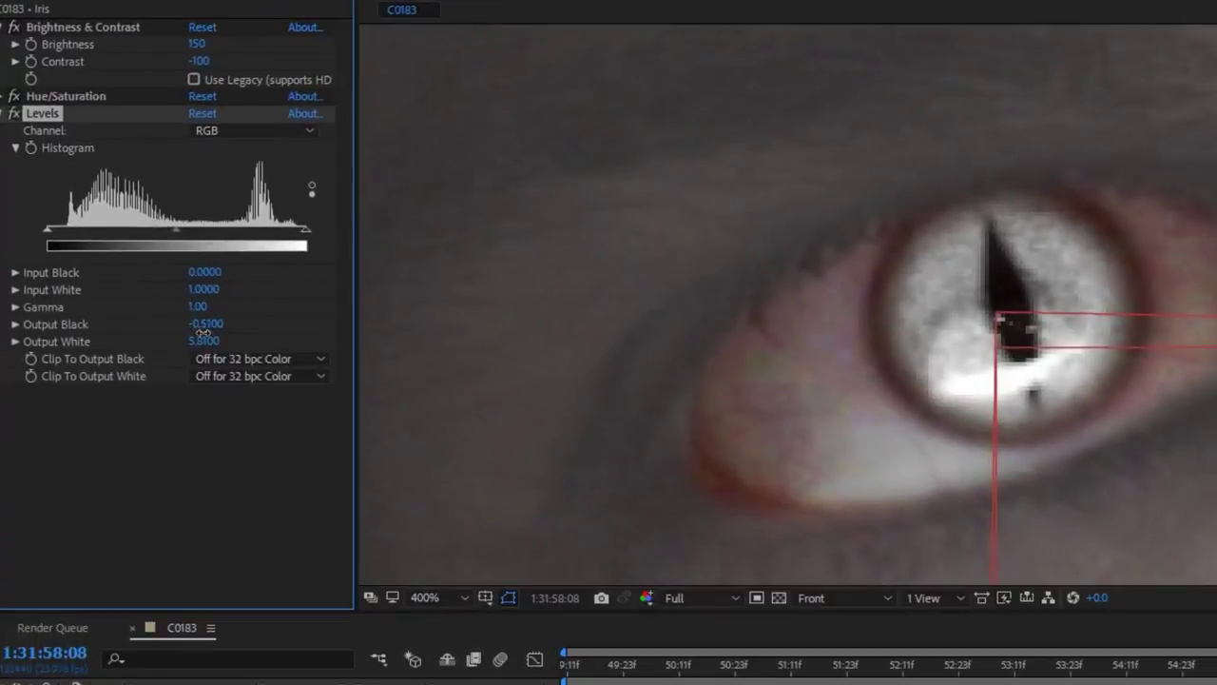
pyautogui.moveTo(213, 352); pyautogui.dragTo(344, 350)
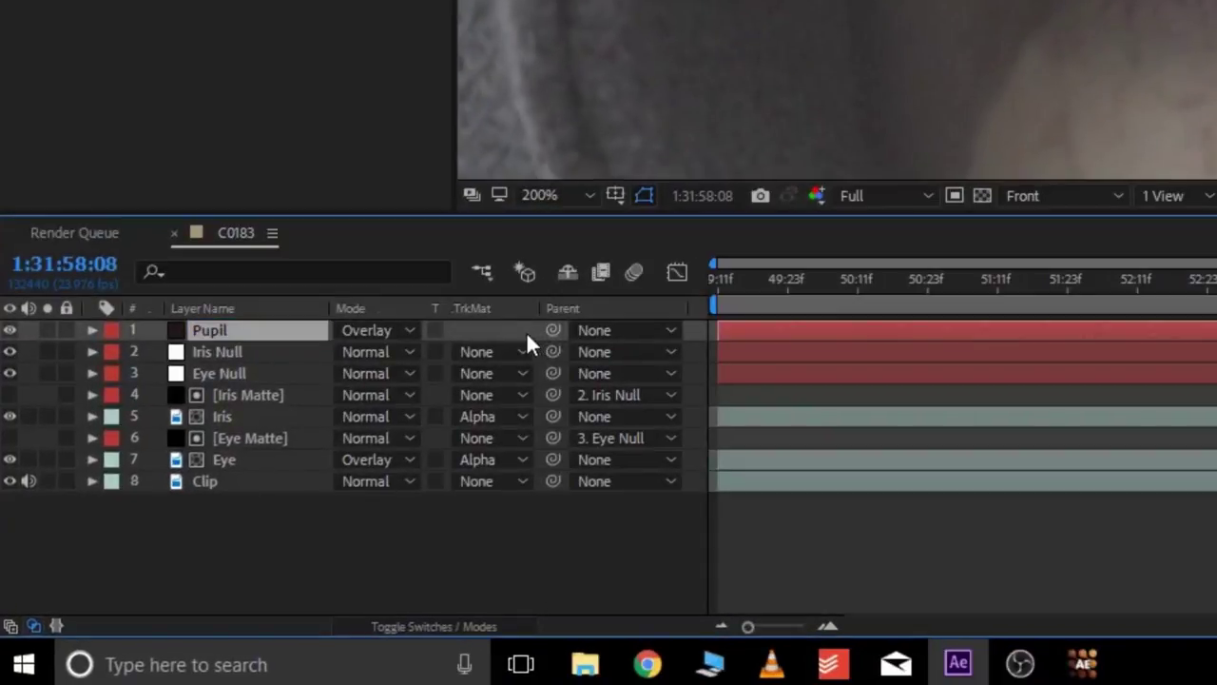
# Parent the Pupil layer to the Iris Null and check along the clip how the pupil follows the eye
pyautogui.moveTo(552, 330); pyautogui.dragTo(208, 348)
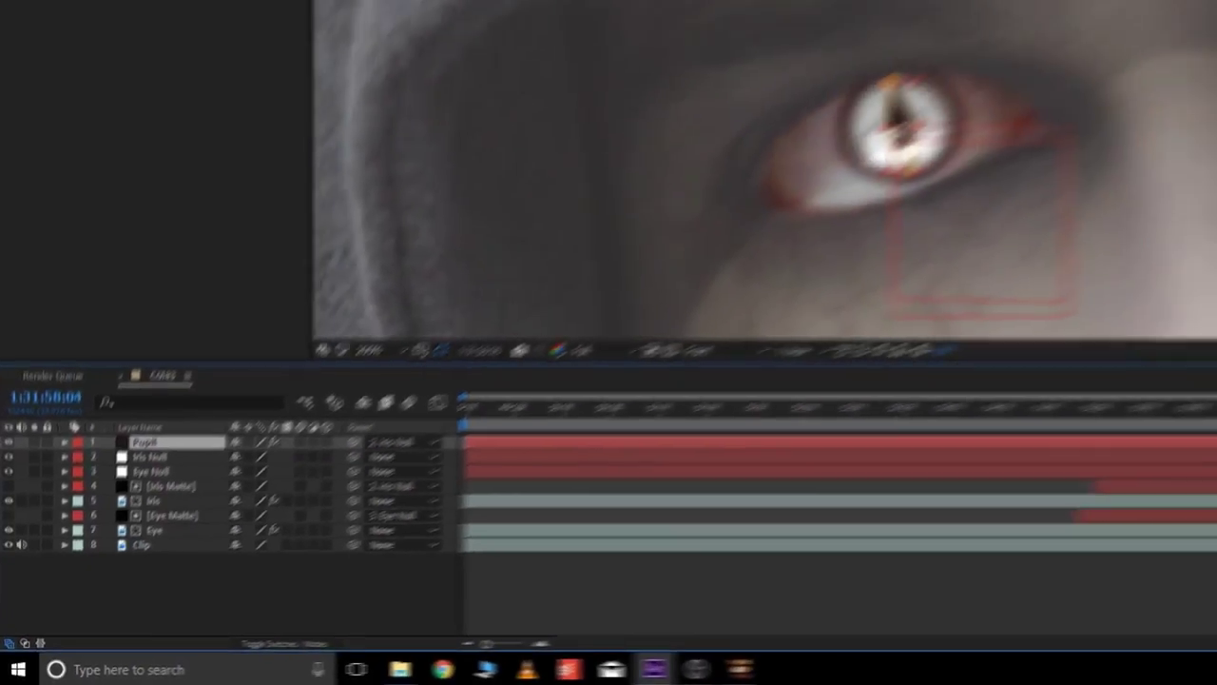
pyautogui.moveTo(978, 482); pyautogui.dragTo(920, 483)
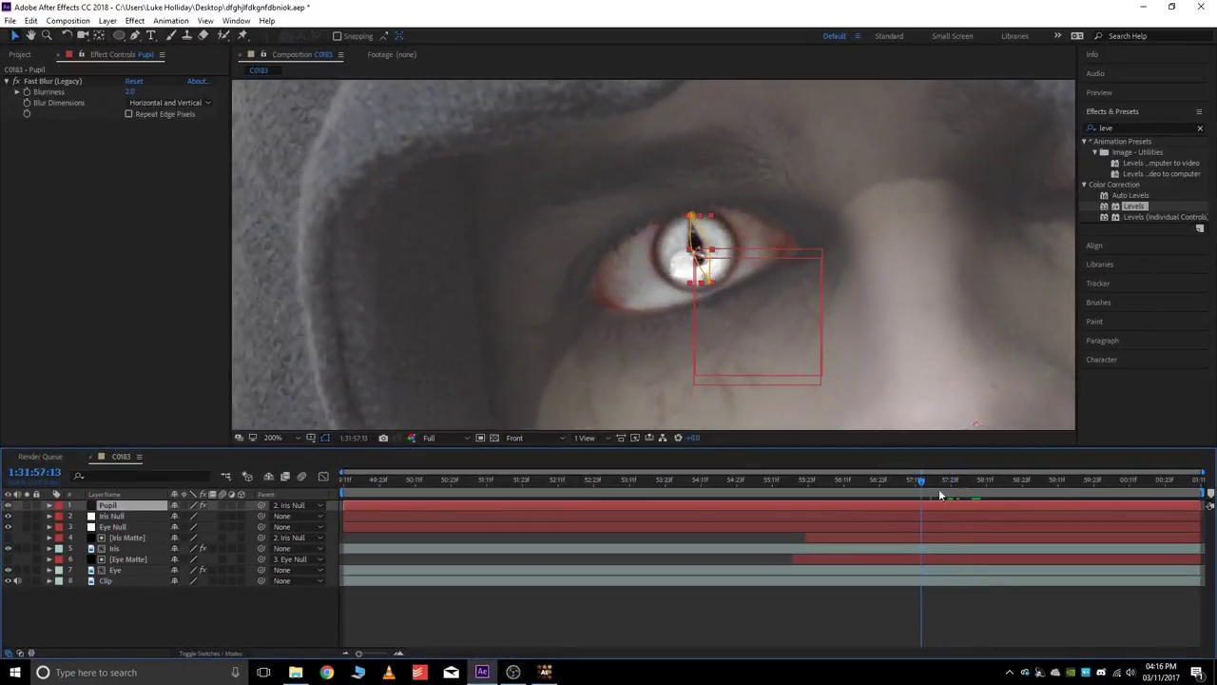
pyautogui.click(1014, 588)
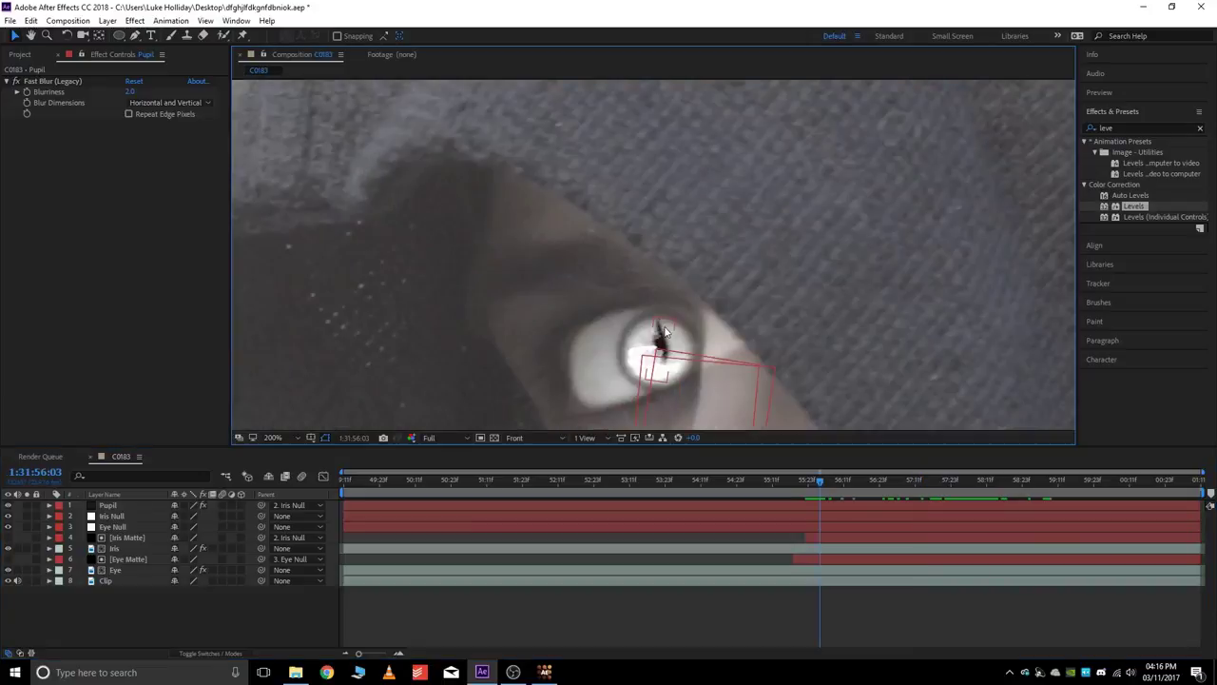
pyautogui.scroll(2, 666, 331)
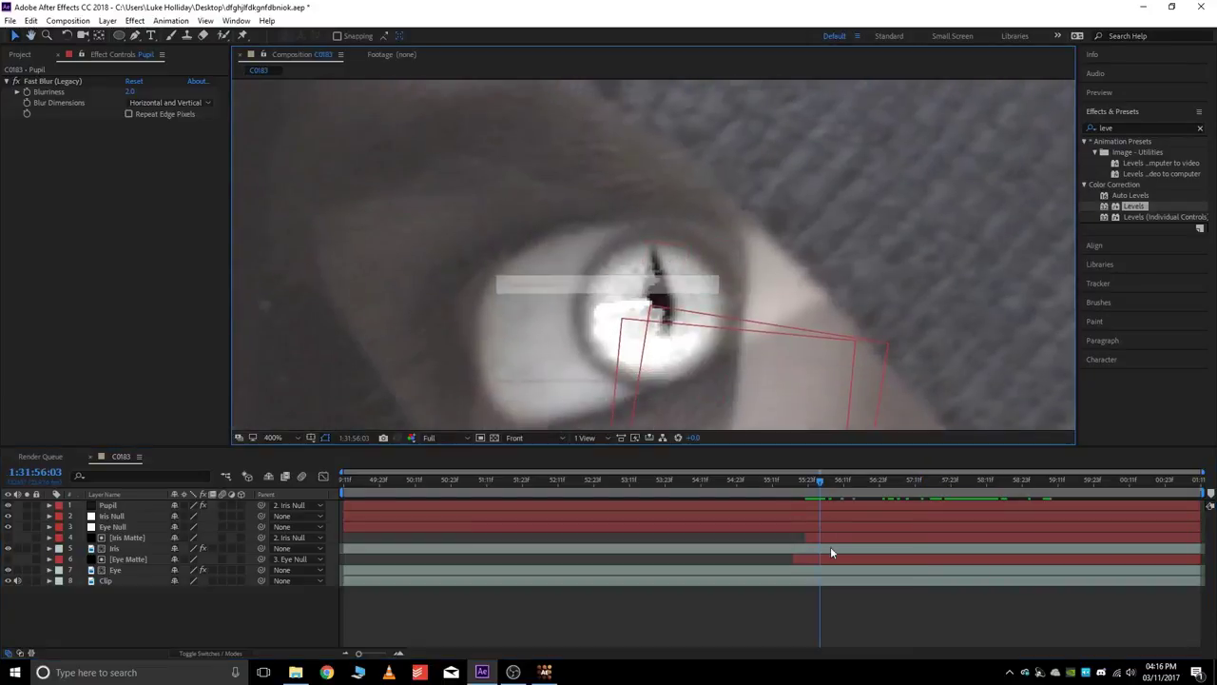
pyautogui.click(830, 552)
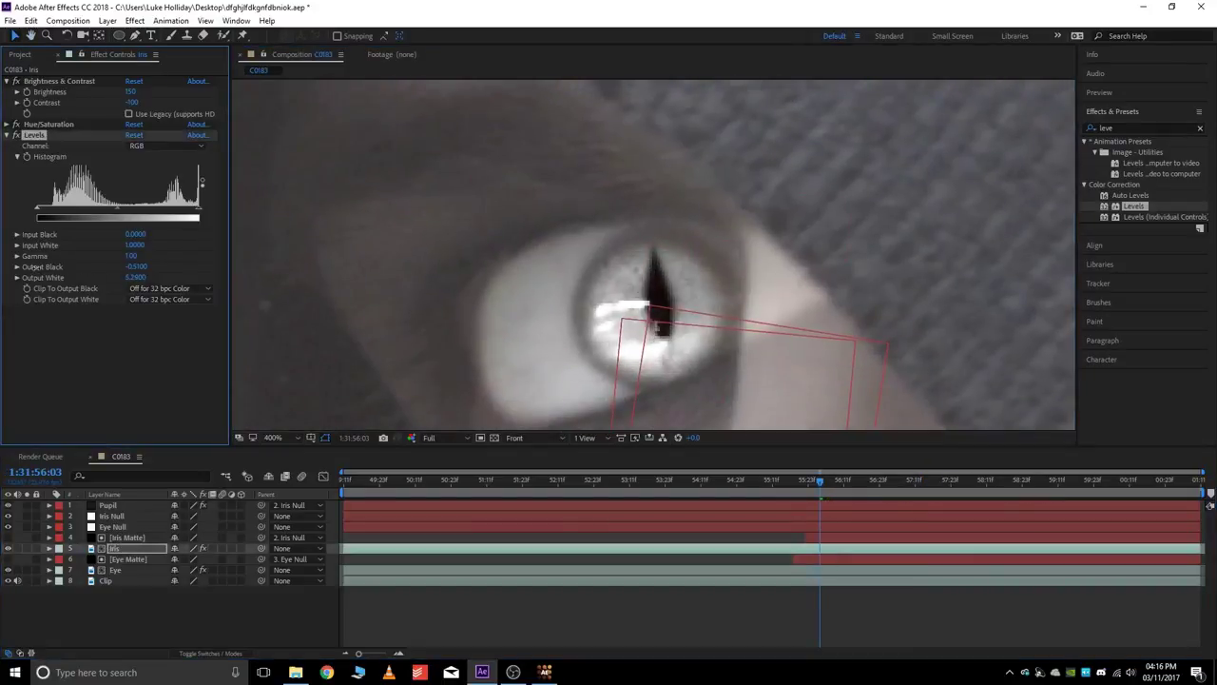
pyautogui.moveTo(834, 481); pyautogui.dragTo(872, 470)
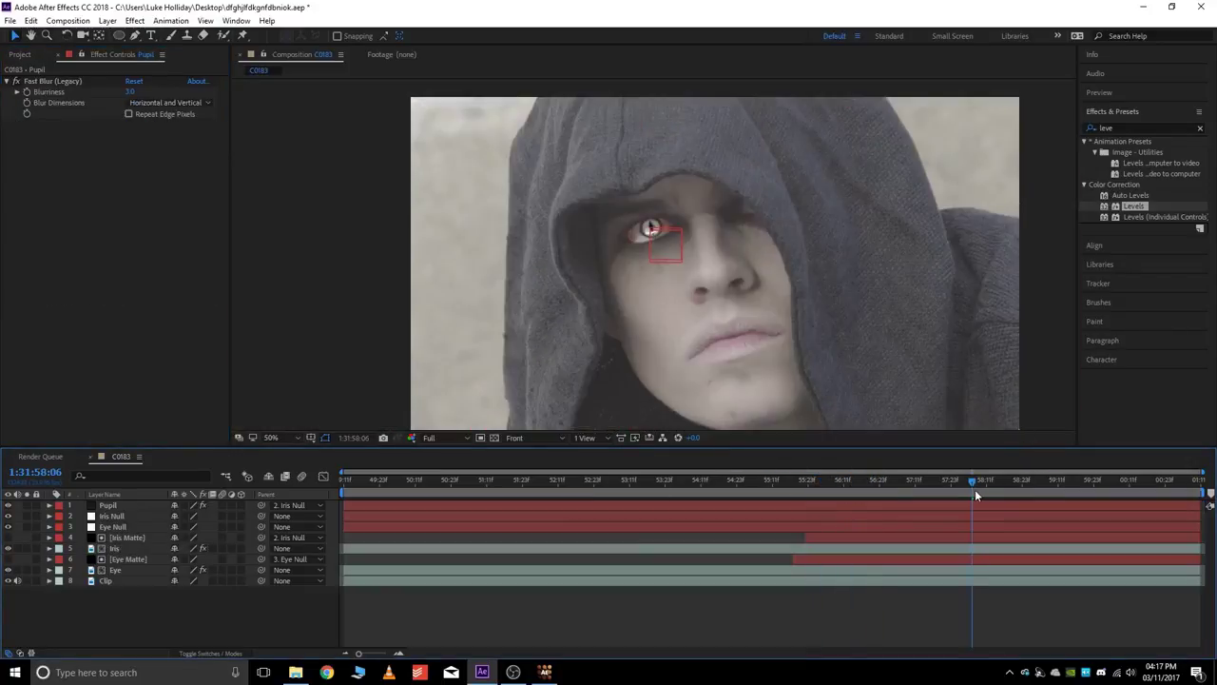
pyautogui.moveTo(974, 489); pyautogui.dragTo(1027, 488)
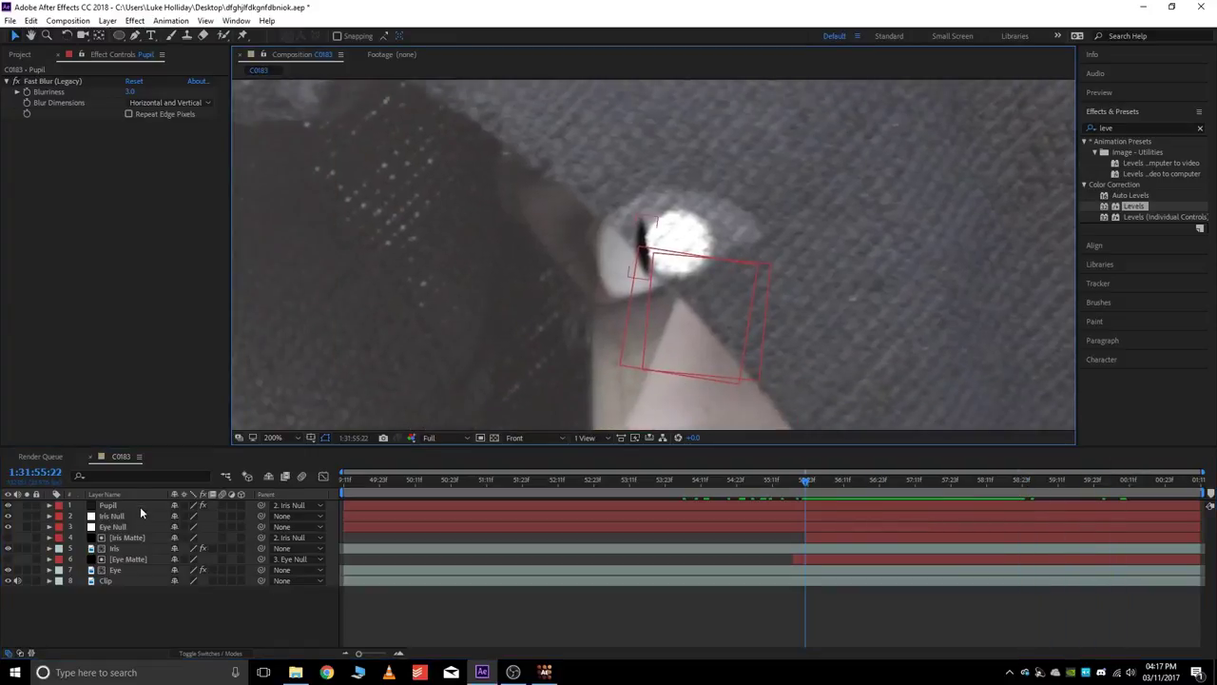
# Start keyframing the Mask Path of the Pupil layer's Mask 1 at 1:31:56:02
pyautogui.click(50, 505)
pyautogui.click(70, 527)
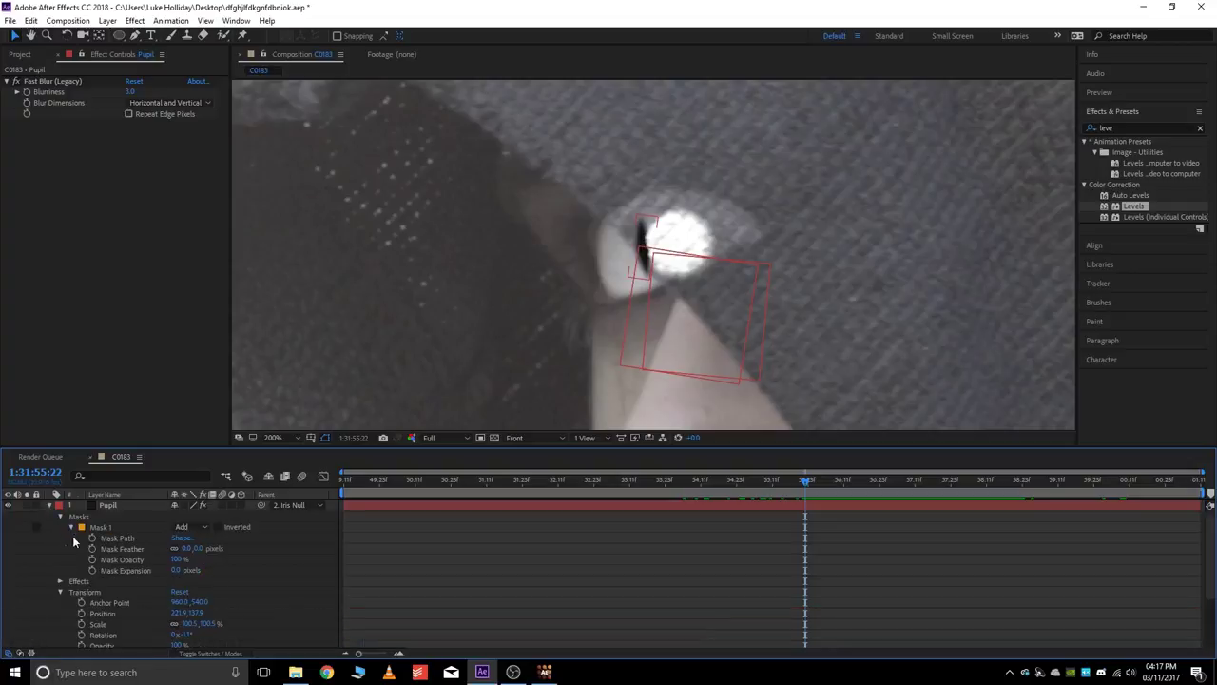
pyautogui.moveTo(802, 483); pyautogui.dragTo(817, 482)
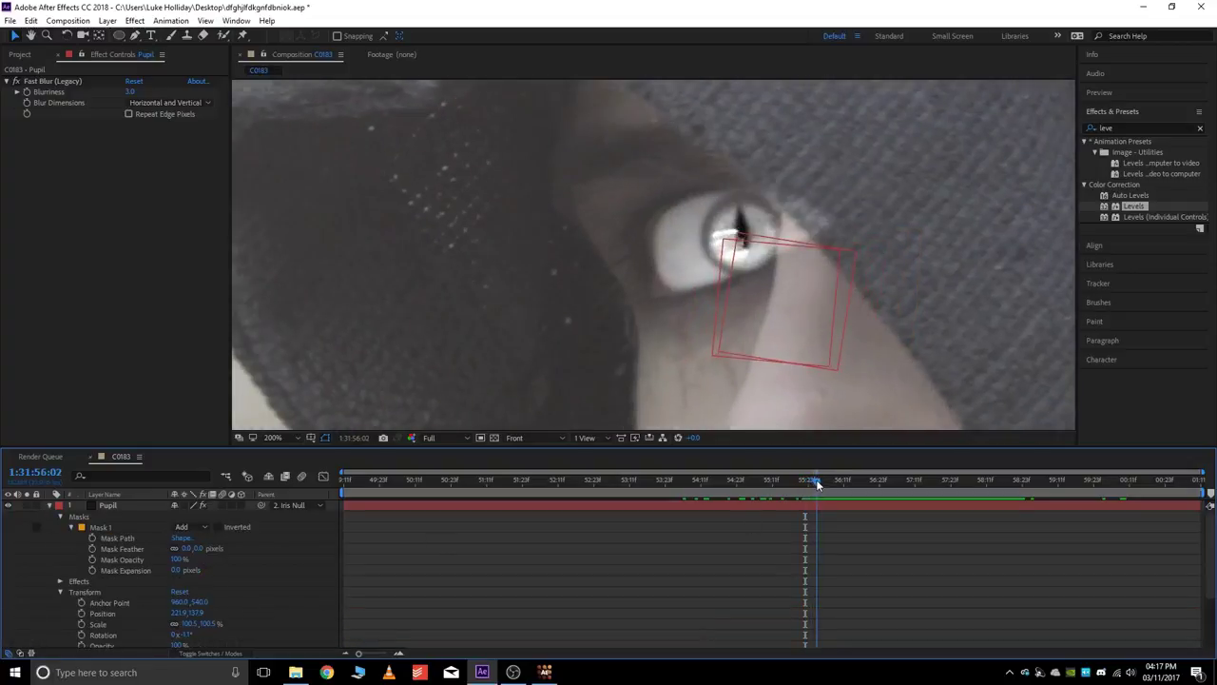
pyautogui.click(92, 538)
# Transform the Pupil layer's mask on earlier frames to fit the partly hidden eye
pyautogui.press('pageup')
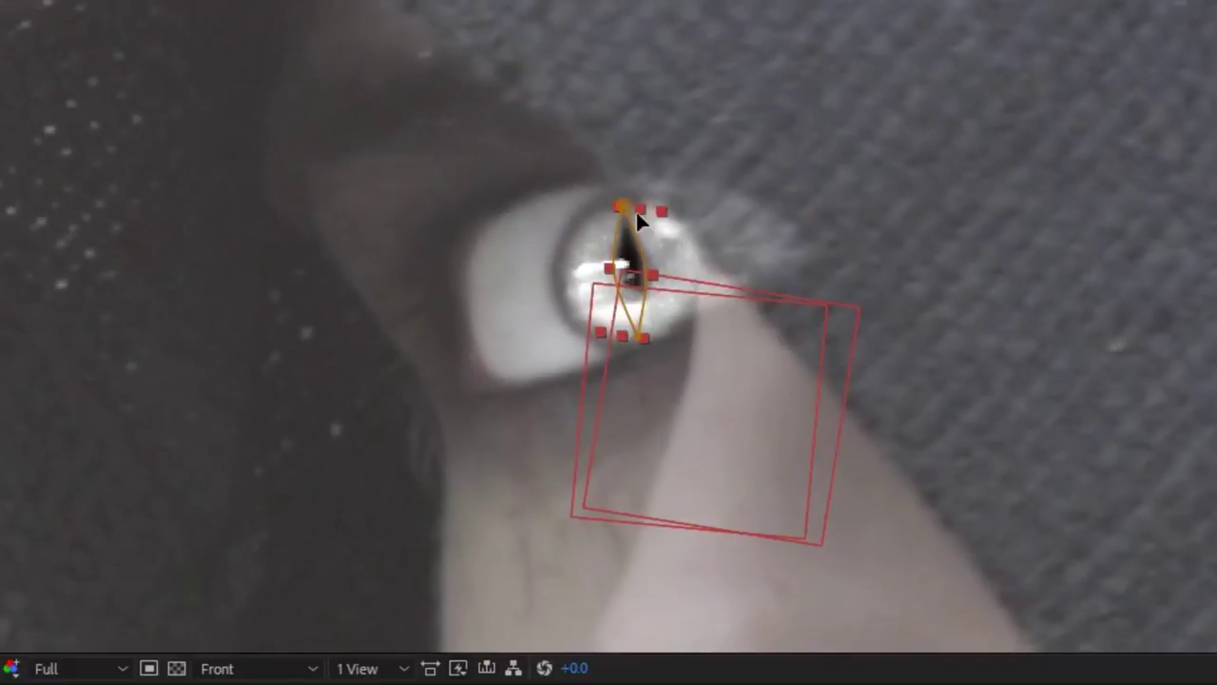
pyautogui.doubleClick(620, 204)
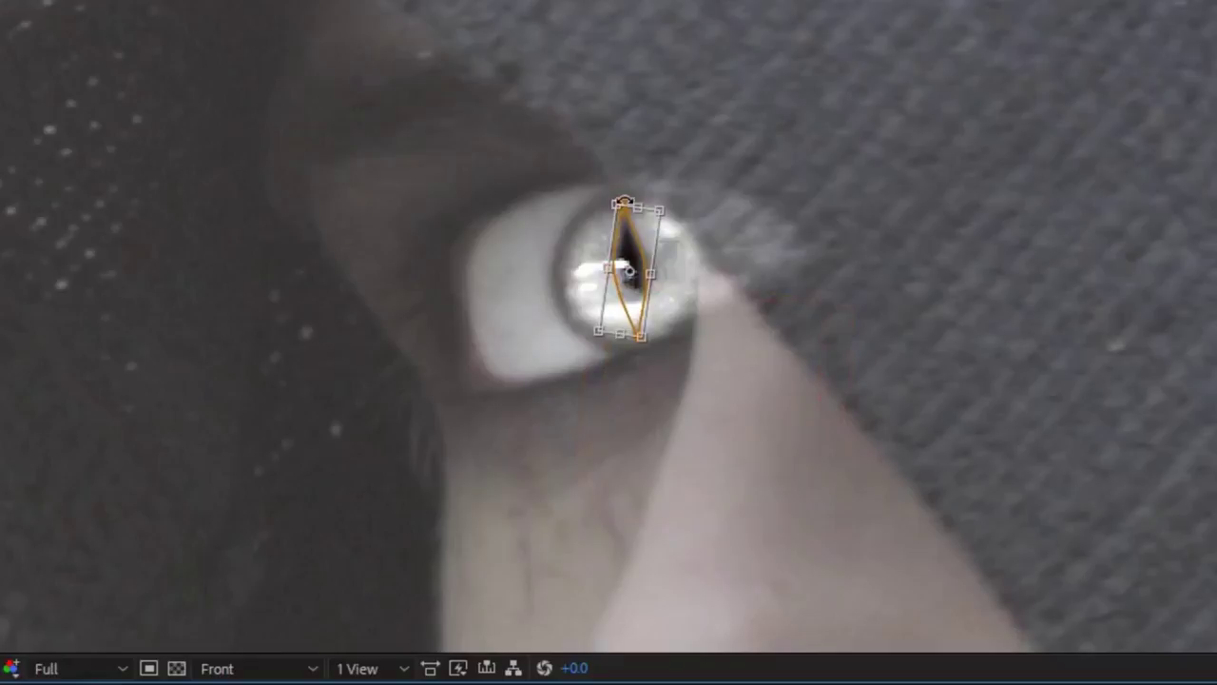
pyautogui.moveTo(636, 228)
pyautogui.mouseDown()
pyautogui.moveTo(692, 282)
pyautogui.moveTo(688, 212)
pyautogui.moveTo(648, 208)
pyautogui.mouseUp()
pyautogui.moveTo(489, 357); pyautogui.dragTo(457, 407)
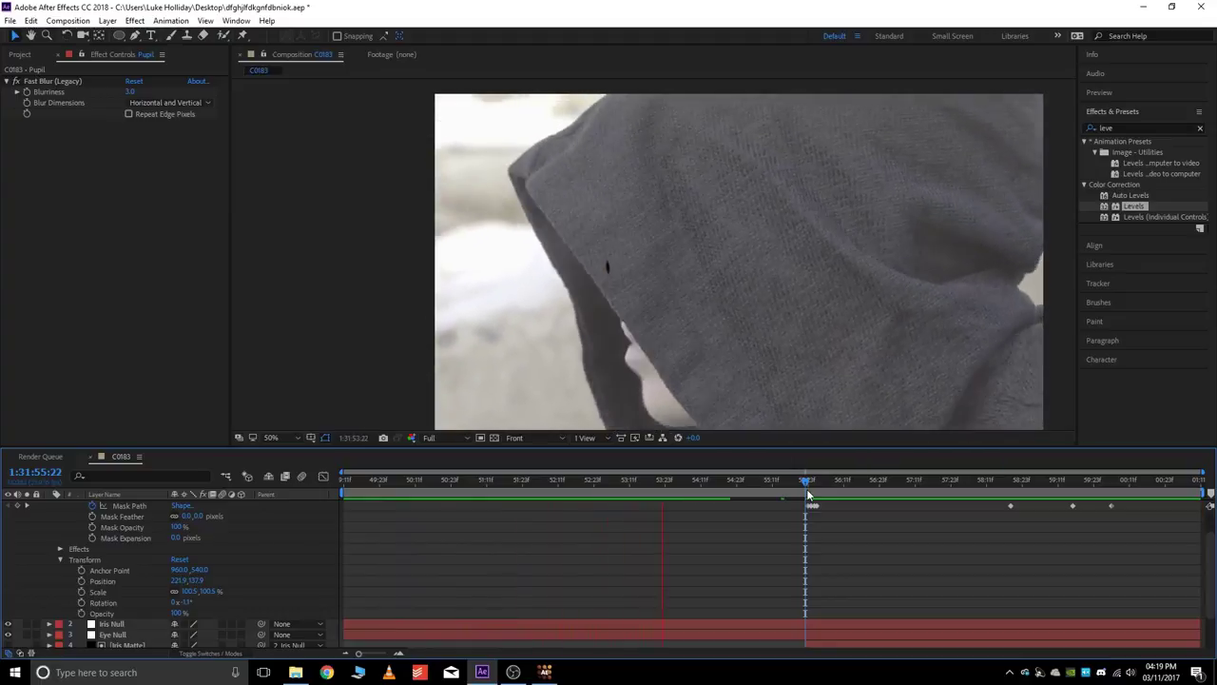
# Collapse the Pupil layer's properties, create a 1920 x 1080 black solid and name it Obstructions
pyautogui.click(812, 481)
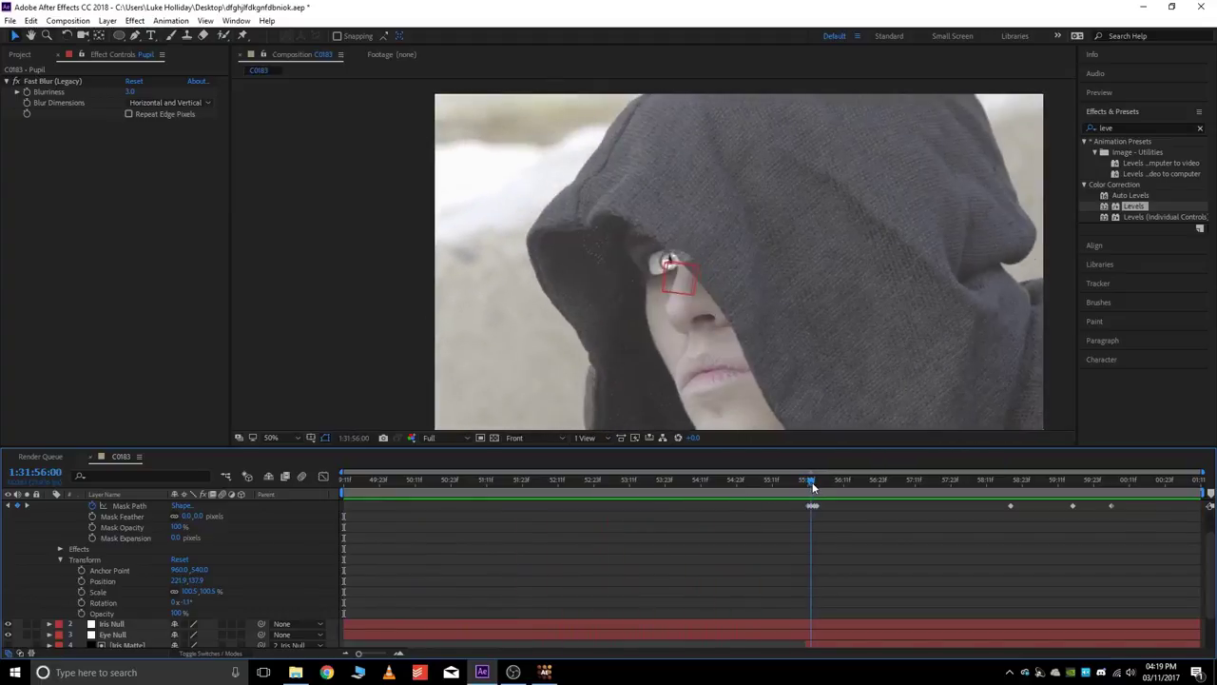
pyautogui.scroll(5, 633, 256)
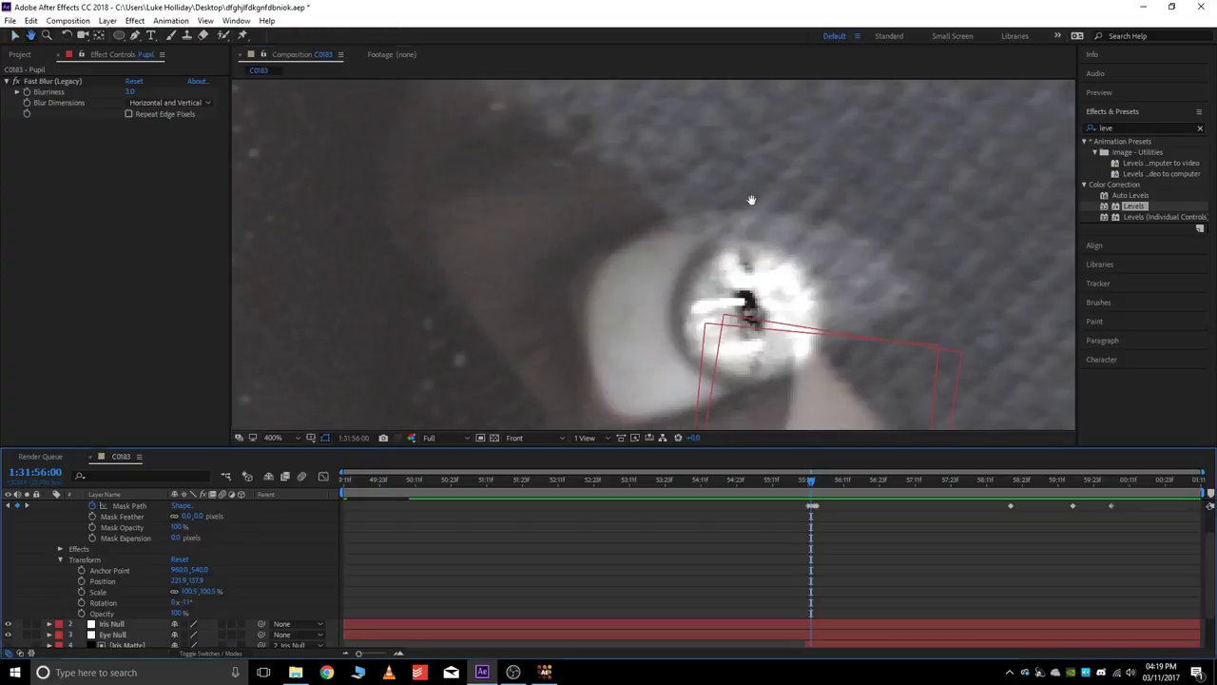
pyautogui.moveTo(751, 200); pyautogui.dragTo(654, 194)
pyautogui.scroll(-2, 654, 196)
pyautogui.scroll(2, 378, 576)
pyautogui.press('u')
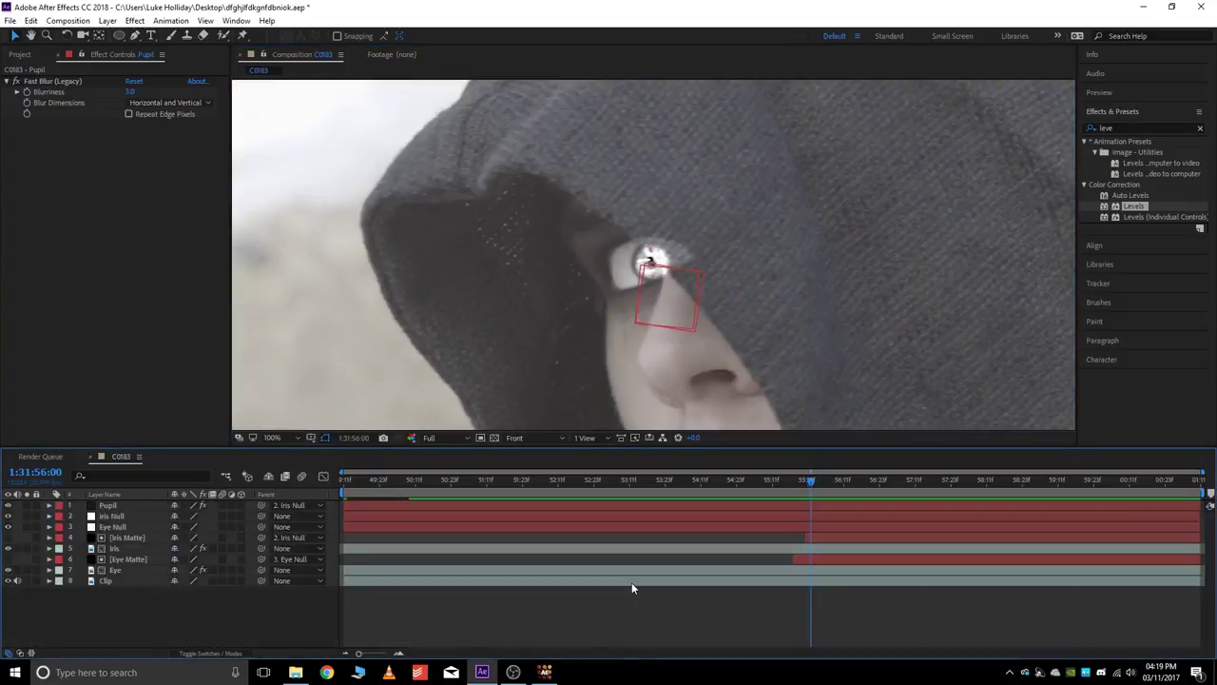
pyautogui.hotkey('ctrl', 'y')
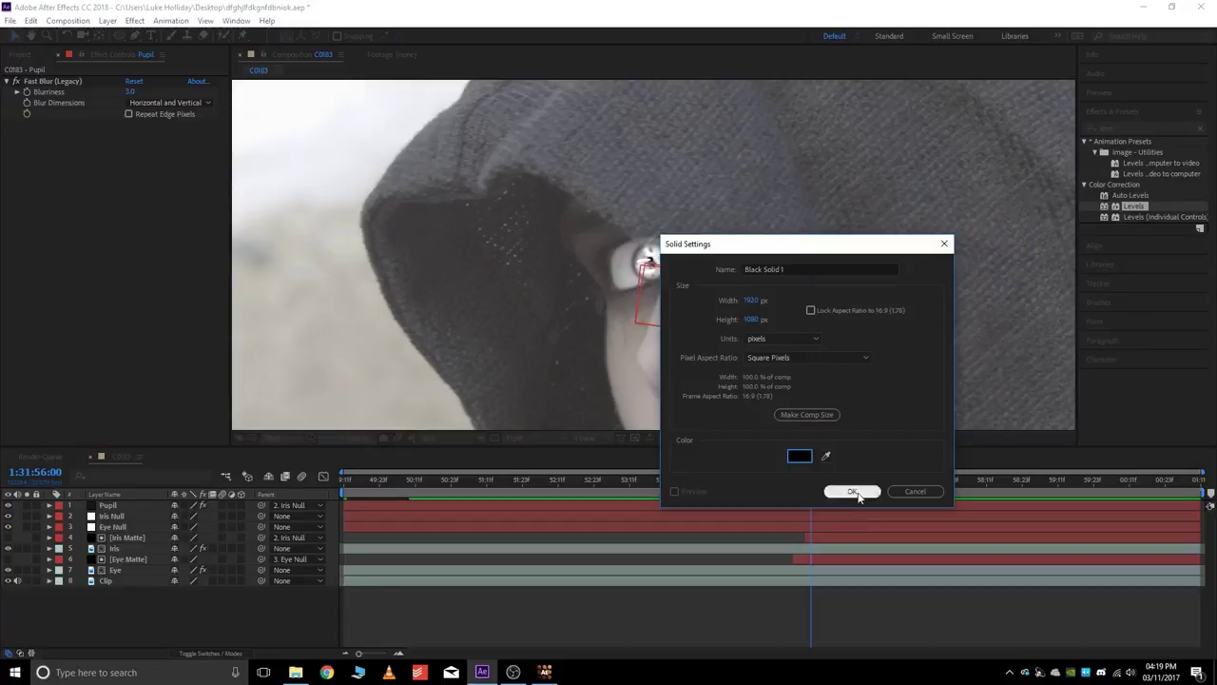
pyautogui.click(851, 490)
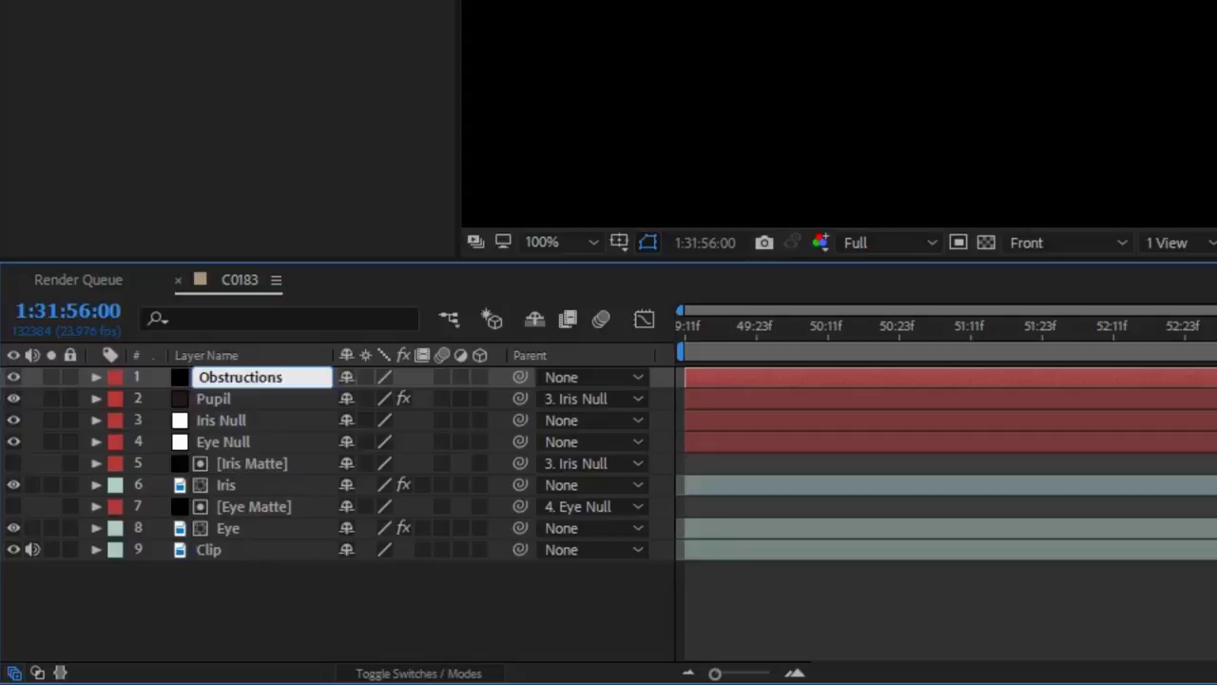
pyautogui.press('Return')
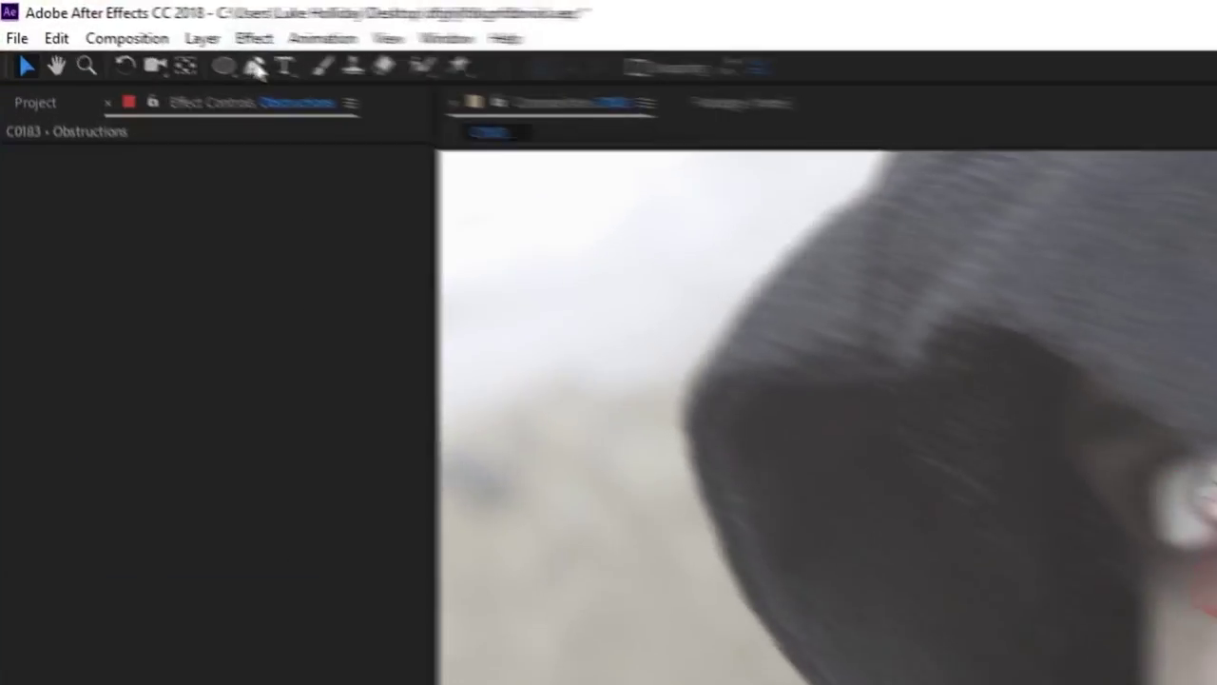
# Draw a Pen mask on Obstructions along the hood edge covering the eye at 1:31:56:00 and start keyframing its Mask Path
pyautogui.click(267, 68)
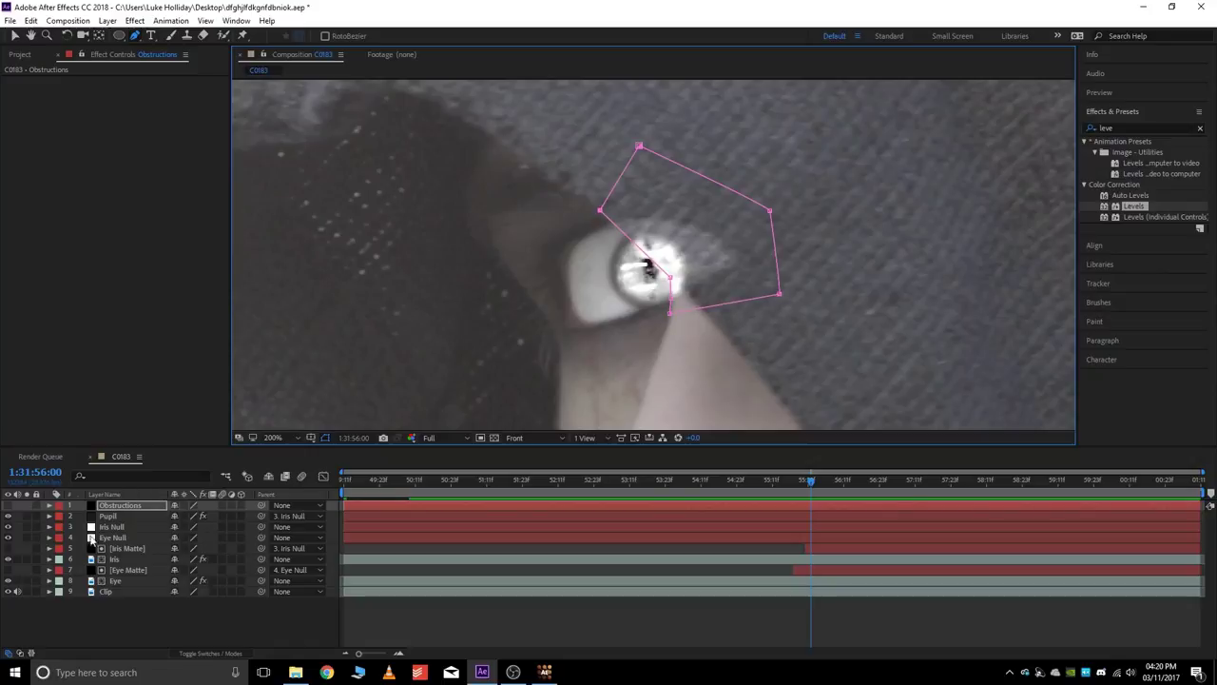
pyautogui.click(50, 506)
pyautogui.click(92, 538)
# Move the Obstructions mask along with the hood edge at 1:31:55:23 and on the frame before it
pyautogui.moveTo(811, 482); pyautogui.dragTo(808, 482)
pyautogui.moveTo(670, 277); pyautogui.dragTo(645, 302)
pyautogui.click(834, 519)
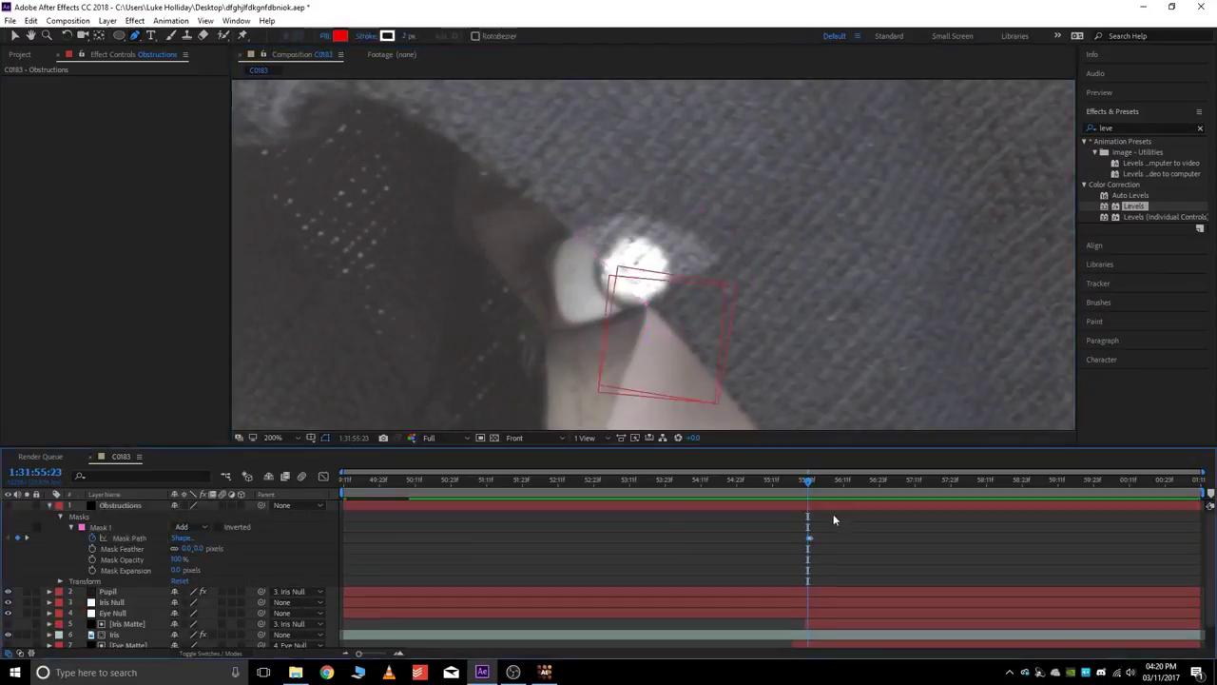
pyautogui.hotkey('ctrl', 'z')
pyautogui.moveTo(808, 482); pyautogui.dragTo(806, 482)
pyautogui.moveTo(575, 233); pyautogui.dragTo(544, 240)
# Shift the Obstructions mask to the hood edge at 1:31:55:21 and move its outer points to cover the eye area
pyautogui.moveTo(805, 482); pyautogui.dragTo(802, 482)
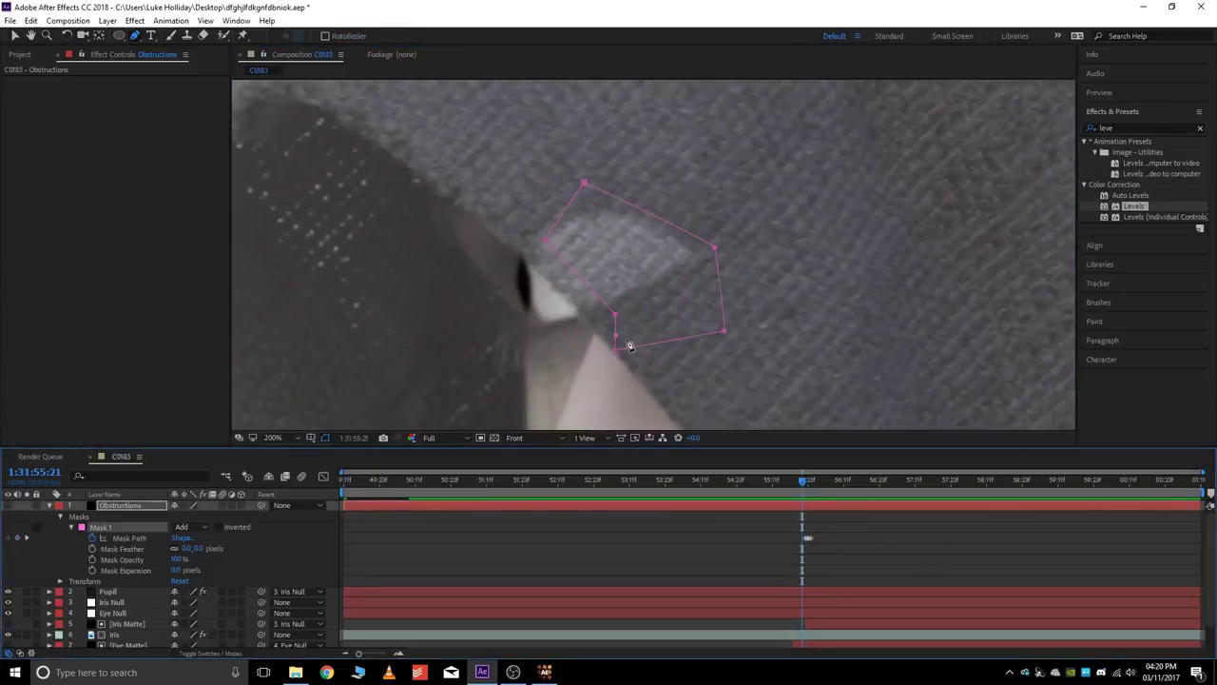
pyautogui.moveTo(616, 313); pyautogui.dragTo(589, 323)
pyautogui.click(686, 251)
pyautogui.hotkey('ctrl', 'z')
pyautogui.moveTo(689, 256); pyautogui.dragTo(743, 233)
pyautogui.moveTo(559, 190); pyautogui.dragTo(557, 170)
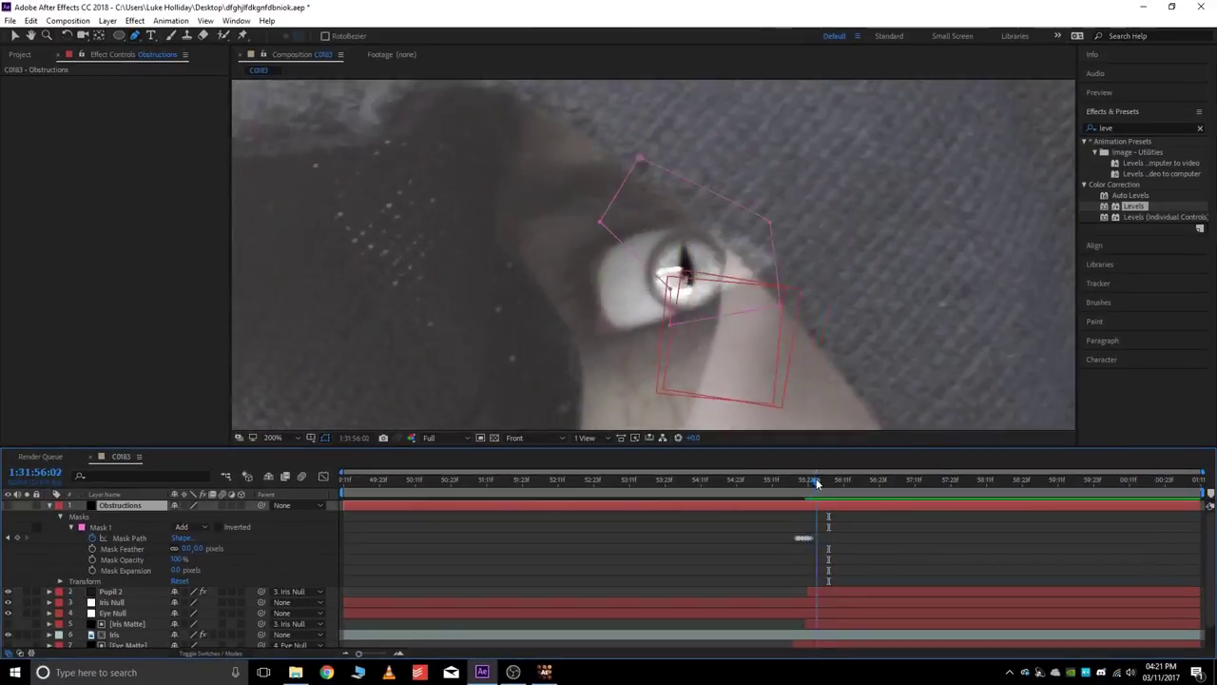
# Reposition the Obstructions mask at 1:31:56:02 and 1:31:56:03 so its inner edge follows the edge hiding the eye
pyautogui.click(834, 516)
pyautogui.moveTo(669, 288); pyautogui.dragTo(719, 323)
pyautogui.click(834, 505)
pyautogui.click(100, 527)
pyautogui.press('pagedown')
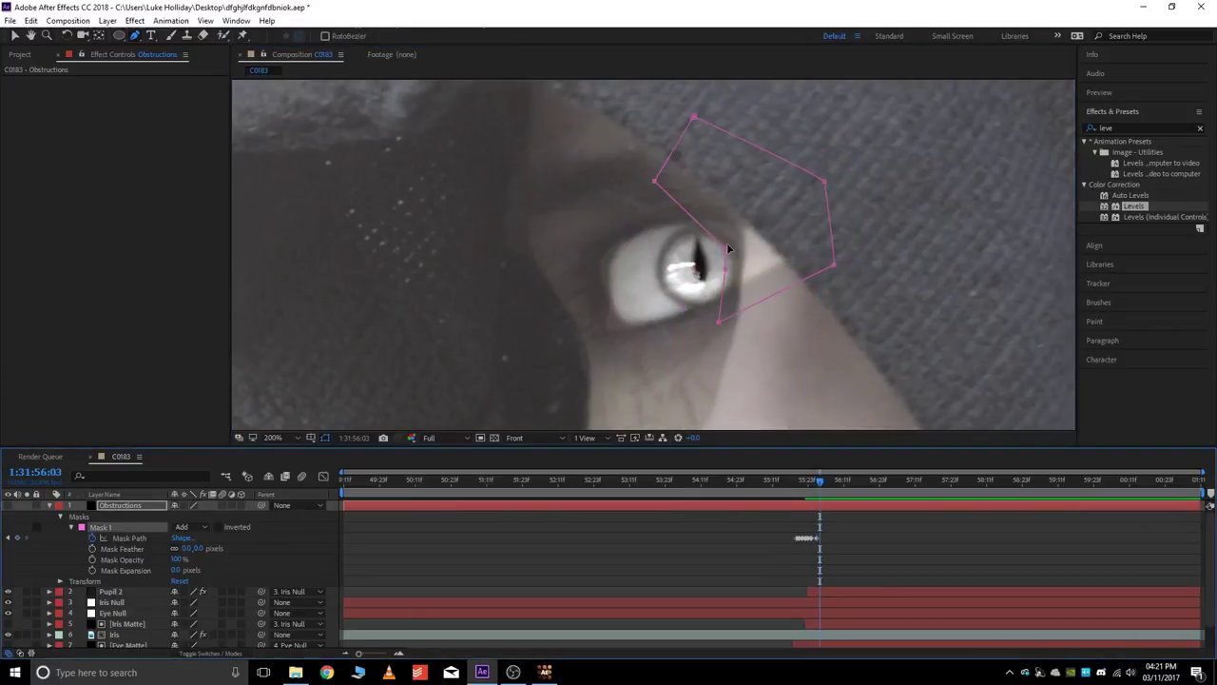
pyautogui.moveTo(725, 248); pyautogui.dragTo(743, 230)
pyautogui.click(834, 505)
pyautogui.moveTo(738, 306); pyautogui.dragTo(739, 311)
# Shift the Obstructions mask towards the nose at 1:31:56:06 and again two frames further on
pyautogui.click(829, 483)
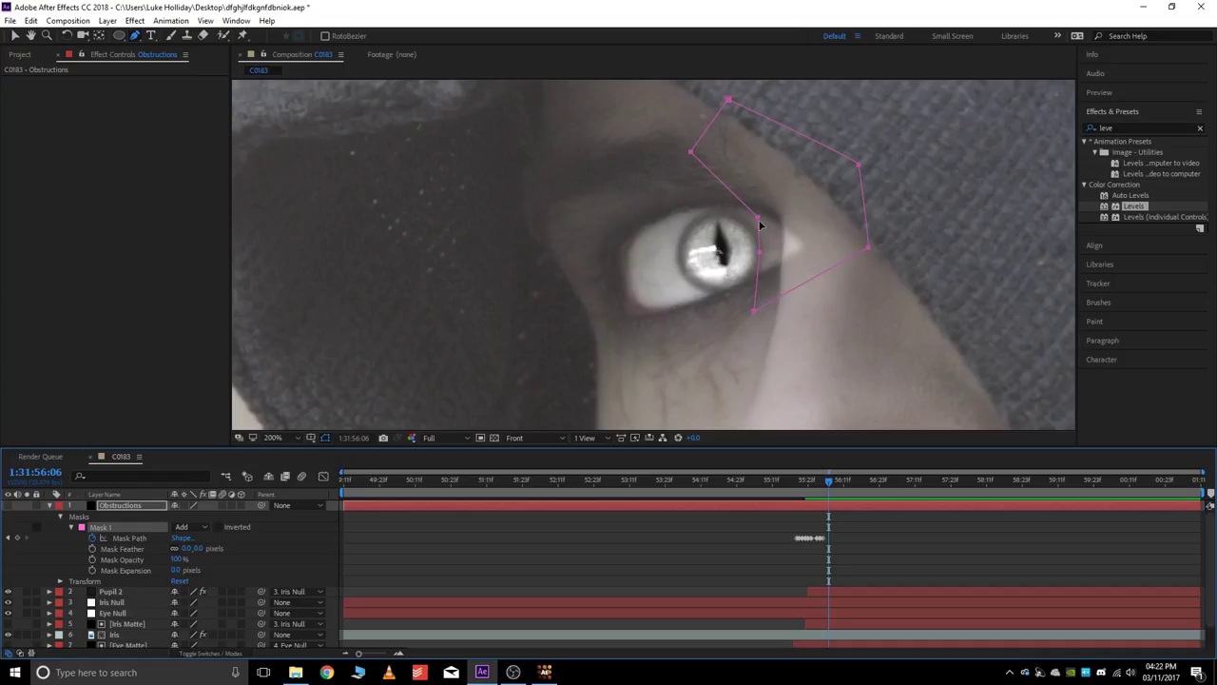
pyautogui.moveTo(759, 224); pyautogui.dragTo(783, 218)
pyautogui.click(987, 560)
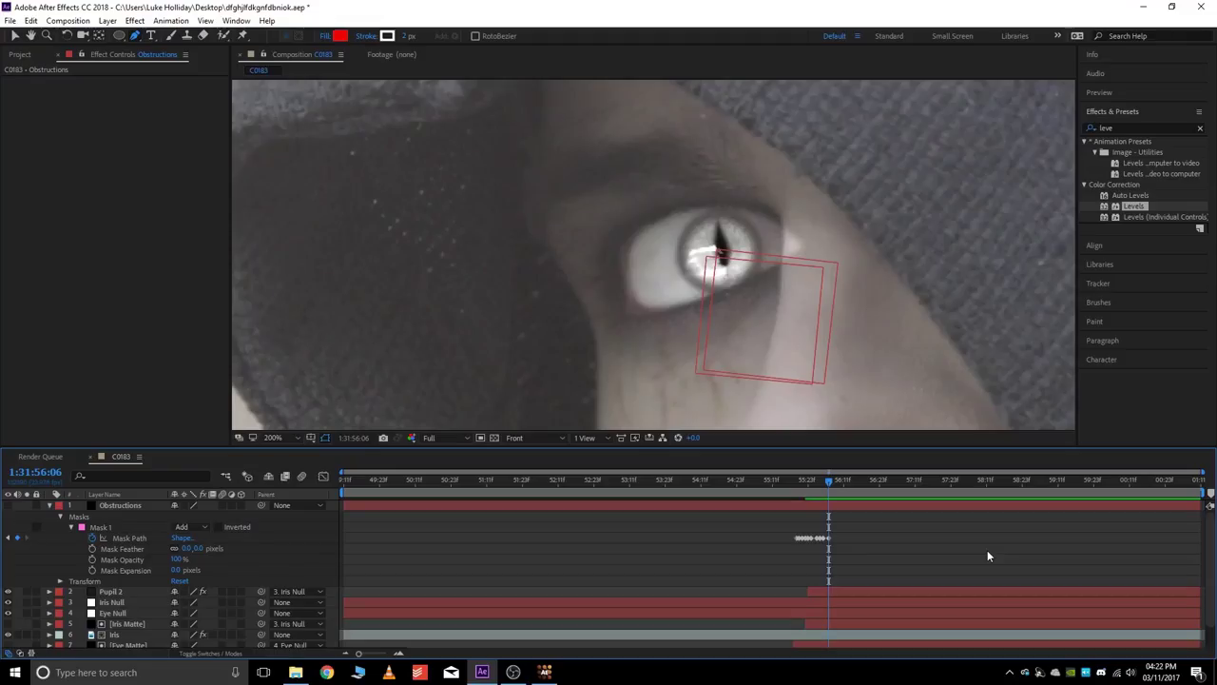
pyautogui.click(928, 506)
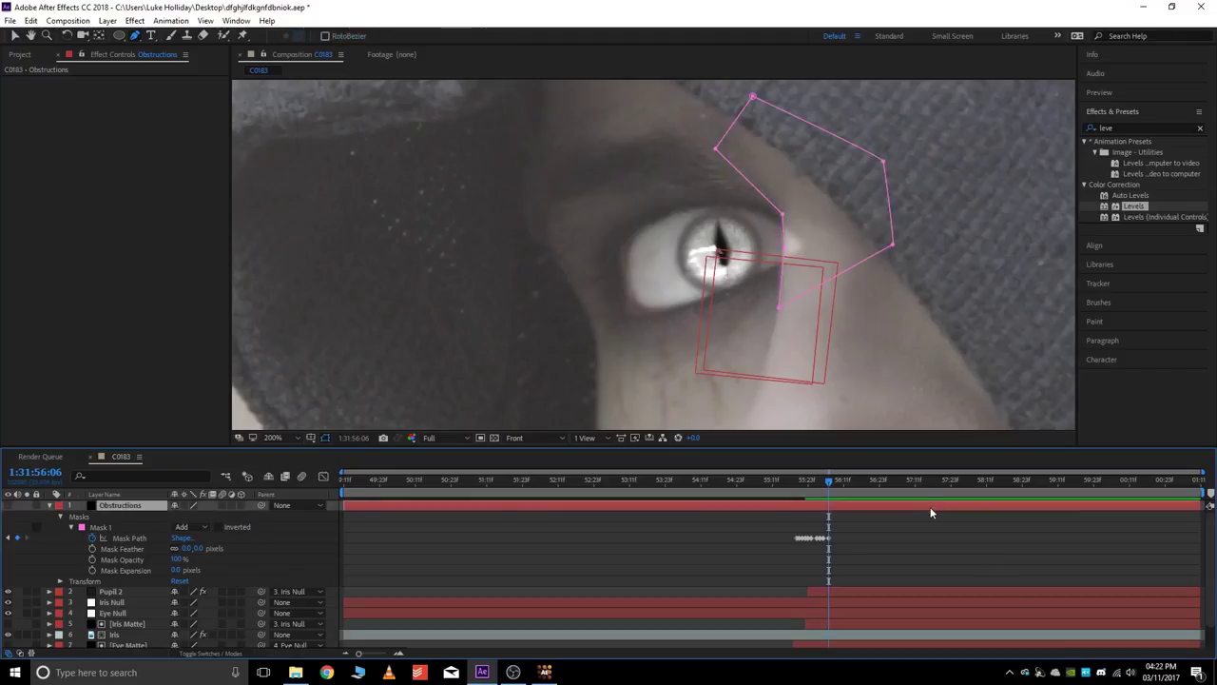
pyautogui.click(942, 580)
pyautogui.press('pagedown')
pyautogui.press('pagedown')
pyautogui.click(114, 526)
pyautogui.moveTo(783, 214); pyautogui.dragTo(791, 212)
# Continue keyframing the Obstructions mask up to 1:31:56:11, keeping it clear of the eye's inner corner
pyautogui.click(853, 561)
pyautogui.press('pageup')
pyautogui.click(118, 528)
pyautogui.moveTo(833, 482); pyautogui.dragTo(840, 483)
pyautogui.moveTo(799, 252); pyautogui.dragTo(807, 248)
pyautogui.moveTo(839, 481); pyautogui.dragTo(844, 481)
pyautogui.moveTo(806, 249); pyautogui.dragTo(809, 244)
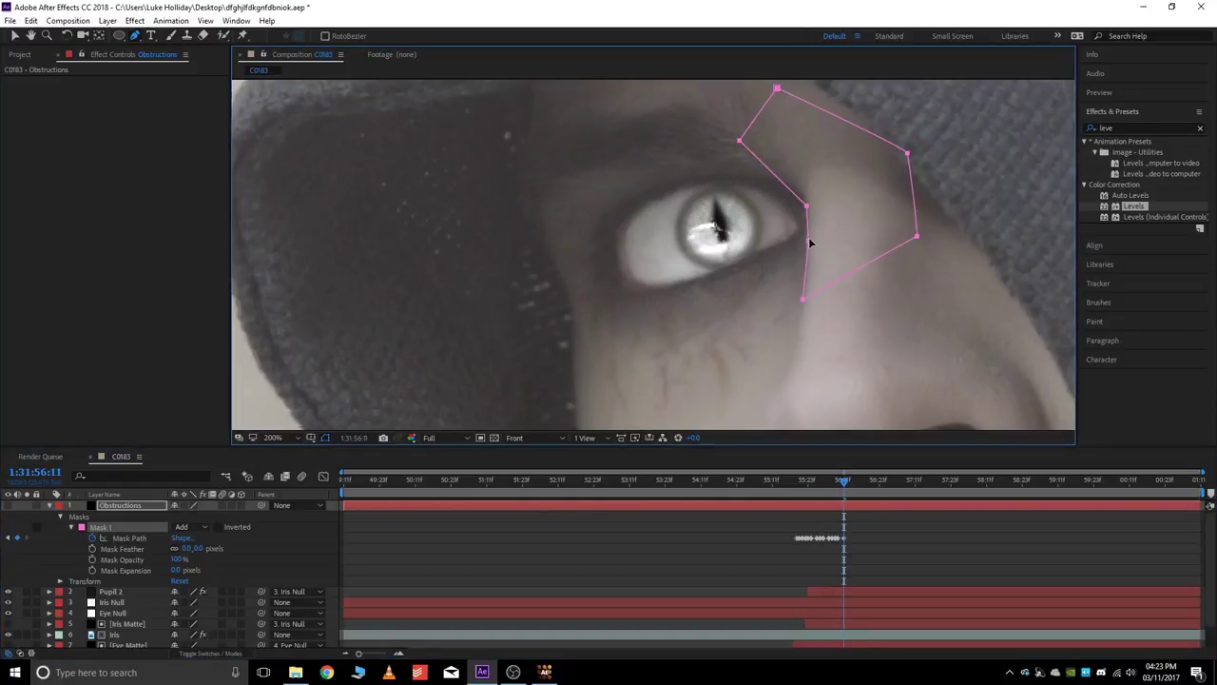
# Trim the Obstructions layer to start at its first mask keyframe and end at 1:31:56:12
pyautogui.click(996, 556)
pyautogui.moveTo(849, 477)
pyautogui.mouseDown()
pyautogui.moveTo(802, 478)
pyautogui.moveTo(823, 492)
pyautogui.moveTo(813, 479)
pyautogui.moveTo(849, 484)
pyautogui.mouseUp()
pyautogui.click(854, 509)
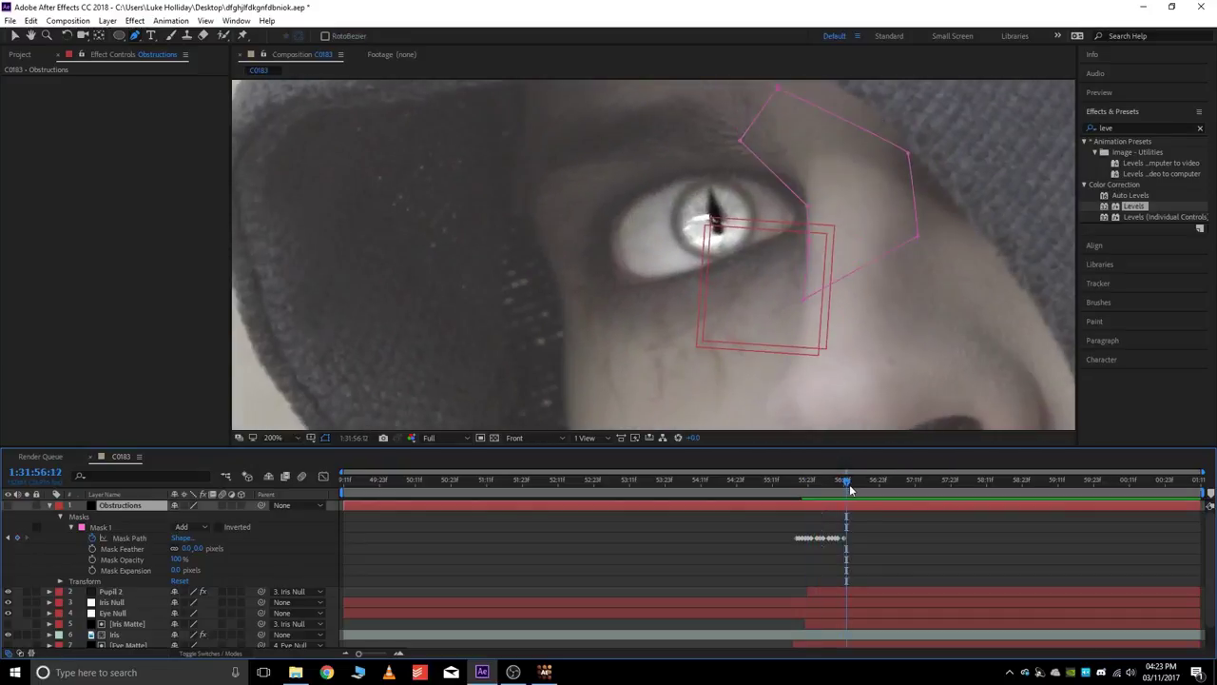
pyautogui.hotkey('alt', ']')
pyautogui.moveTo(343, 505); pyautogui.dragTo(797, 556)
pyautogui.click(796, 483)
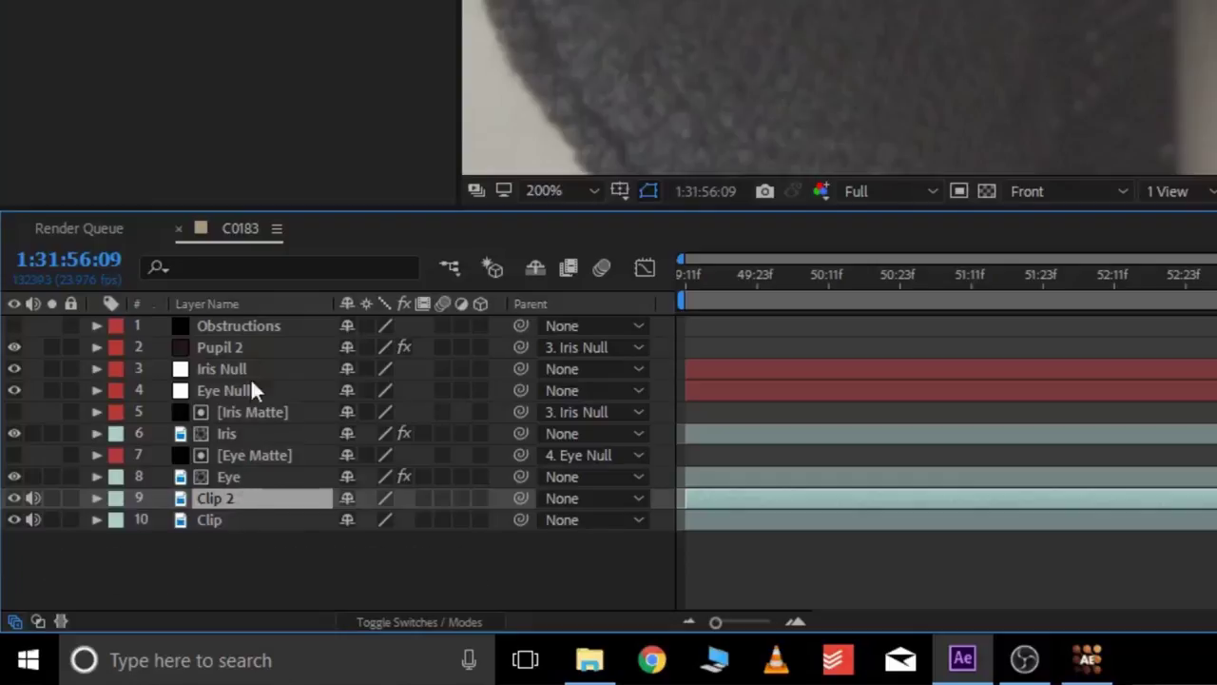
# Pre-compose the layers from Pupil 2 through Clip 2 as Crap and set the Clip layer's track matte to Alpha Matte "Obstructions"
pyautogui.keyDown('shift'); pyautogui.click(251, 347); pyautogui.keyUp('shift')
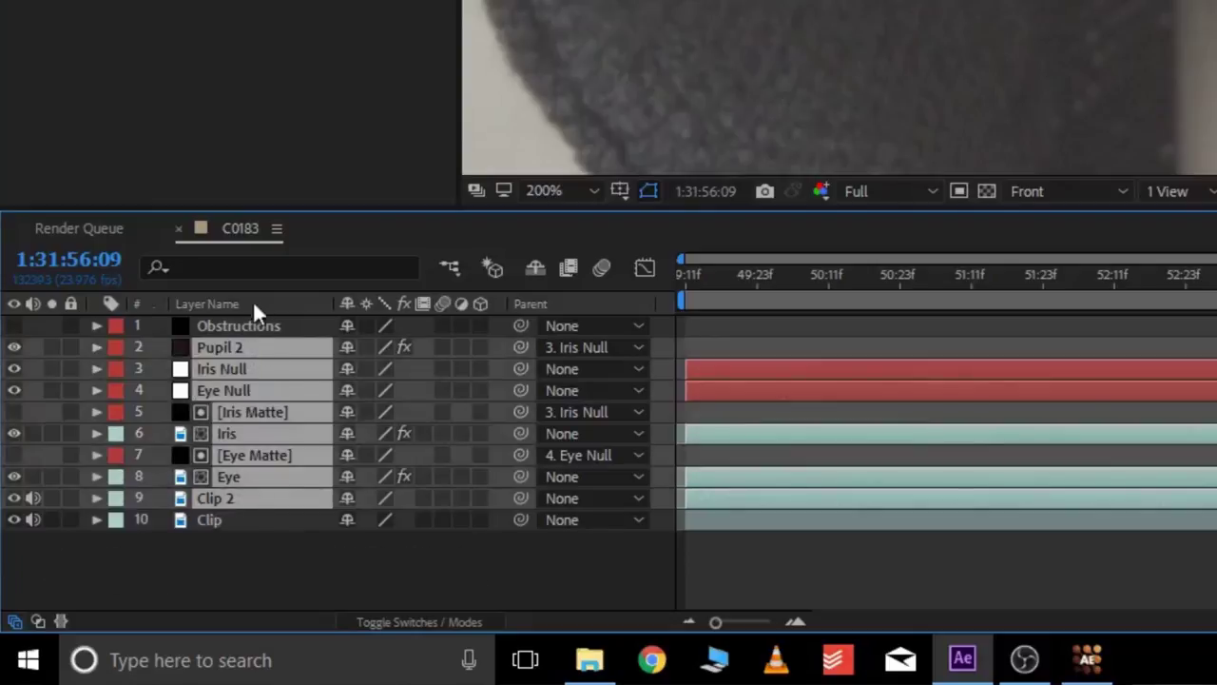
pyautogui.rightClick(278, 388)
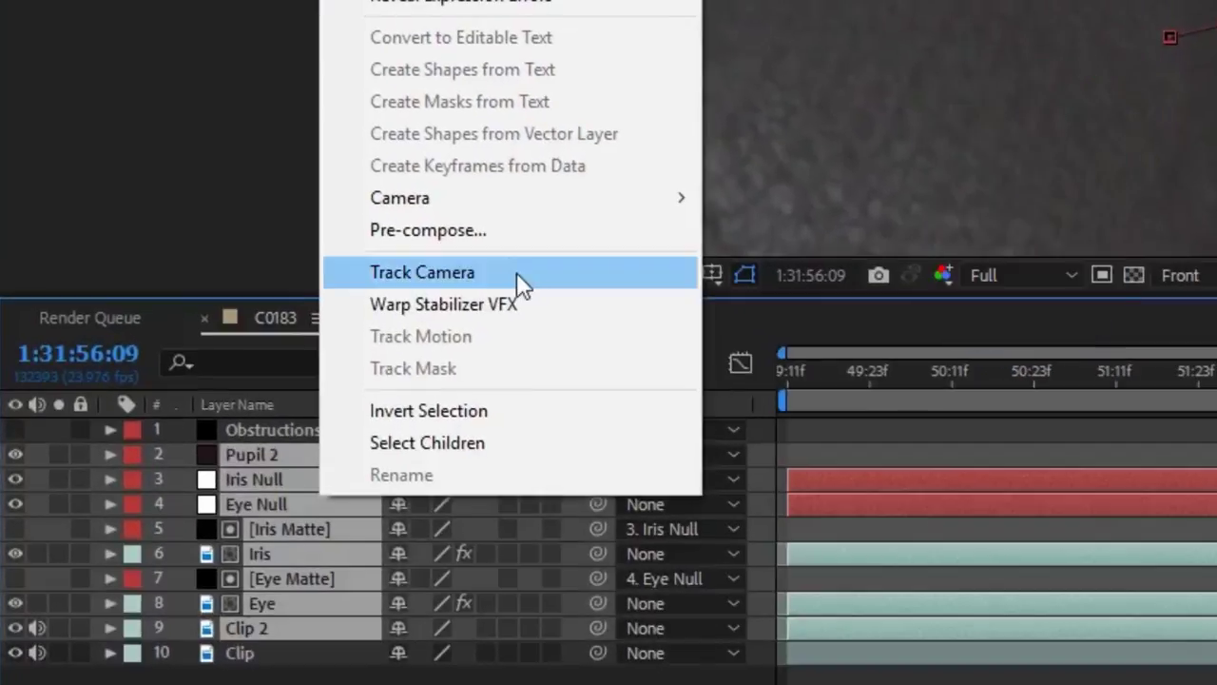
pyautogui.click(455, 152)
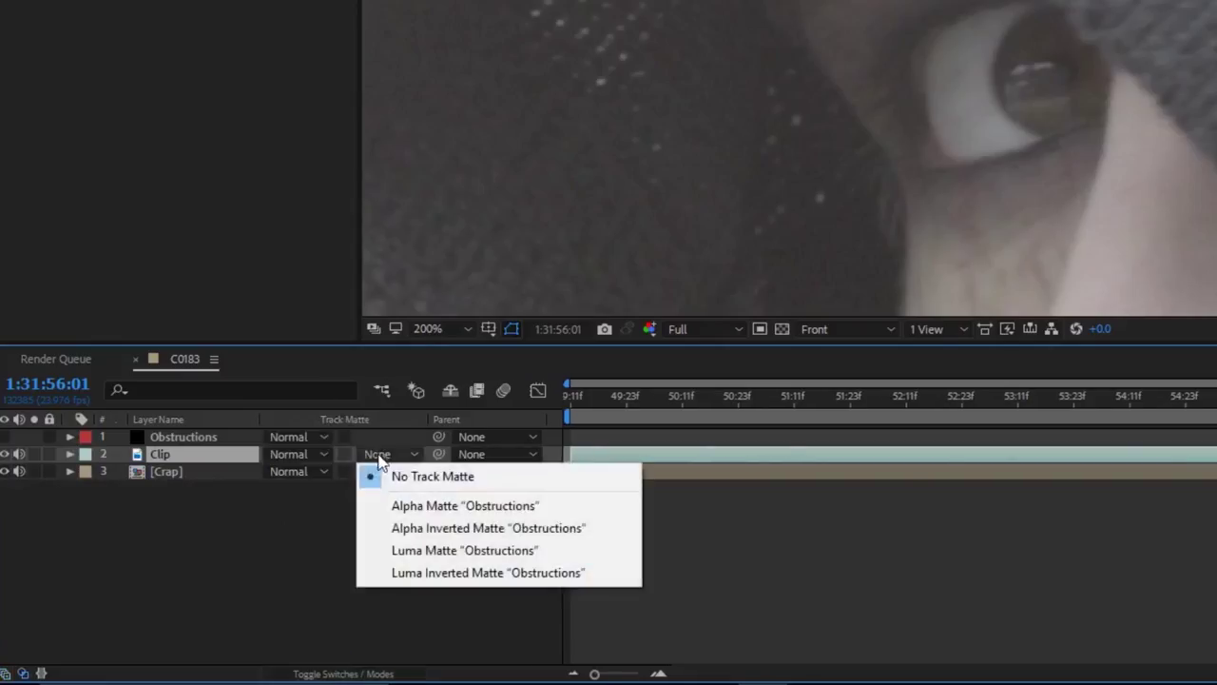
pyautogui.click(409, 504)
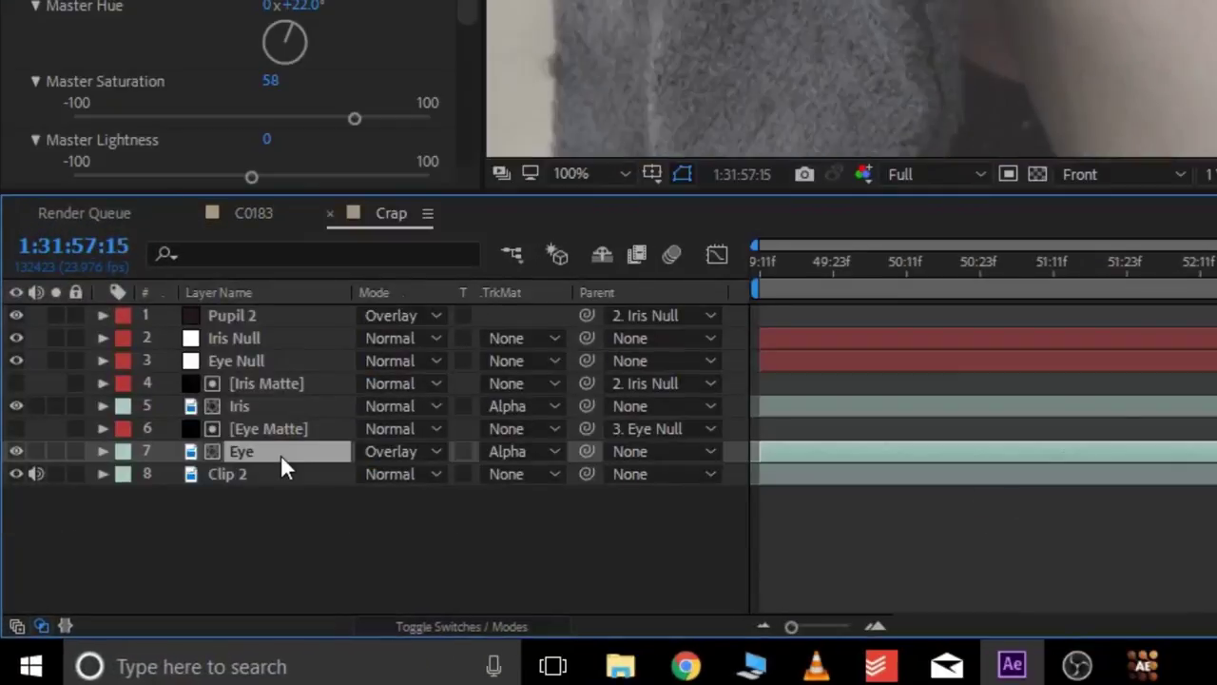
# Pre-compose the Eye Null, Eye Matte and Eye layers into a new composition named Eye Masked
pyautogui.keyDown('ctrl'); pyautogui.click(309, 420); pyautogui.keyUp('ctrl')
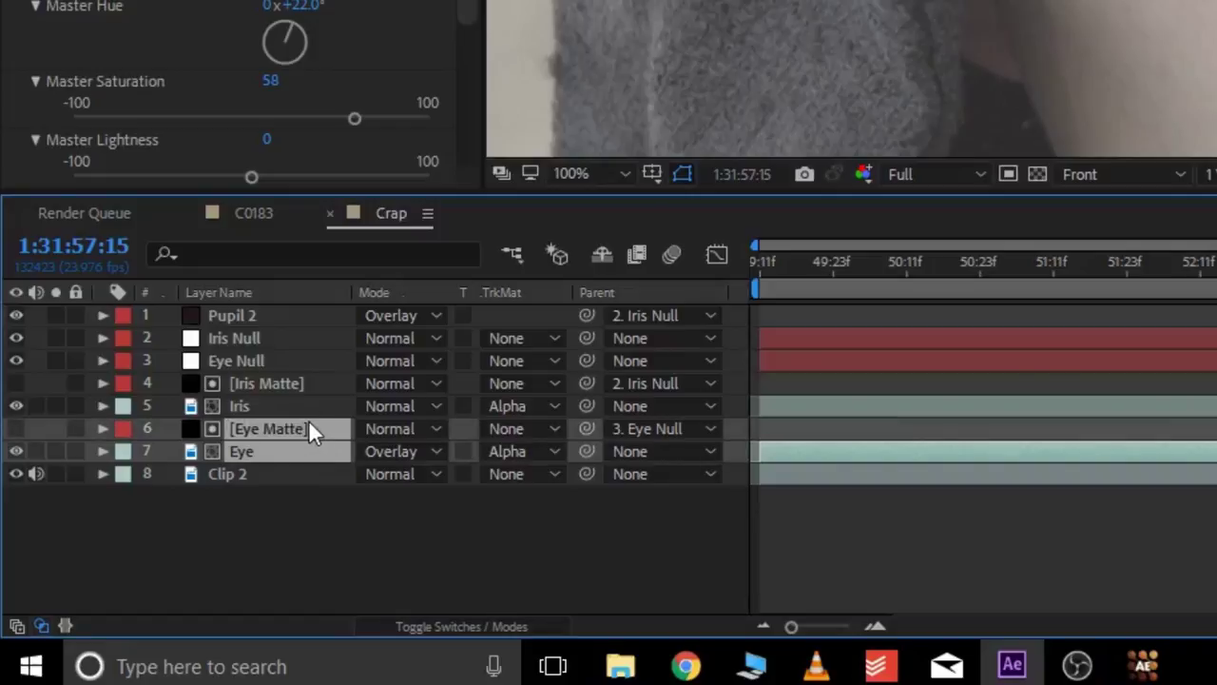
pyautogui.rightClick(308, 420)
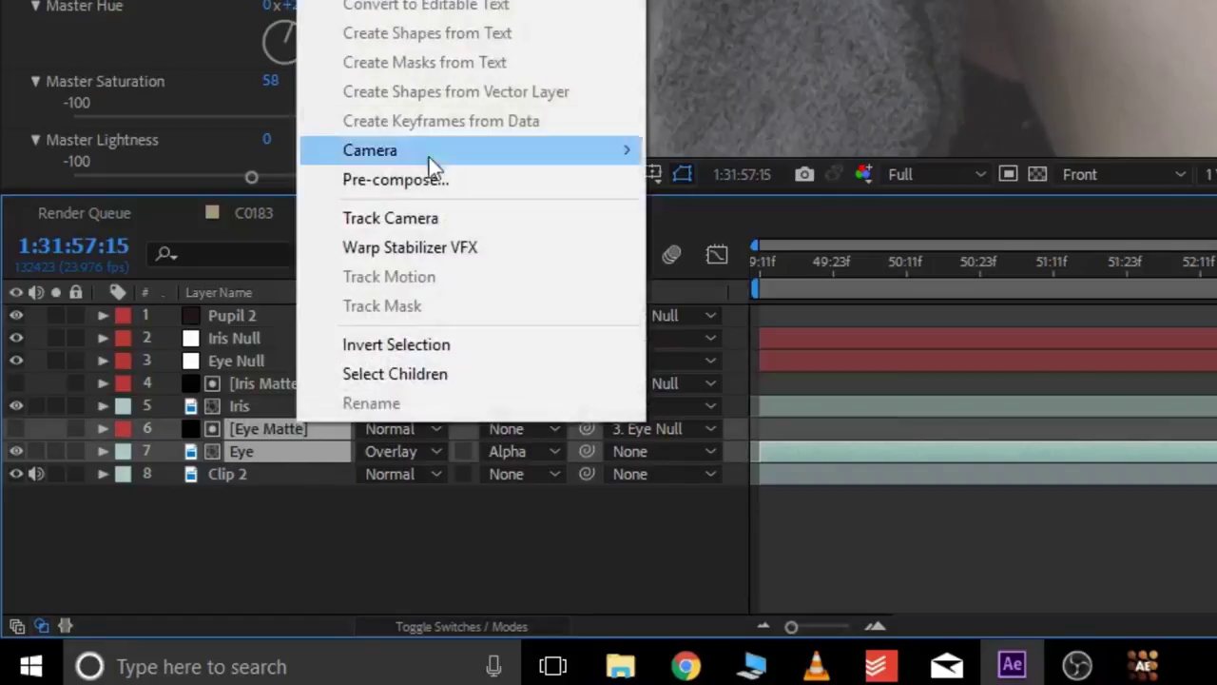
pyautogui.click(262, 370)
pyautogui.keyDown('ctrl'); pyautogui.click(270, 360); pyautogui.keyUp('ctrl')
pyautogui.rightClick(270, 360)
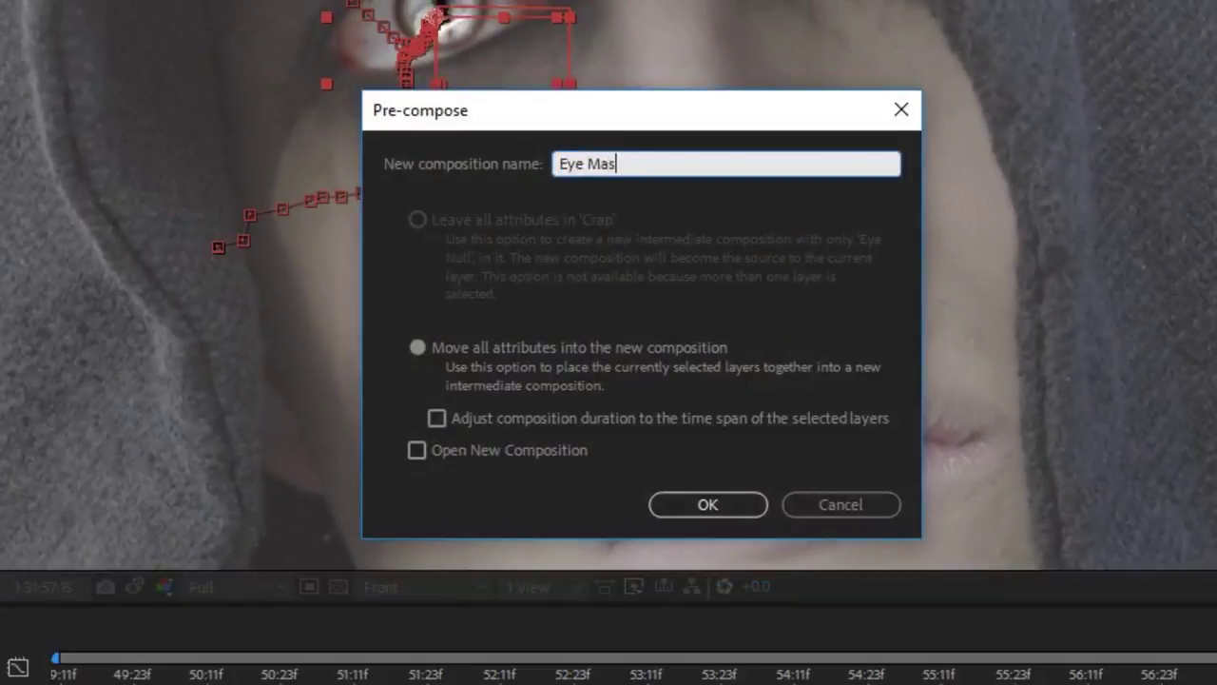
pyautogui.write('ked')
pyautogui.press('Return')
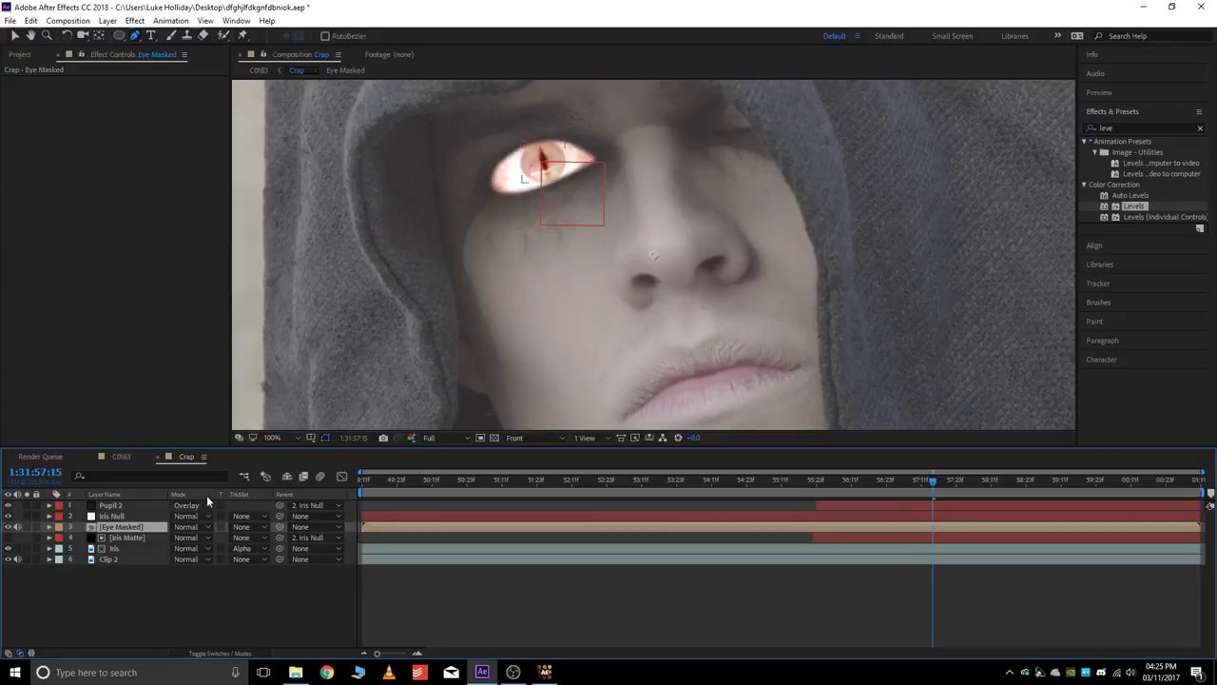
# Set the Eye Masked layer's blending mode to Overlay and move it beneath the Iris layer
pyautogui.click(187, 526)
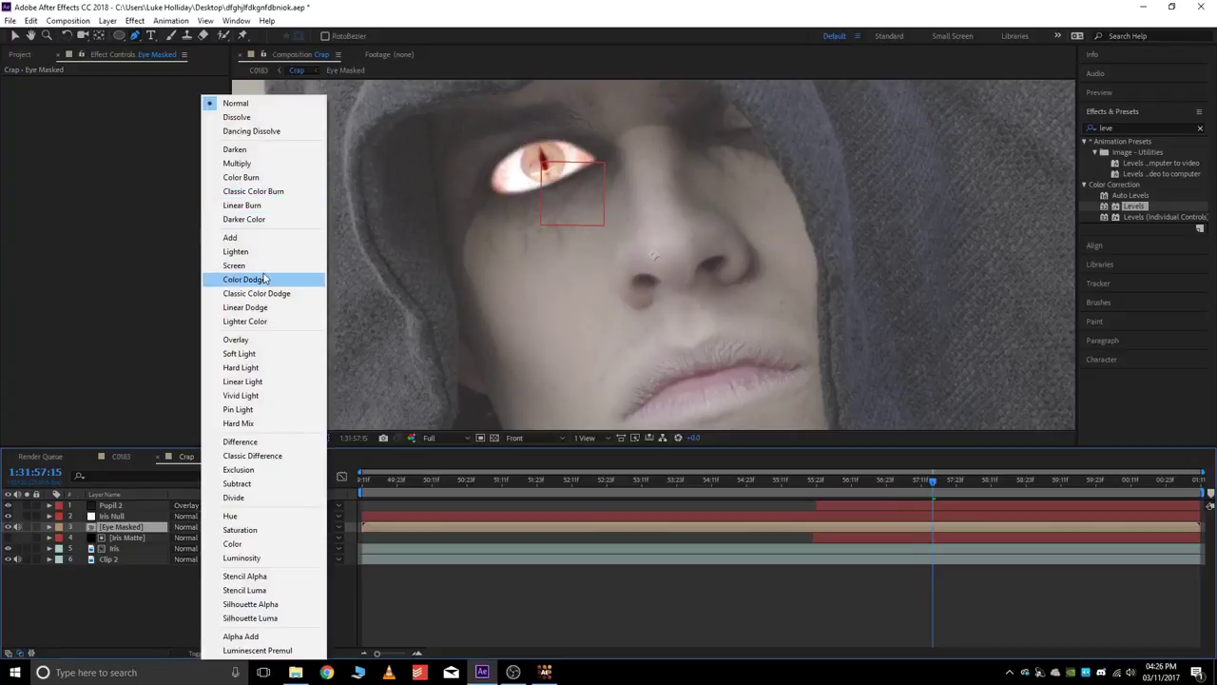
pyautogui.click(273, 340)
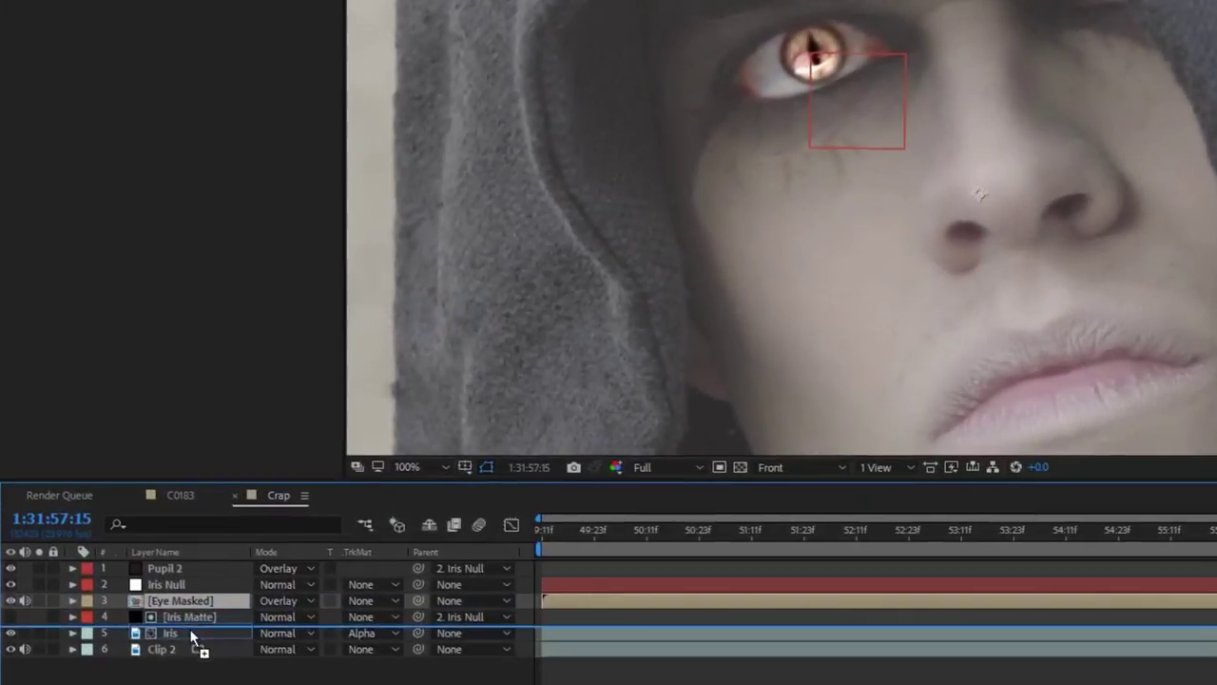
pyautogui.moveTo(129, 549); pyautogui.dragTo(127, 552)
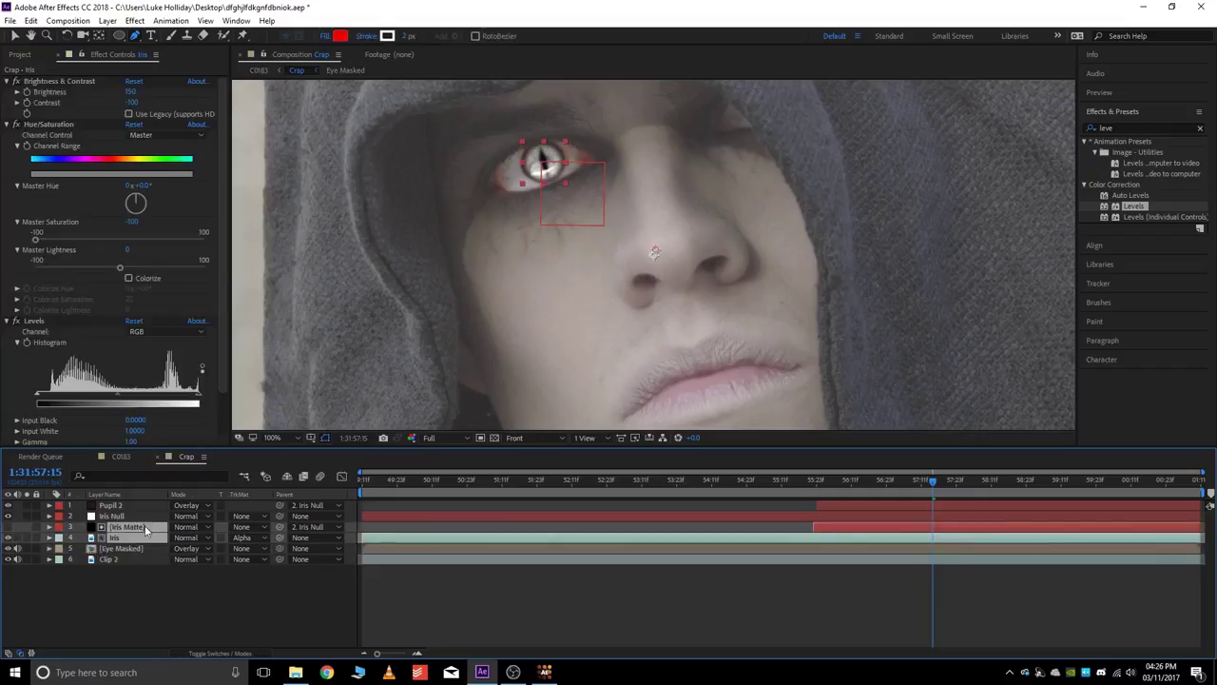
# Try to pre-compose the Iris Null, Iris Matte and Iris layers as Masked Iris, leaving out Pupil 2
pyautogui.keyDown('ctrl'); pyautogui.click(131, 517); pyautogui.keyUp('ctrl')
pyautogui.rightClick(131, 516)
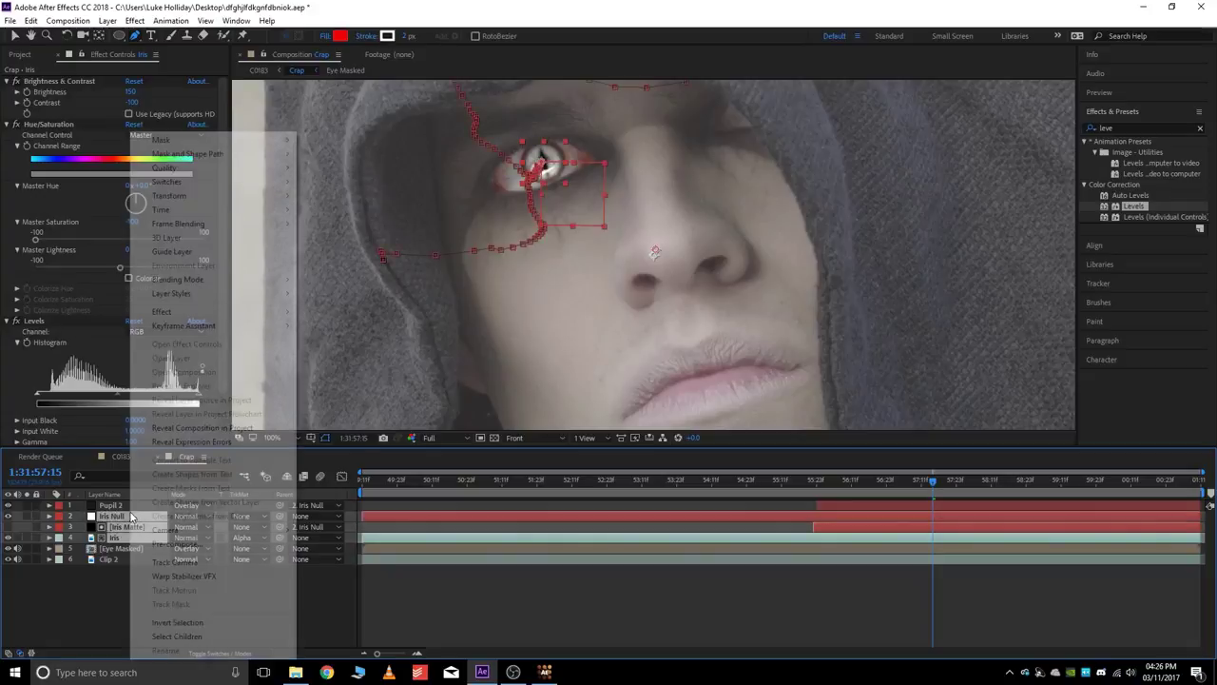
pyautogui.click(171, 543)
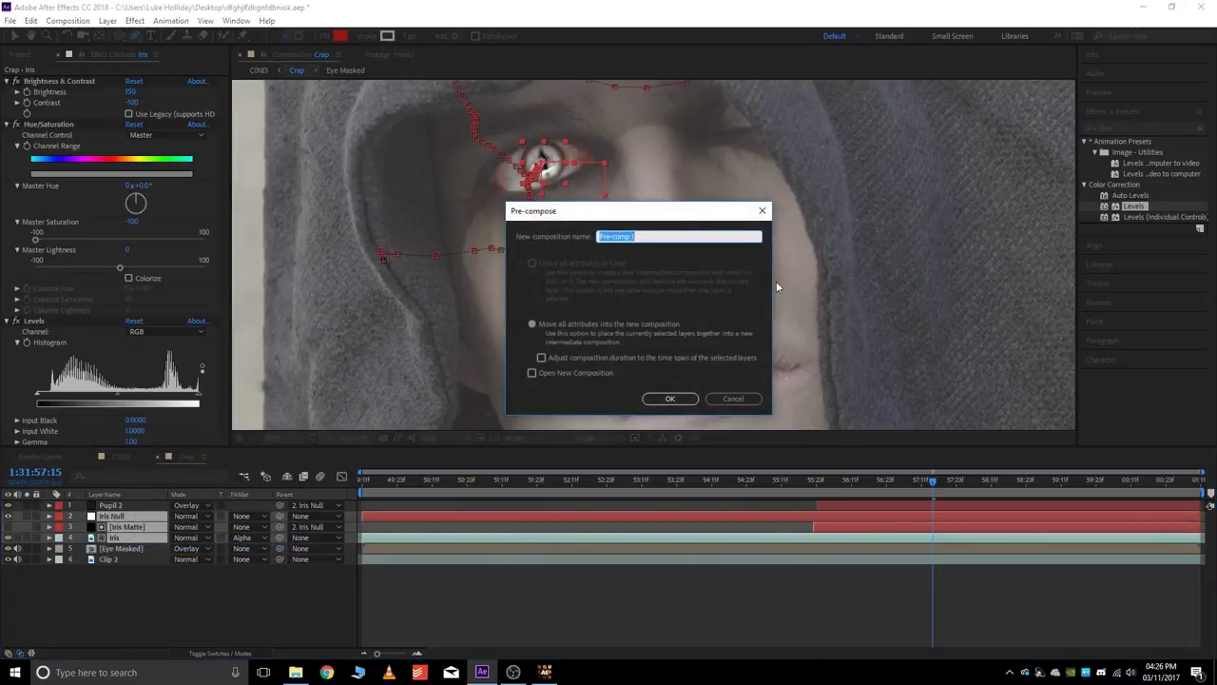
pyautogui.write('Masked Iris')
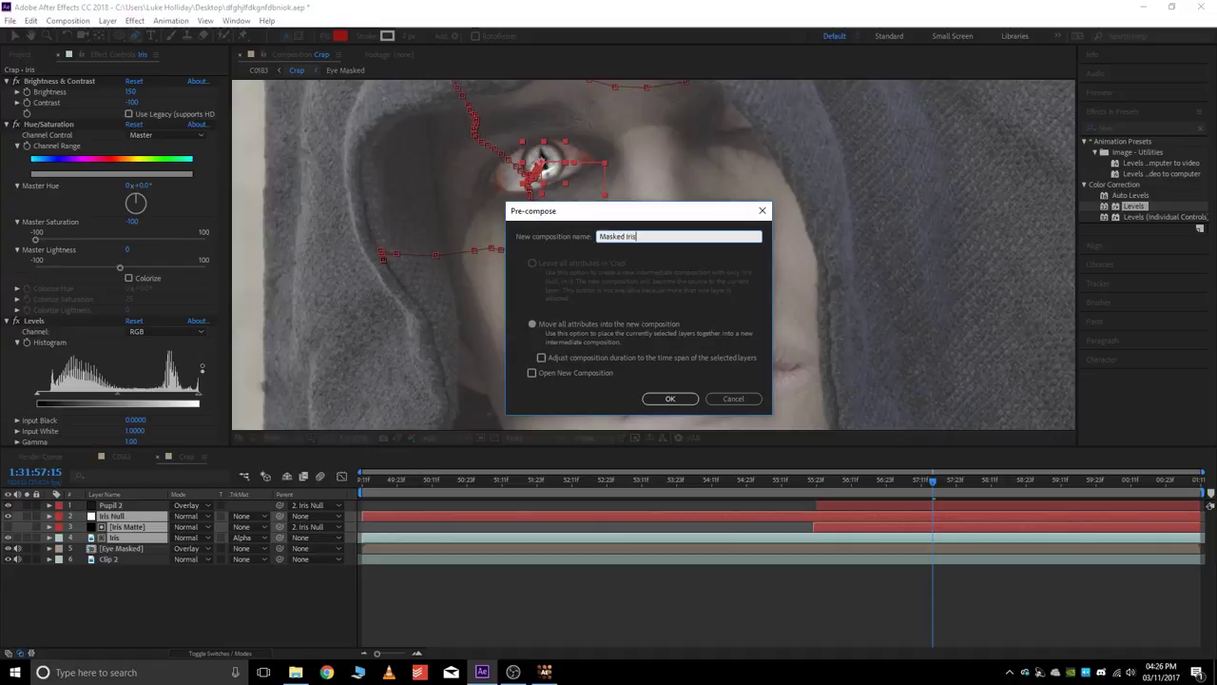
pyautogui.press('Return')
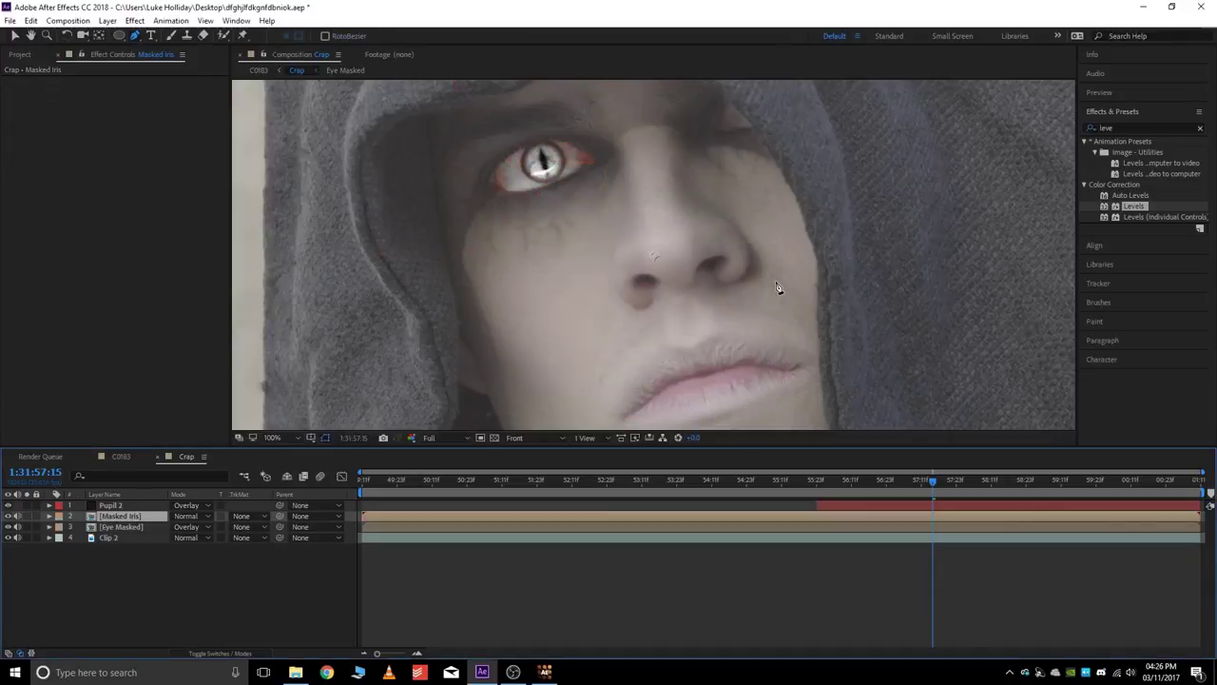
pyautogui.hotkey('ctrl', 'z')
# Pre-compose the Pupil 2, Iris Null, Iris Matte and Iris layers together as Masked Iris
pyautogui.rightClick(118, 508)
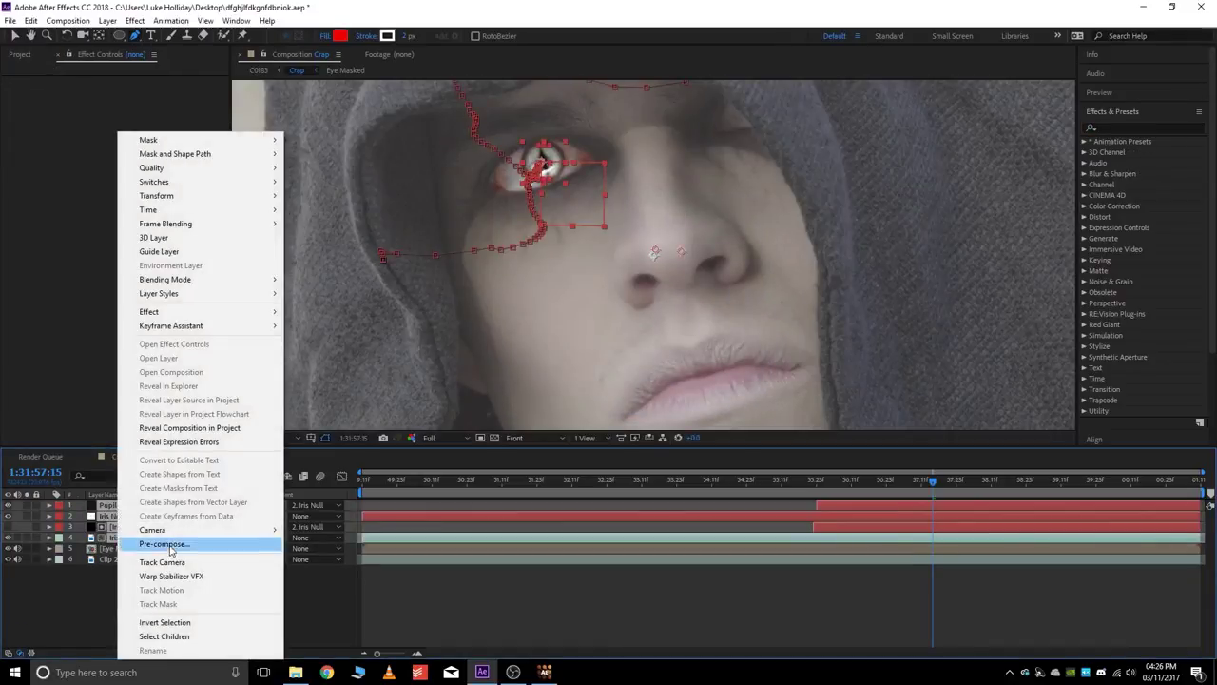
pyautogui.click(163, 544)
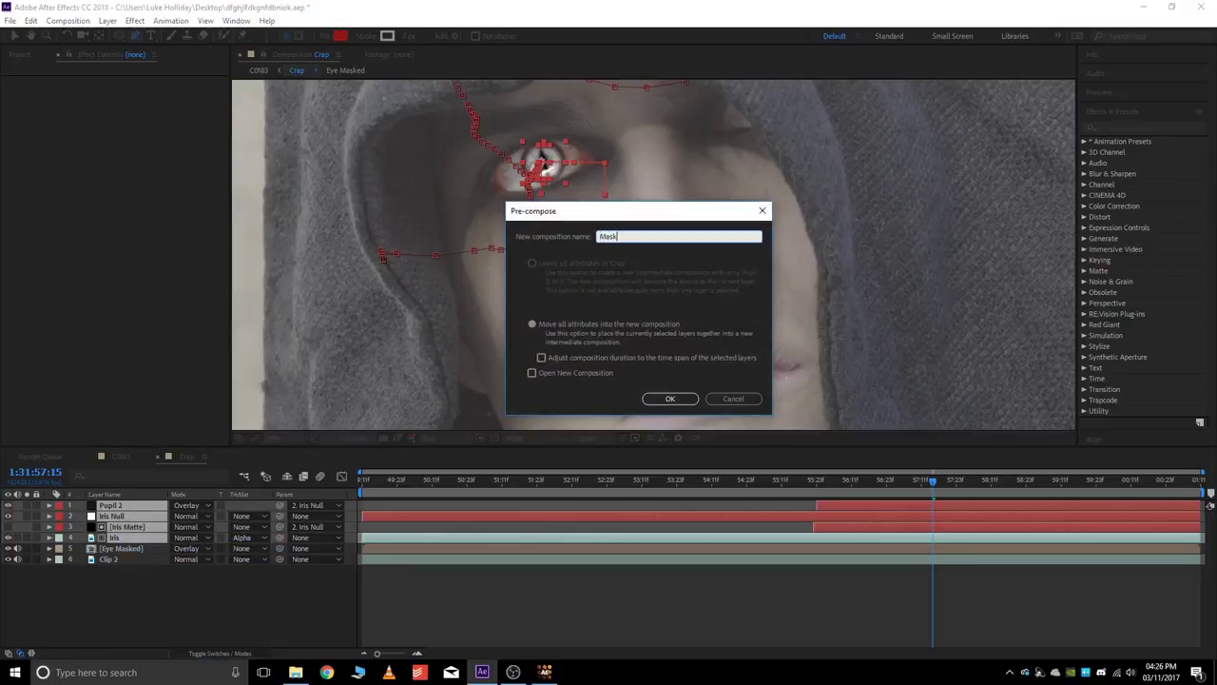
pyautogui.press('Return')
# Apply the RSMB effect to the Eye Masked layer and inspect the eye's edges at 1:31:58:11
pyautogui.click(908, 482)
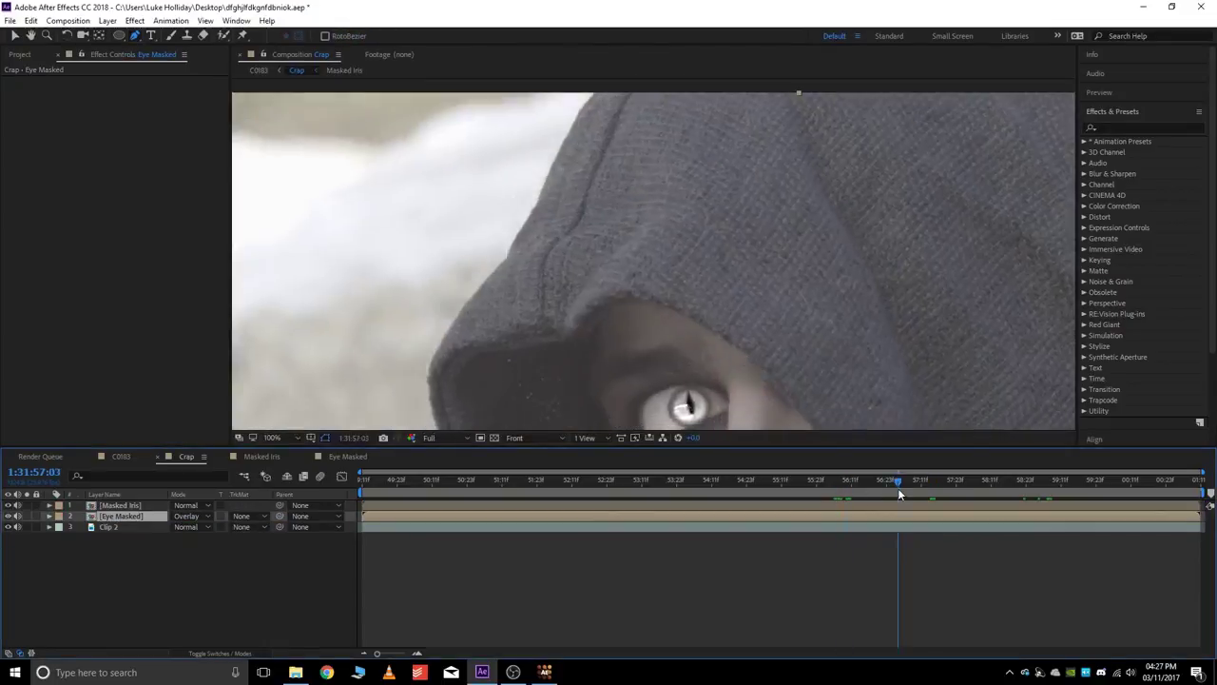
pyautogui.moveTo(908, 489); pyautogui.dragTo(975, 463)
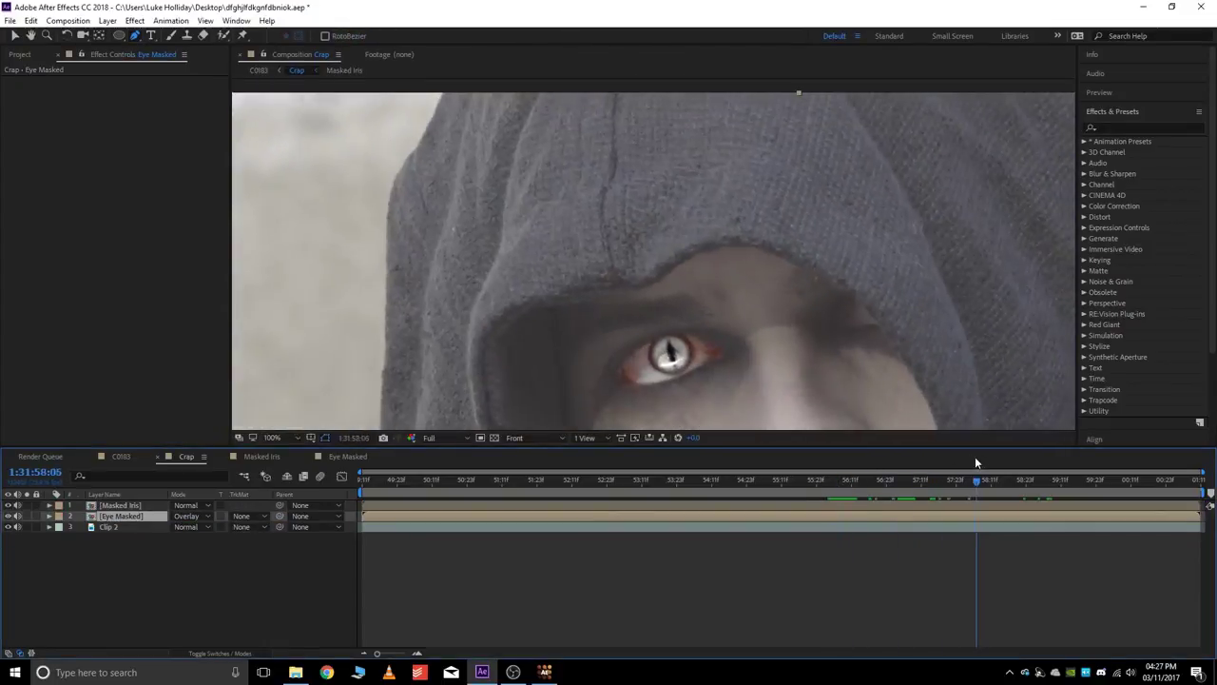
pyautogui.click(1103, 127)
pyautogui.write('rsmb')
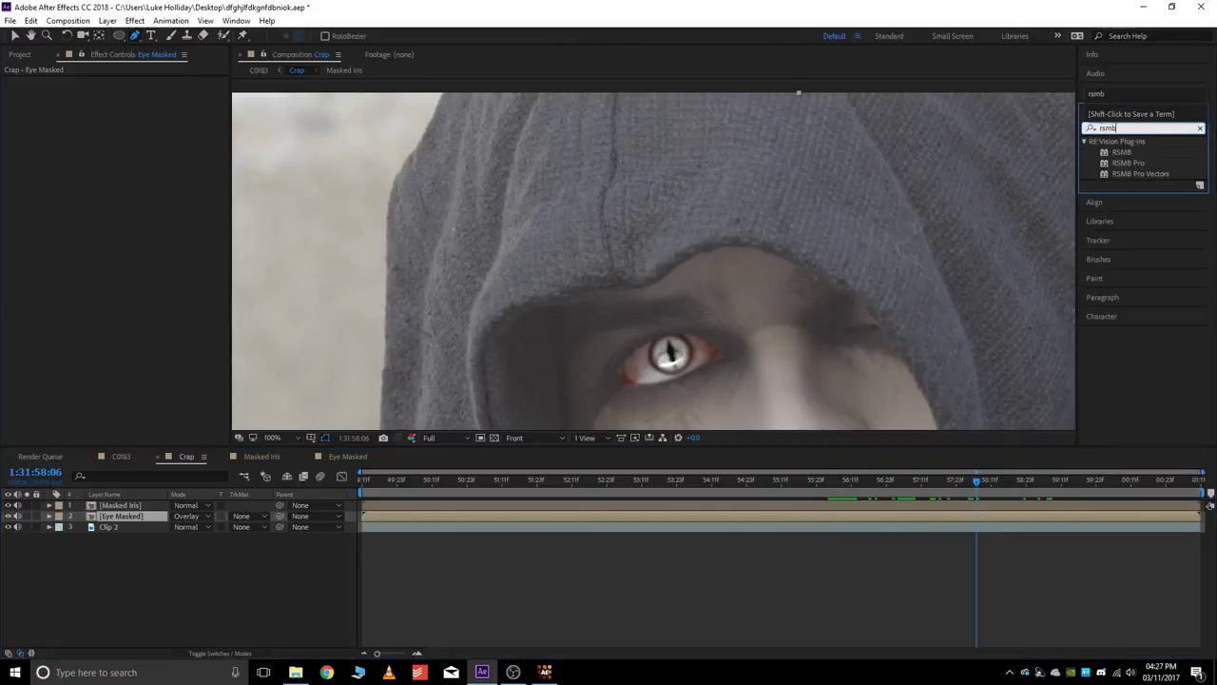
pyautogui.moveTo(1123, 154); pyautogui.dragTo(968, 508)
pyautogui.click(671, 514)
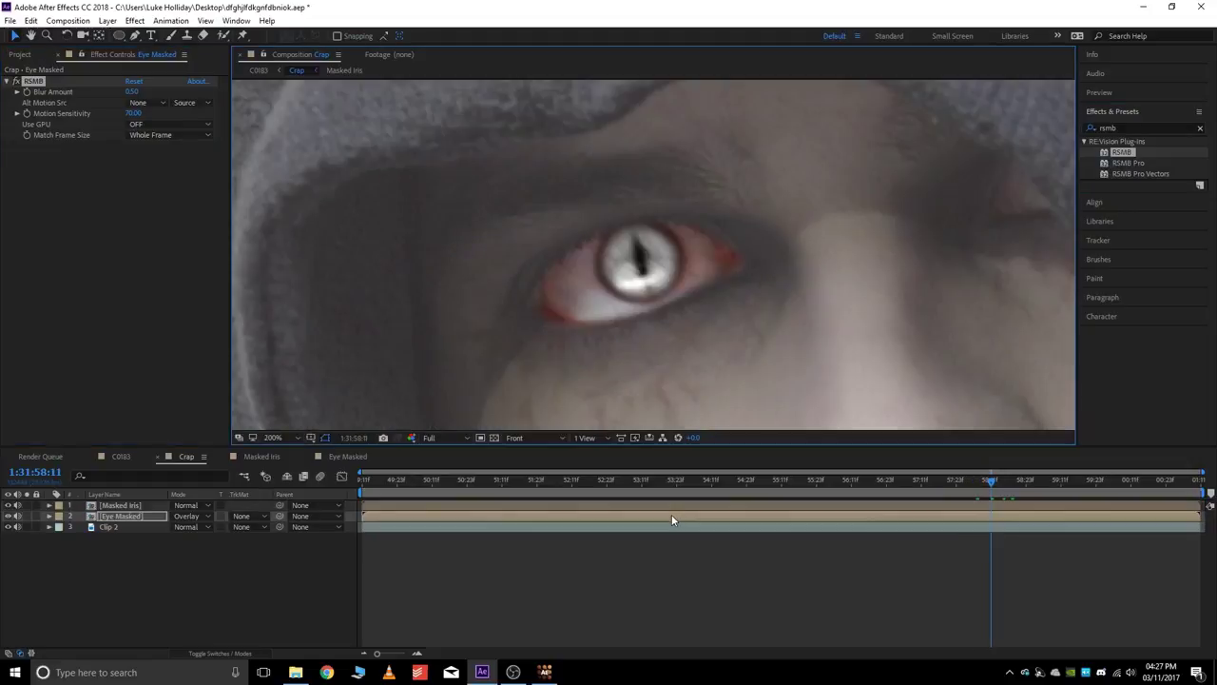
pyautogui.press('.')
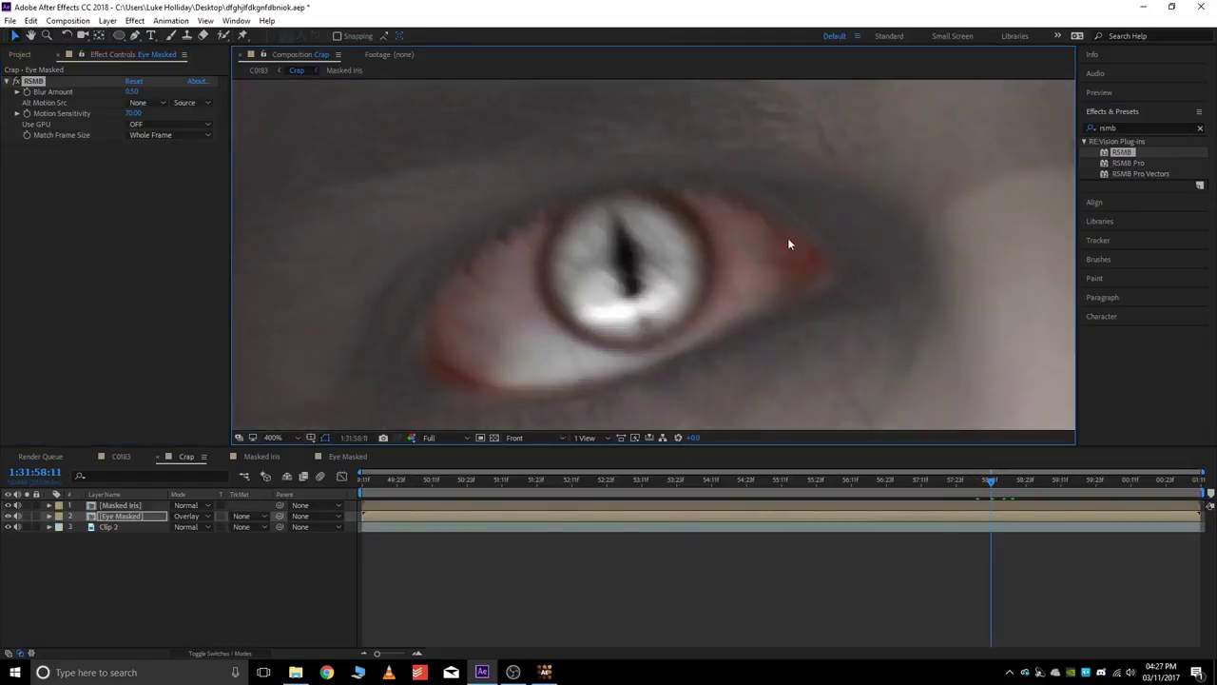
# In the Eye Masked composition, set the Eye Matte mask's expansion to -4.5 pixels and its feather to 7 pixels
pyautogui.doubleClick(419, 516)
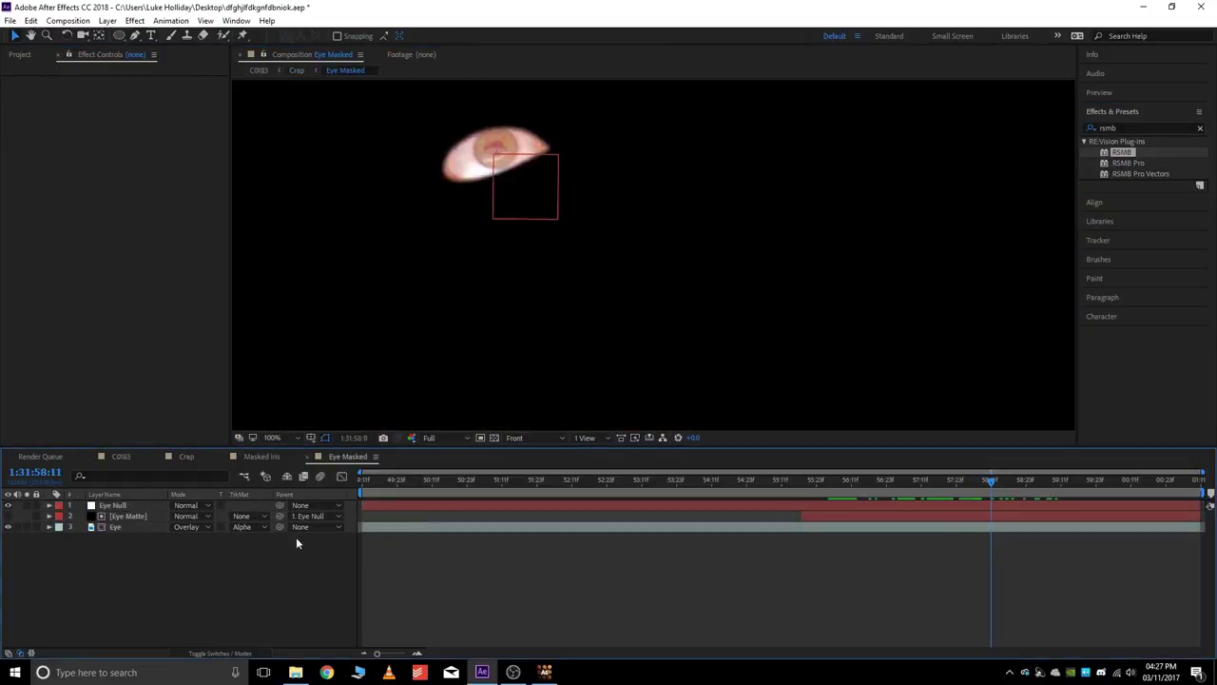
pyautogui.click(111, 519)
pyautogui.click(50, 515)
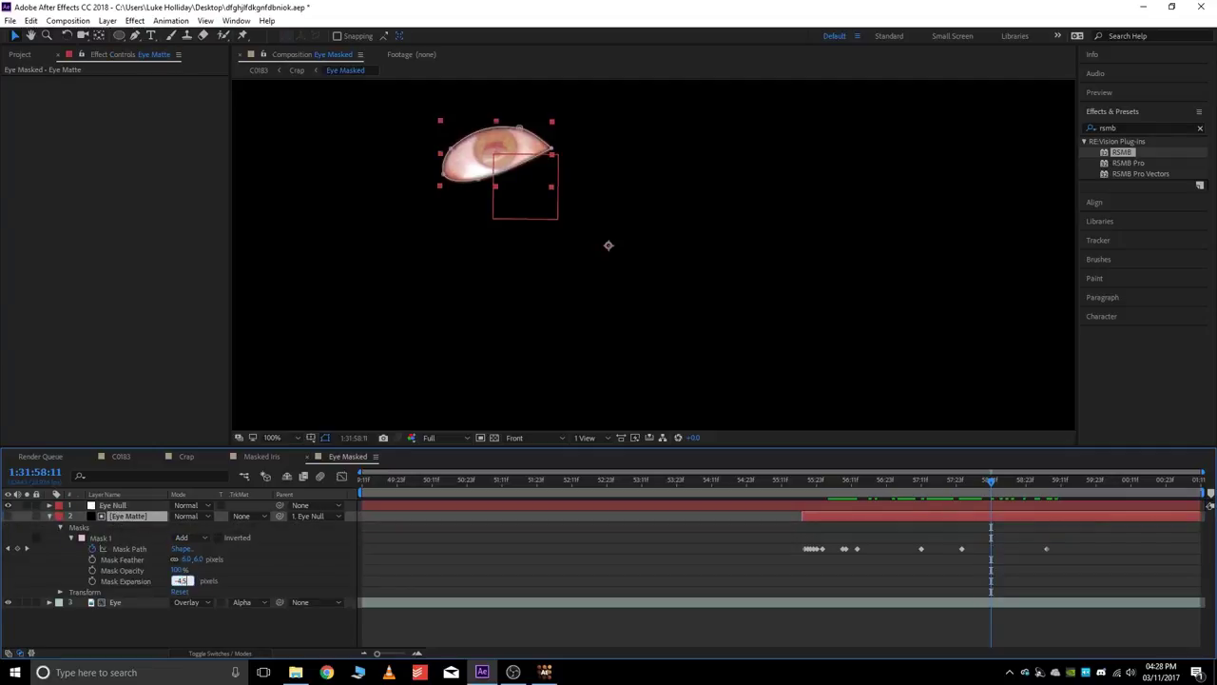
pyautogui.press('Return')
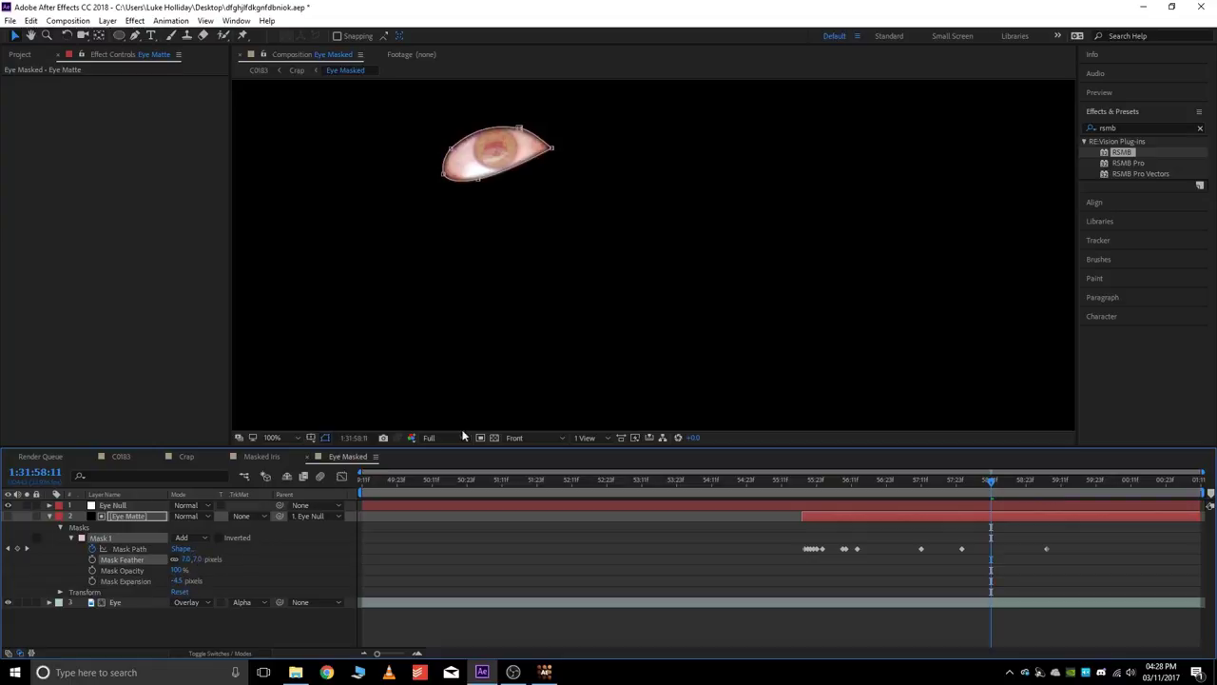
# Return to the start of the C0183 composition at 1:31:49:11 and bring up the preview settings
pyautogui.click(277, 459)
pyautogui.click(134, 458)
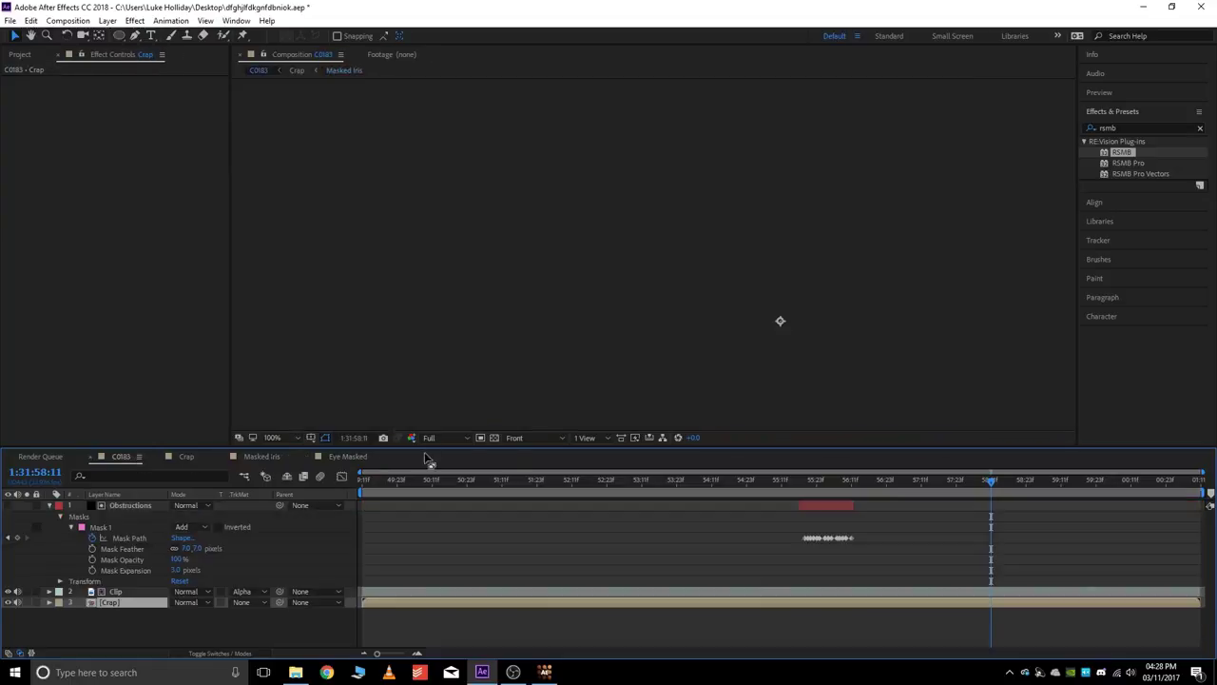
pyautogui.click(1098, 92)
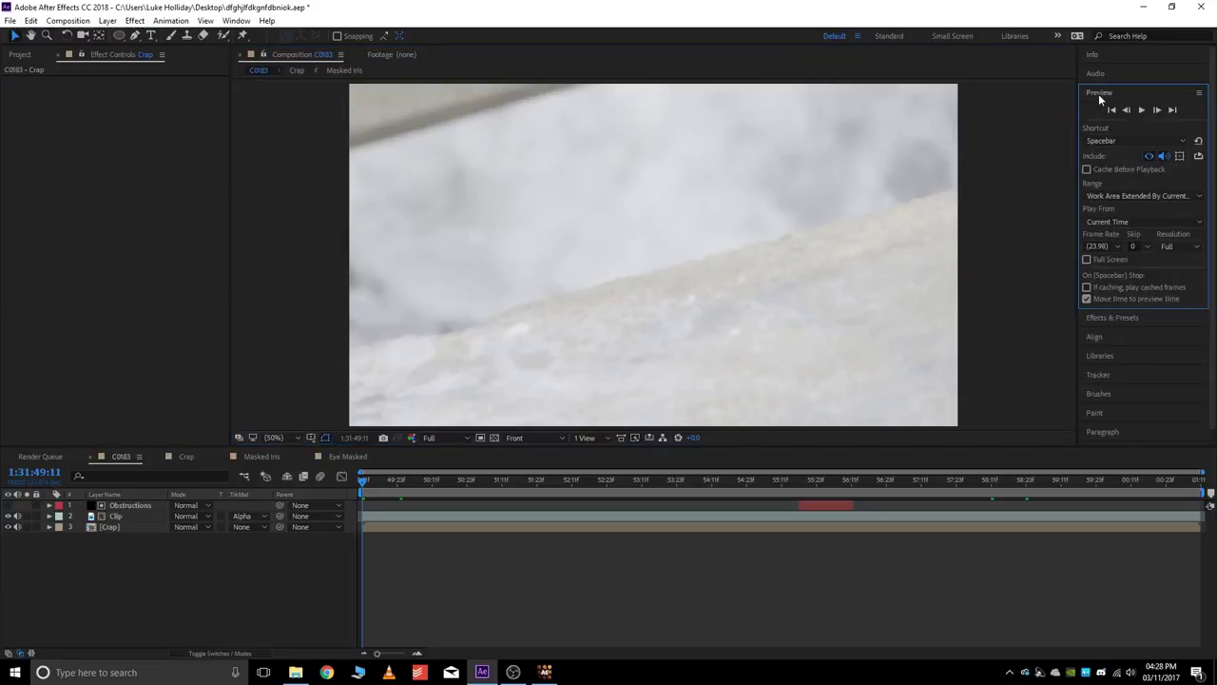